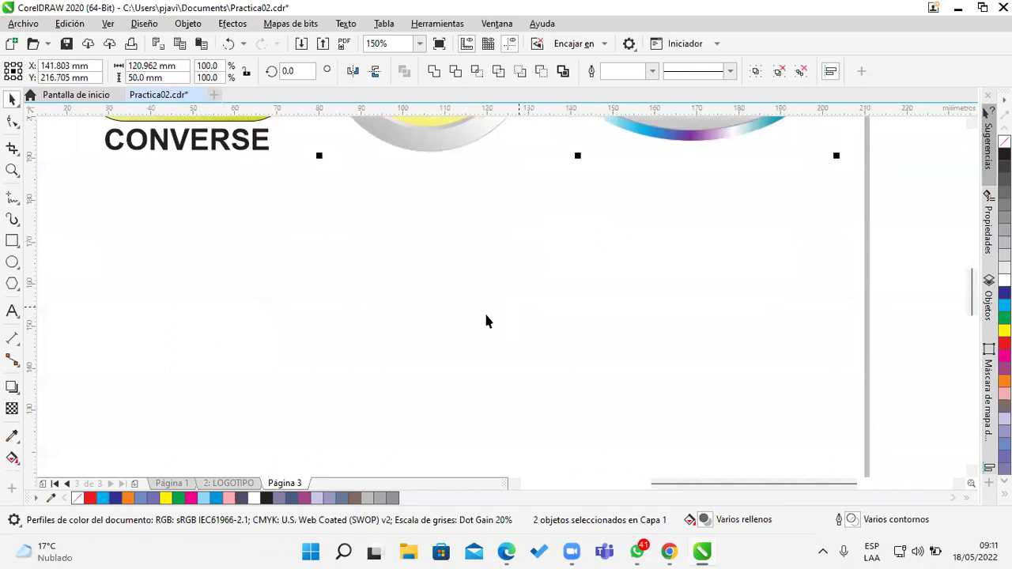
Draw a 50 mm circle in the empty area below the CONVERSE badge and shift it slightly up and to the right
{"action": "left_click_drag", "start_coordinate": [192, 258], "coordinate": [233, 288]}
{"action": "left_click", "coordinate": [12, 262]}
{"action": "left_click_drag", "start_coordinate": [166, 209], "coordinate": [382, 423]}
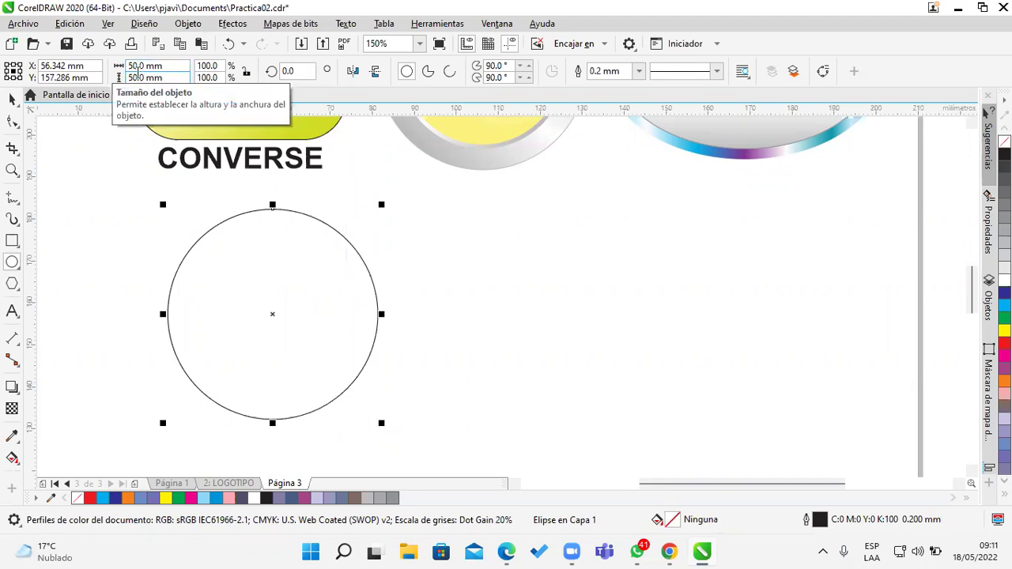
{"action": "double_click", "coordinate": [136, 66]}
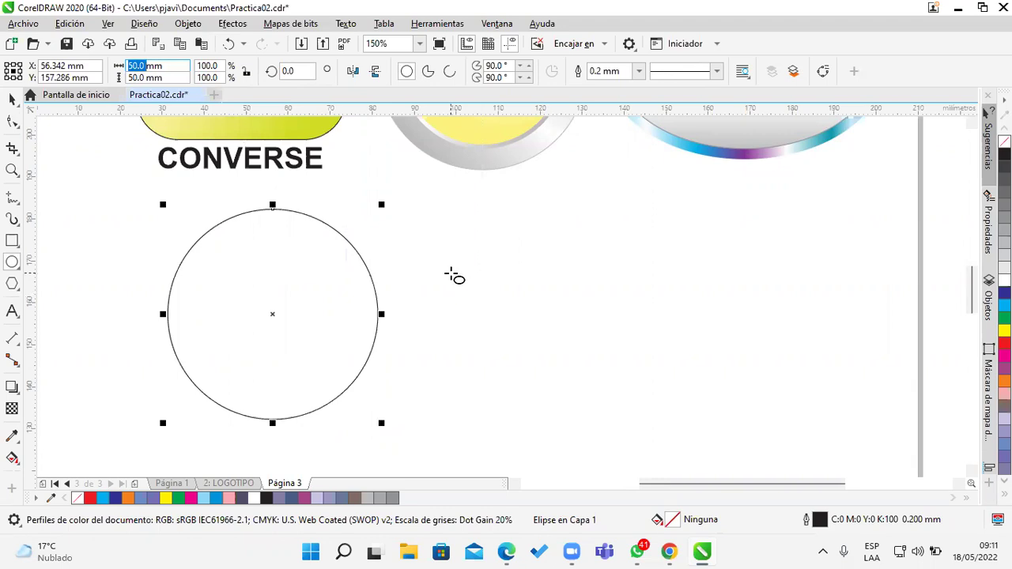
{"action": "left_click", "coordinate": [12, 98]}
{"action": "left_click_drag", "start_coordinate": [355, 287], "coordinate": [398, 271]}
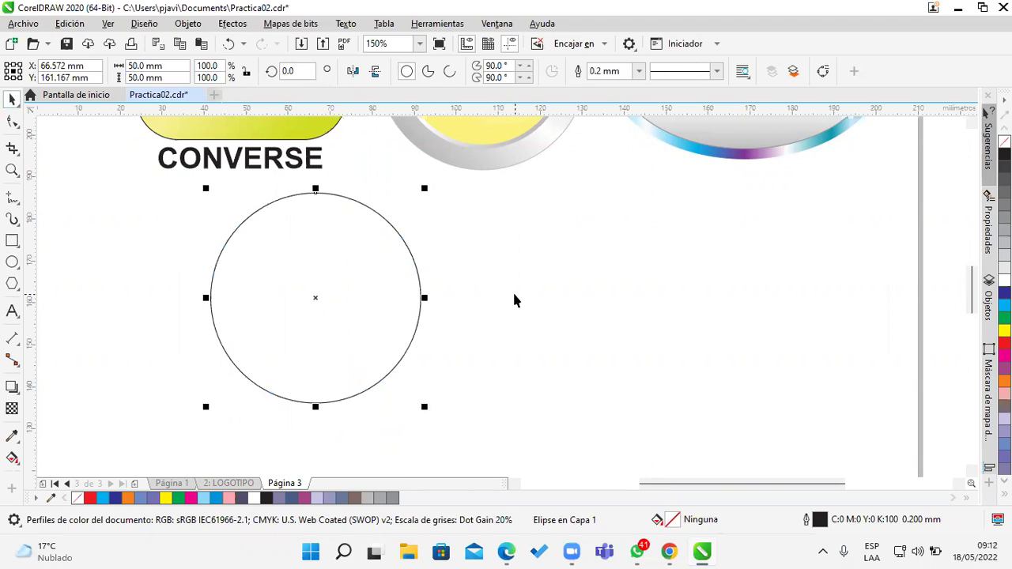
{"action": "key", "text": "F12"}
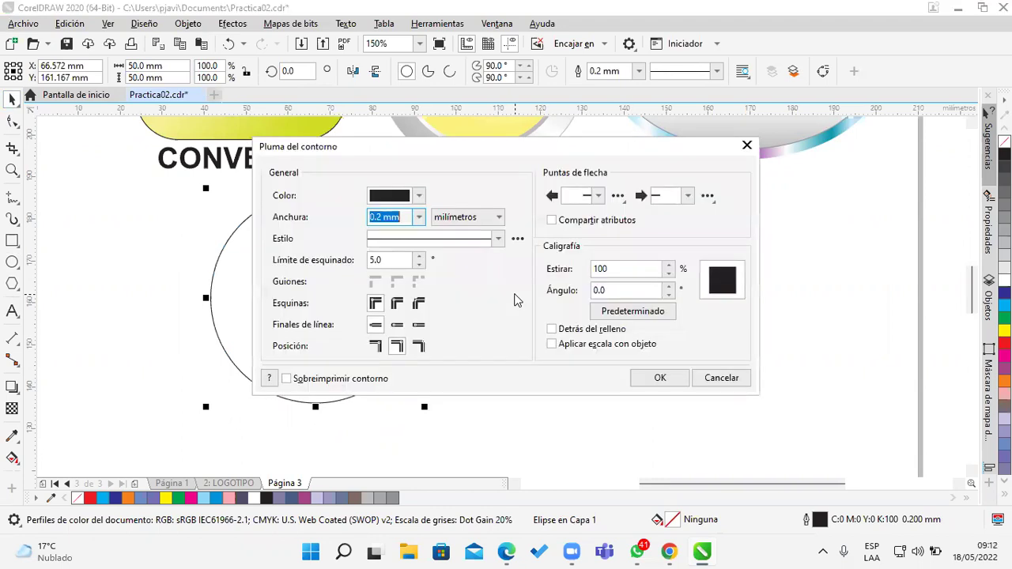
{"action": "key", "text": "Escape"}
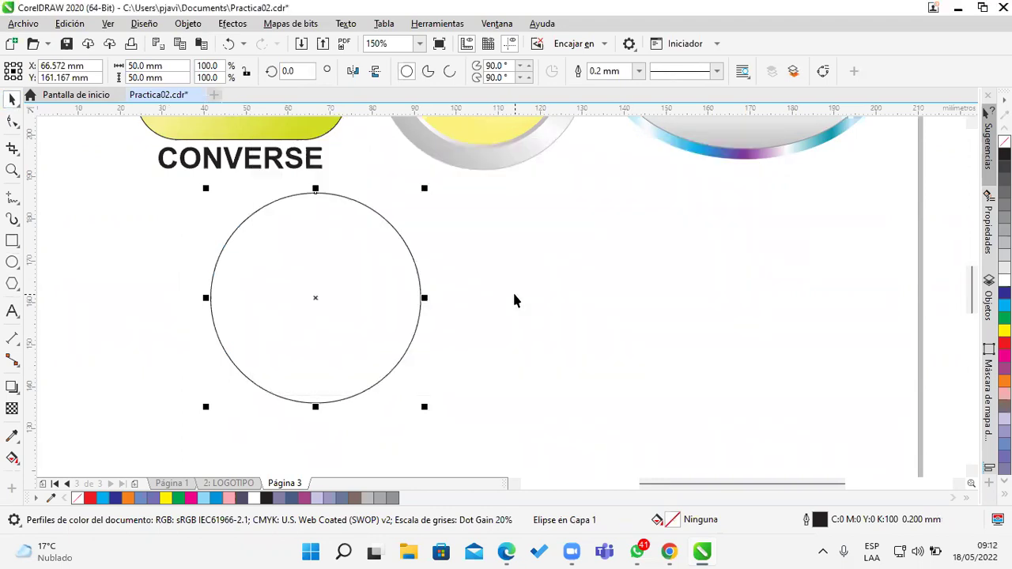
{"action": "key", "text": "F11"}
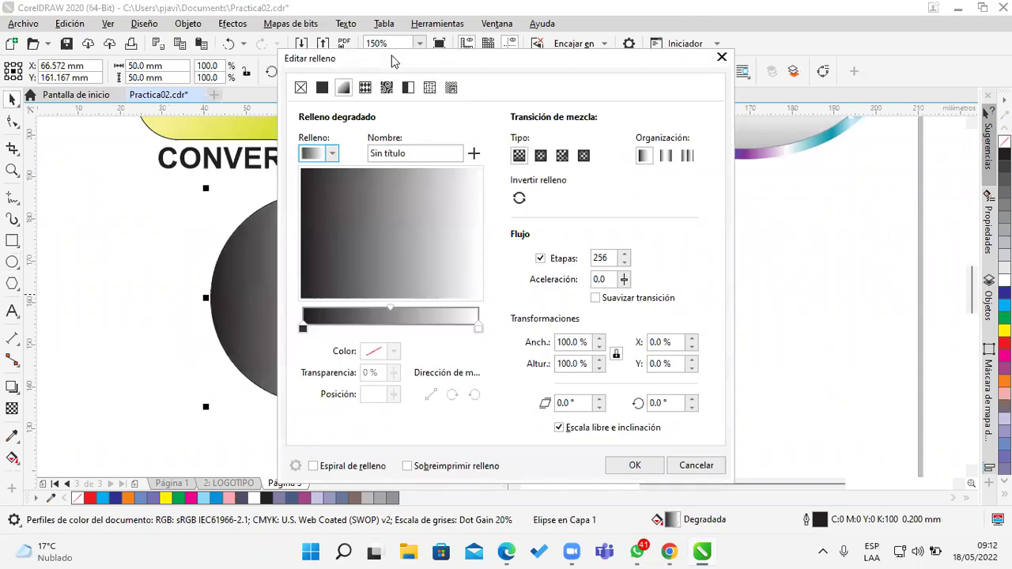
{"action": "left_click_drag", "start_coordinate": [391, 61], "coordinate": [572, 40]}
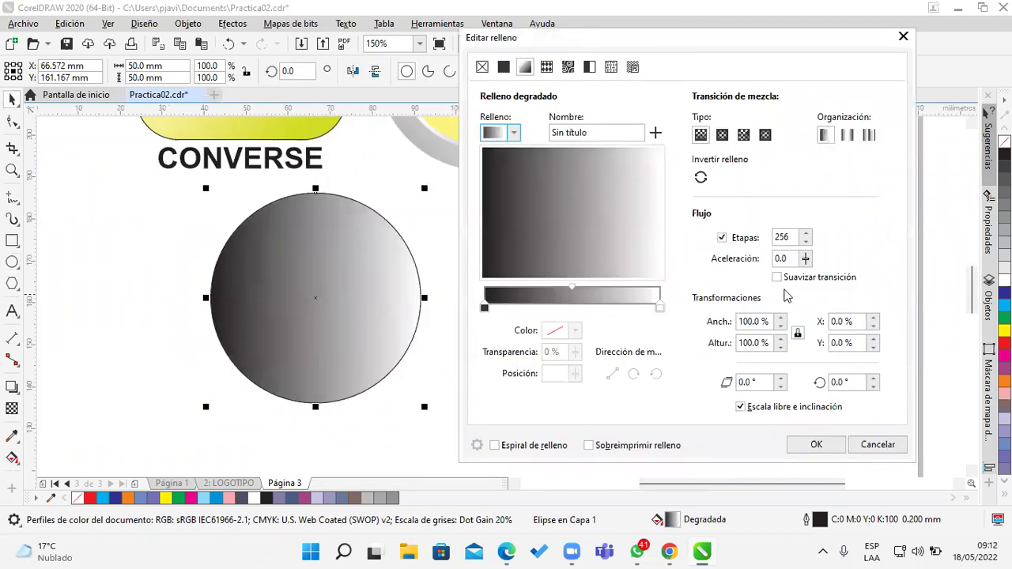
{"action": "left_click", "coordinate": [903, 34]}
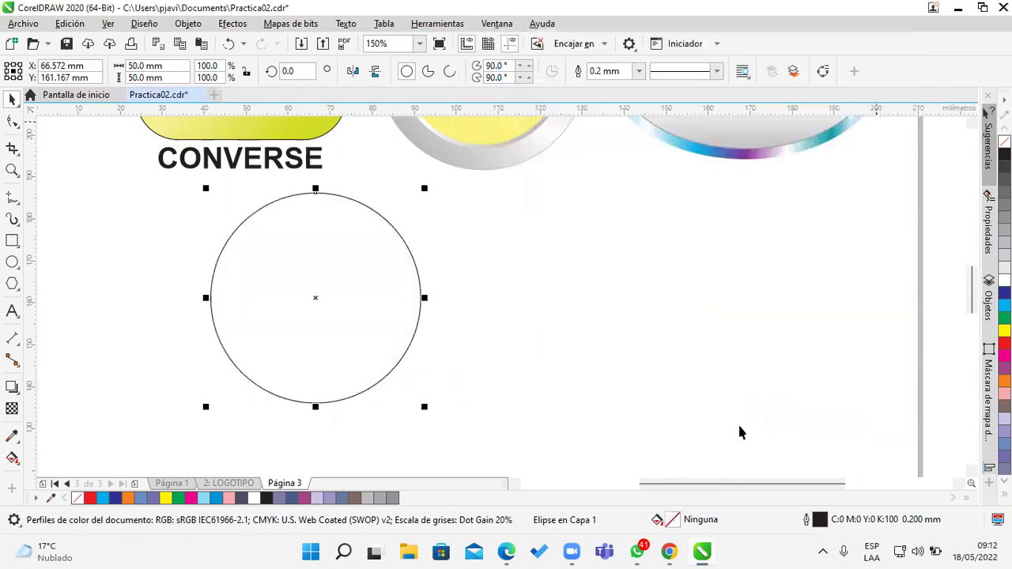
Give the 50 mm circle a gradient fill of the elliptical type
{"action": "double_click", "coordinate": [655, 520]}
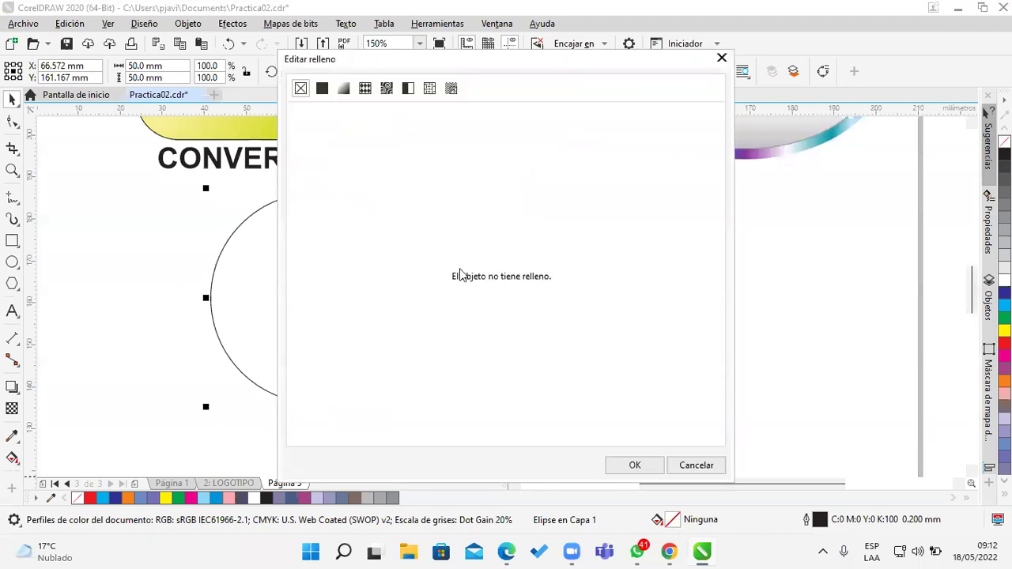
{"action": "left_click", "coordinate": [344, 89]}
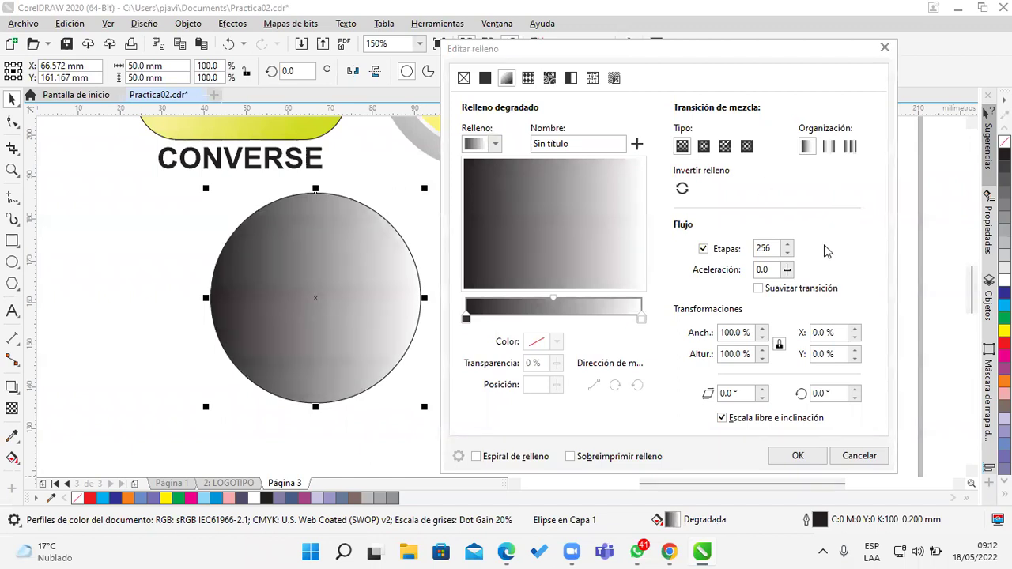
{"action": "left_click", "coordinate": [704, 149]}
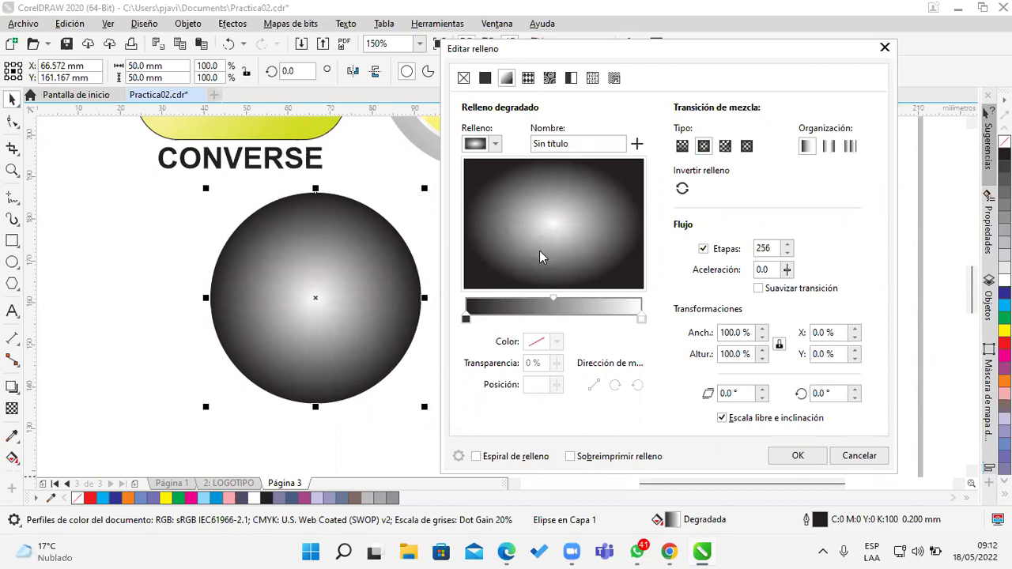
Change the gradient's starting color from black to a medium grey
{"action": "left_click", "coordinate": [466, 319]}
{"action": "left_click", "coordinate": [558, 341]}
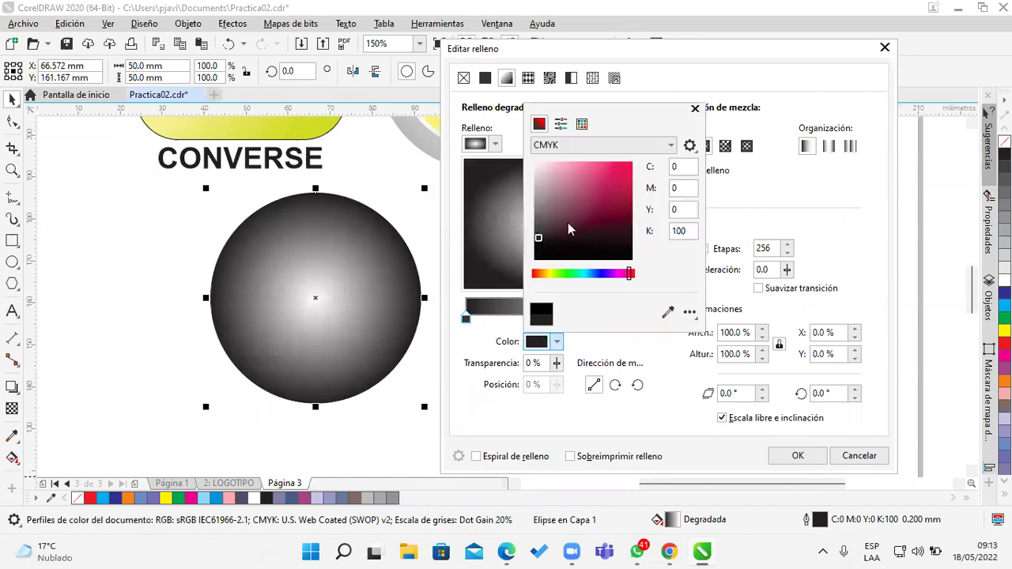
{"action": "left_click", "coordinate": [505, 194]}
{"action": "left_click", "coordinate": [531, 297]}
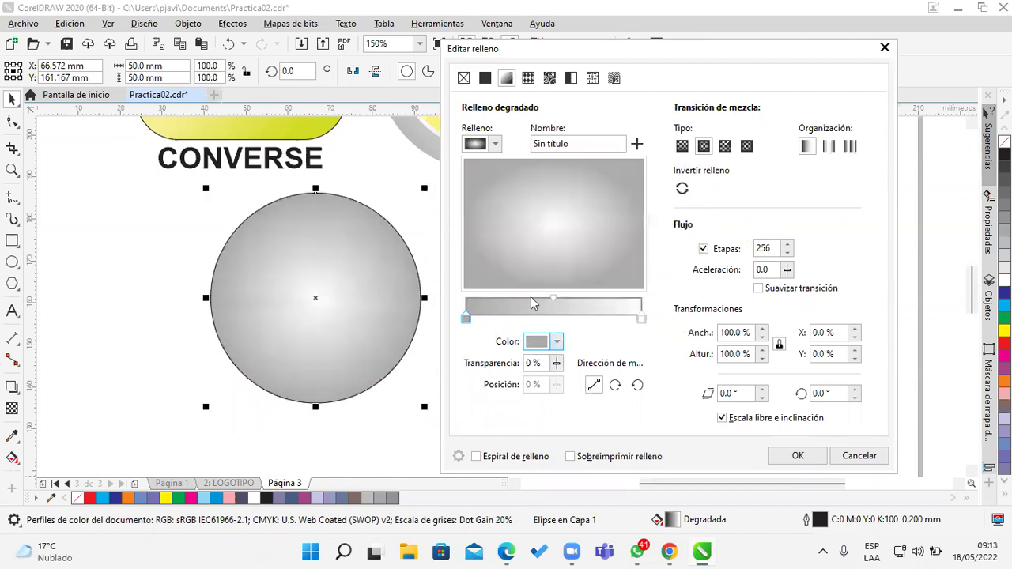
Add a near-white gradient node at position 11% with color C1 M0 Y0 K0
{"action": "double_click", "coordinate": [484, 315]}
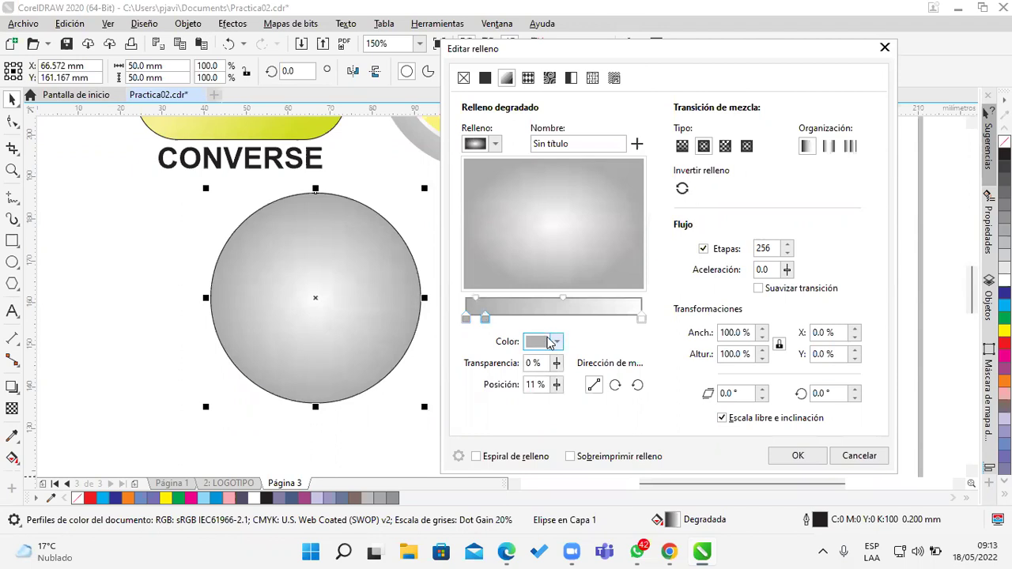
{"action": "left_click", "coordinate": [556, 341]}
{"action": "left_click_drag", "start_coordinate": [545, 224], "coordinate": [517, 163]}
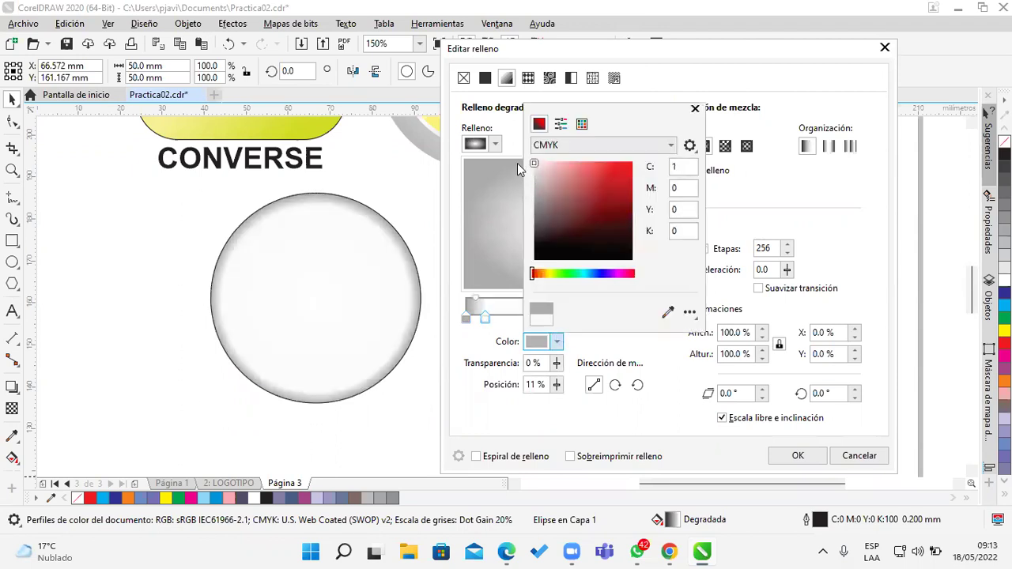
{"action": "left_click", "coordinate": [517, 163]}
Add a light grey gradient node at position 21% with color C20 M16 Y16 K0
{"action": "left_click", "coordinate": [500, 324]}
{"action": "double_click", "coordinate": [501, 316]}
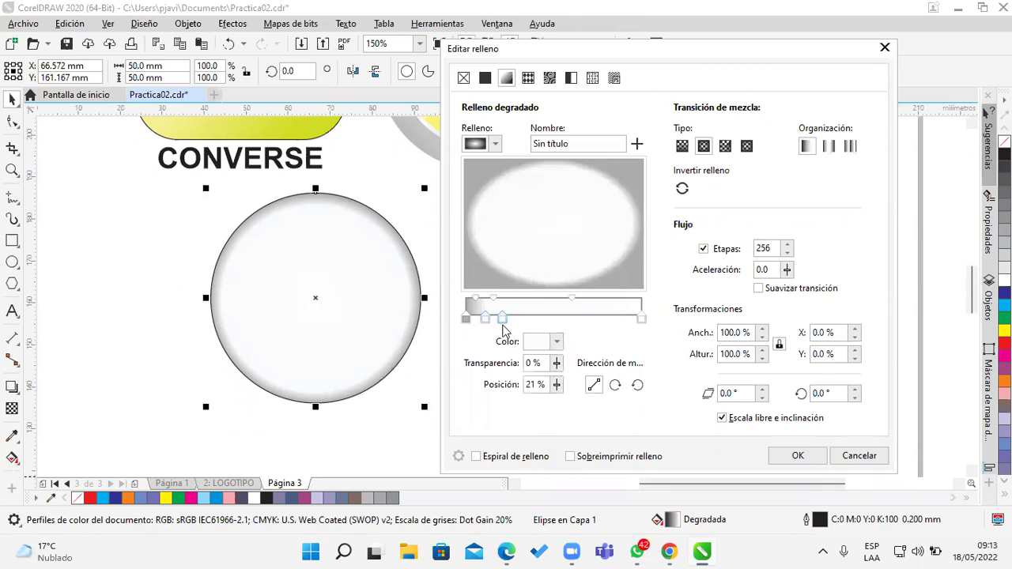
{"action": "left_click", "coordinate": [556, 341]}
{"action": "left_click_drag", "start_coordinate": [548, 183], "coordinate": [506, 185]}
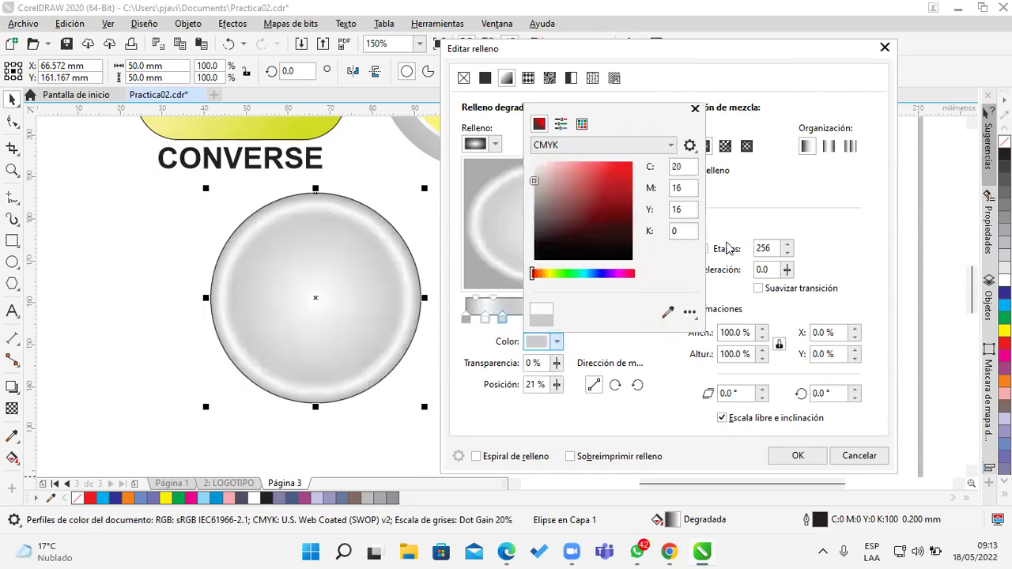
{"action": "left_click", "coordinate": [848, 222]}
Set the gradient's end node to light grey, C18 M13 Y14 K0
{"action": "left_click", "coordinate": [641, 320]}
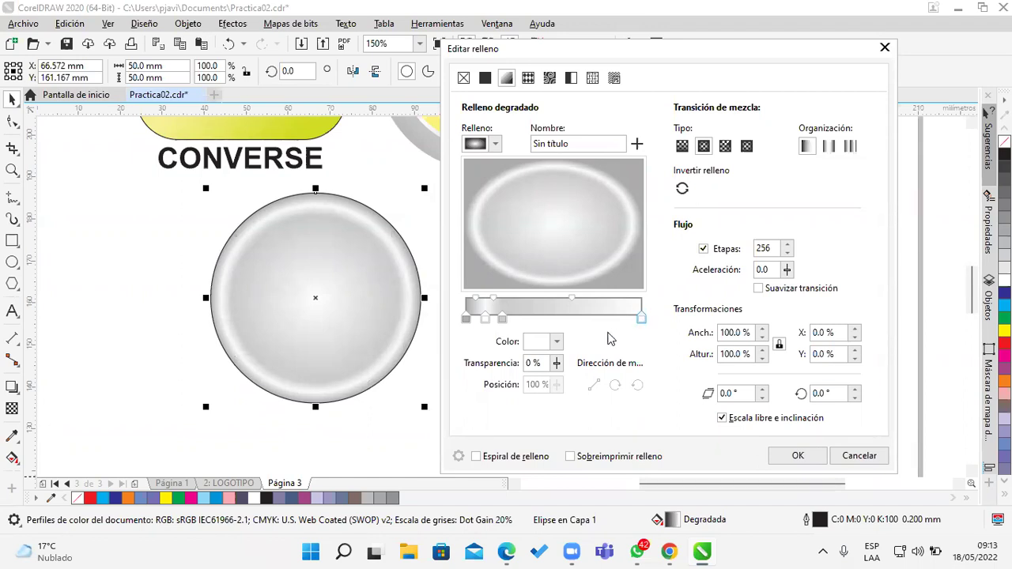
{"action": "left_click", "coordinate": [558, 344]}
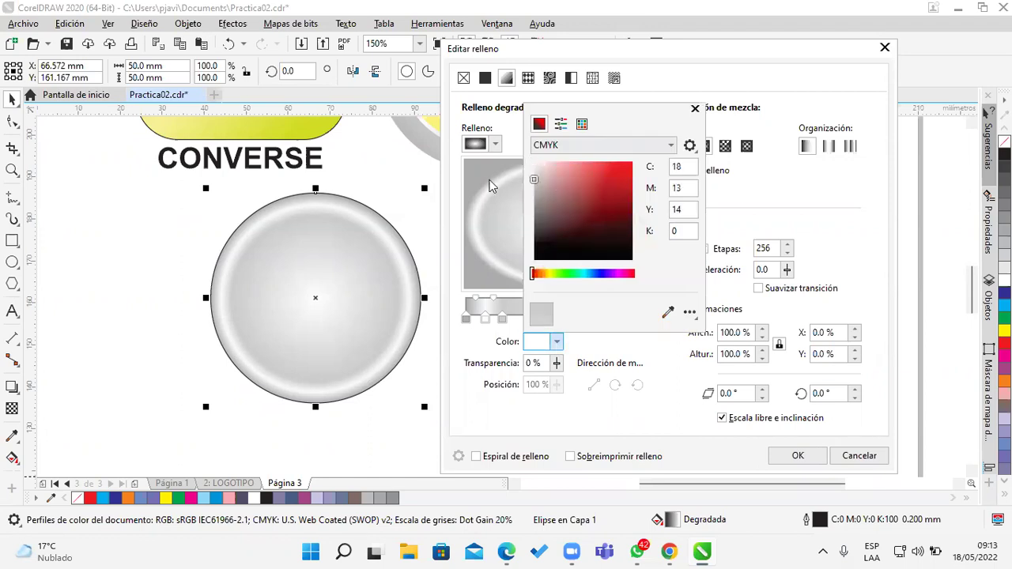
{"action": "left_click", "coordinate": [832, 224]}
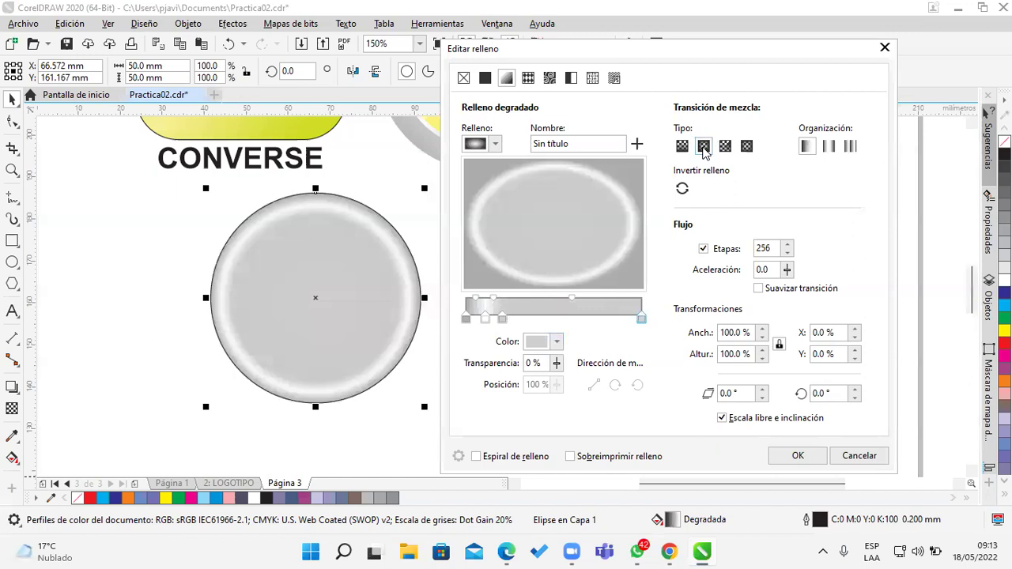
Move the inner light grey node slightly closer to the near-white node at 11% and apply the gradient fill
{"action": "left_click", "coordinate": [486, 313]}
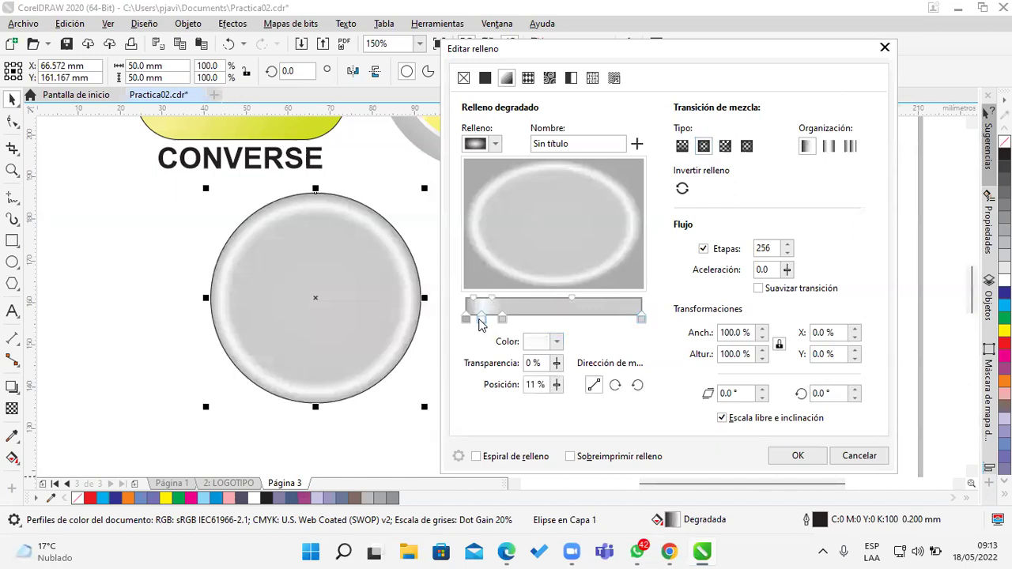
{"action": "left_click", "coordinate": [502, 318]}
{"action": "left_click_drag", "start_coordinate": [503, 324], "coordinate": [500, 320]}
{"action": "left_click", "coordinate": [484, 319]}
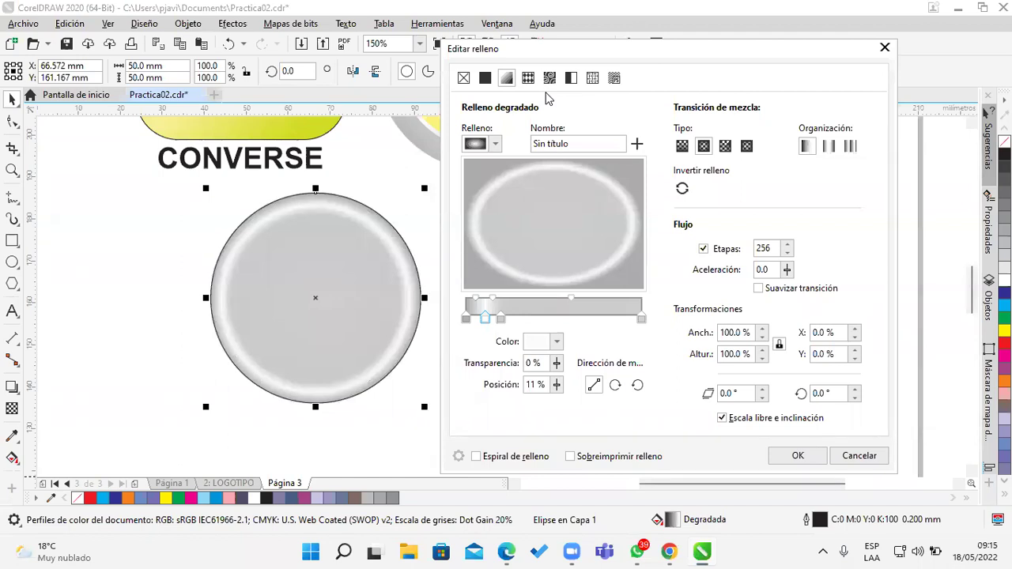
{"action": "left_click", "coordinate": [798, 456]}
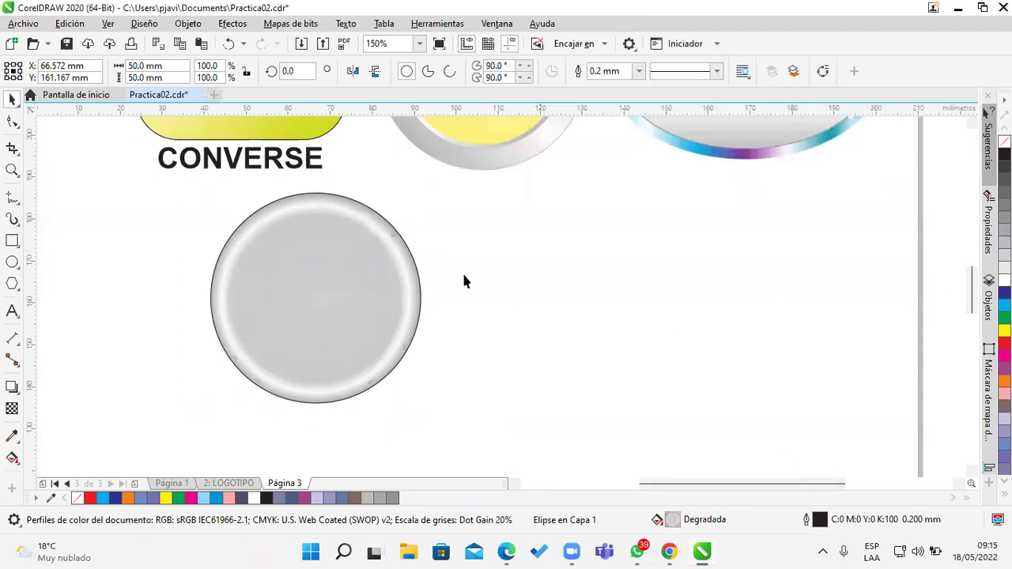
Remove the outline from the gradient-filled circle and deselect it
{"action": "left_click", "coordinate": [407, 276]}
{"action": "right_click", "coordinate": [1004, 140]}
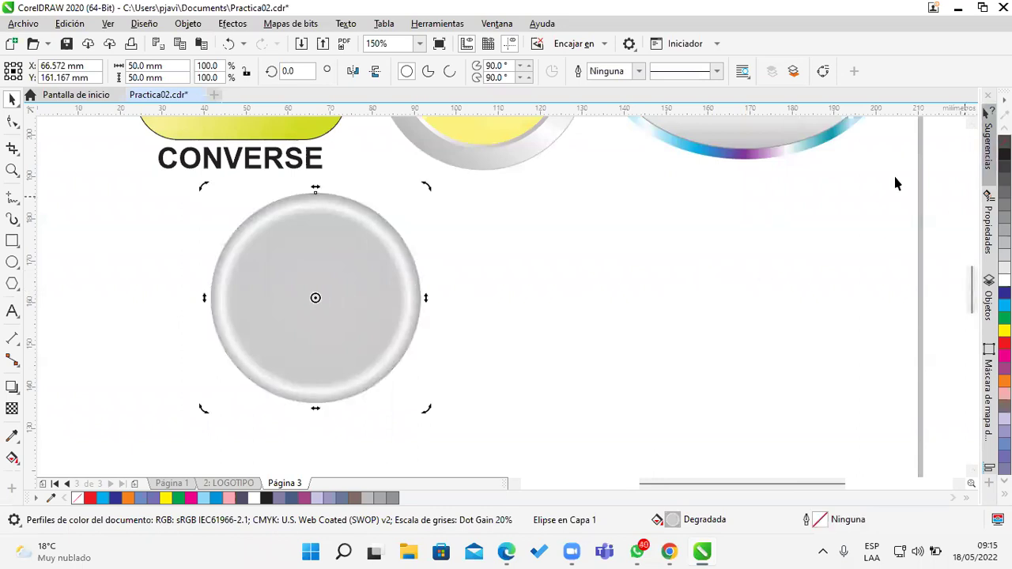
{"action": "left_click", "coordinate": [664, 248]}
Draw a second circle about 45 mm in diameter to the right of the grey gradient circle
{"action": "scroll", "coordinate": [285, 296], "scroll_direction": "up", "scroll_amount": 2}
{"action": "scroll", "coordinate": [418, 290], "scroll_direction": "down", "scroll_amount": 2}
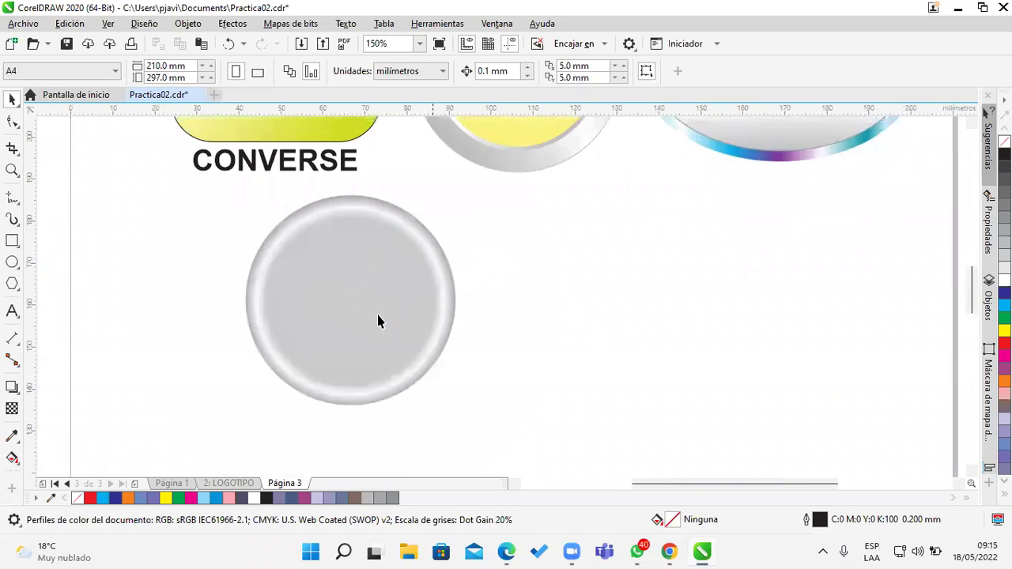
{"action": "left_click", "coordinate": [12, 262]}
{"action": "left_click_drag", "start_coordinate": [514, 225], "coordinate": [674, 420]}
{"action": "left_click", "coordinate": [11, 98]}
{"action": "key", "text": "Escape"}
{"action": "left_click", "coordinate": [285, 273]}
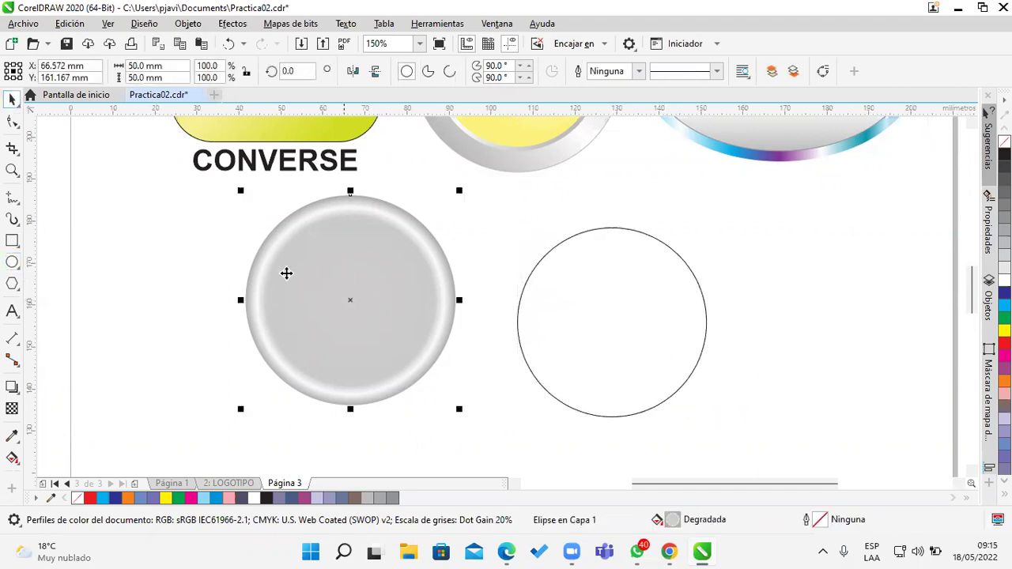
Size the second circle to 45 mm and center it over the grey gradient circle
{"action": "left_click", "coordinate": [599, 323]}
{"action": "left_click", "coordinate": [181, 66]}
{"action": "double_click", "coordinate": [142, 65]}
{"action": "left_click_drag", "start_coordinate": [612, 323], "coordinate": [351, 303]}
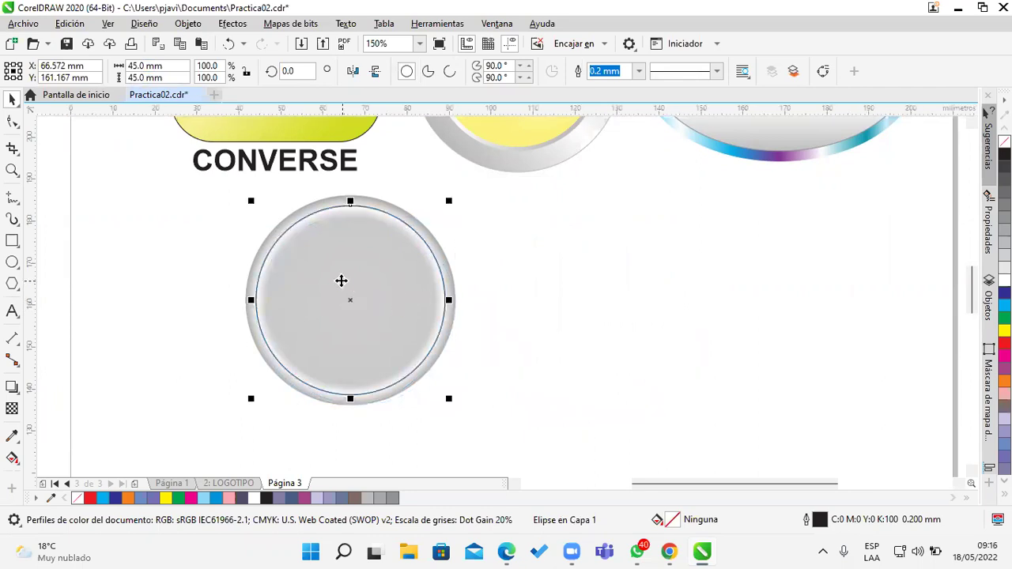
Set the inner circle's width and height to 42 mm
{"action": "scroll", "coordinate": [341, 279], "scroll_direction": "up", "scroll_amount": 1}
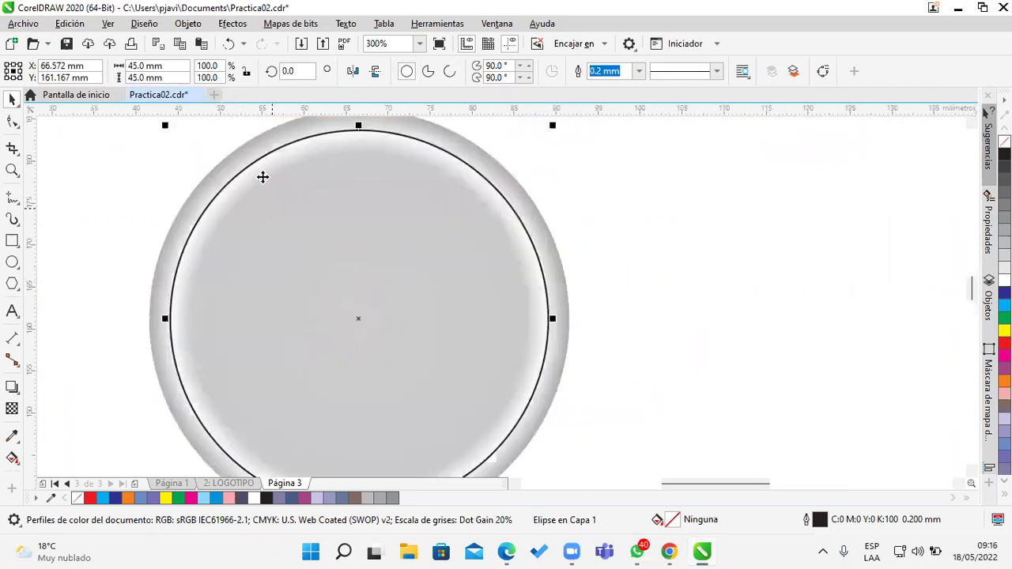
{"action": "double_click", "coordinate": [142, 67]}
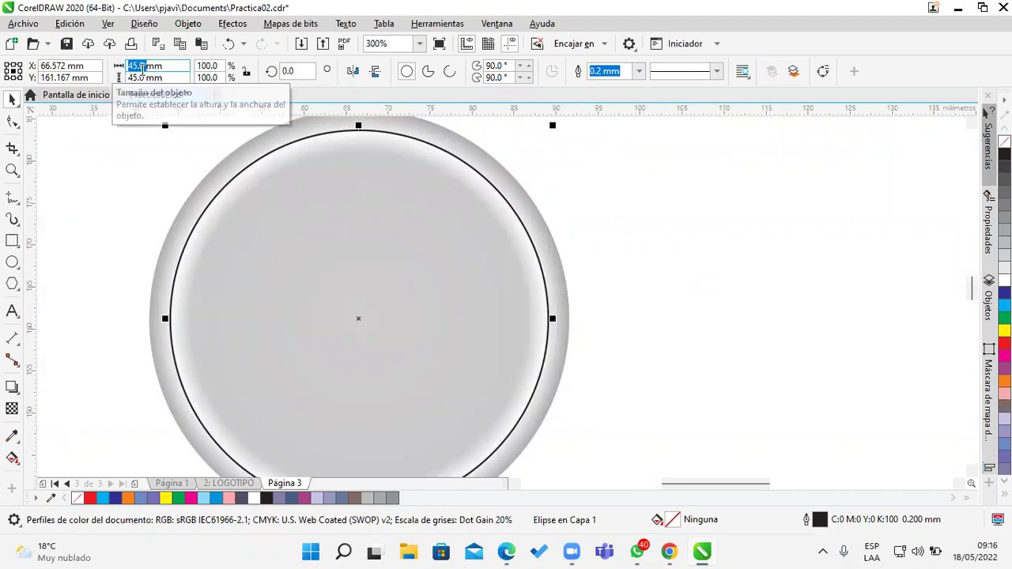
{"action": "type", "text": "42"}
{"action": "key", "text": "Tab"}
{"action": "type", "text": "42"}
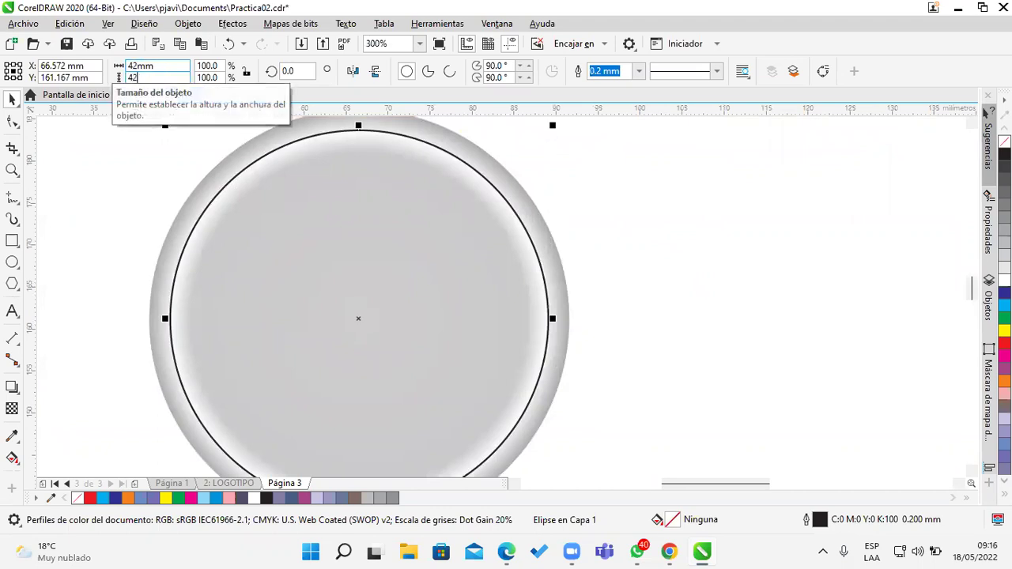
{"action": "key", "text": "Return"}
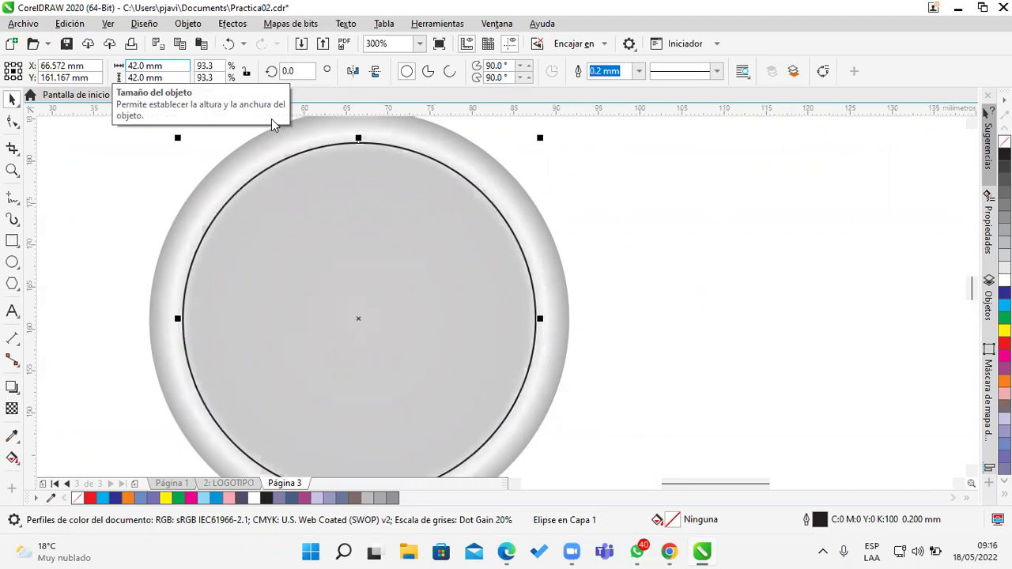
{"action": "left_click", "coordinate": [605, 185]}
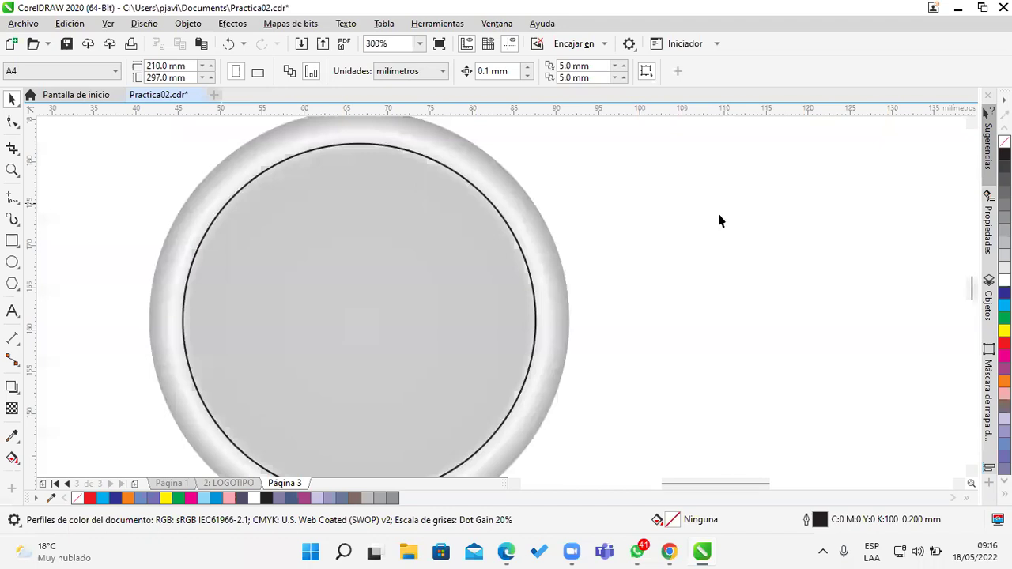
Move the 42 mm circle off the grey gradient circle into the empty area to its right, and select the gradient circle
{"action": "left_click", "coordinate": [424, 294]}
{"action": "left_click_drag", "start_coordinate": [424, 294], "coordinate": [814, 270]}
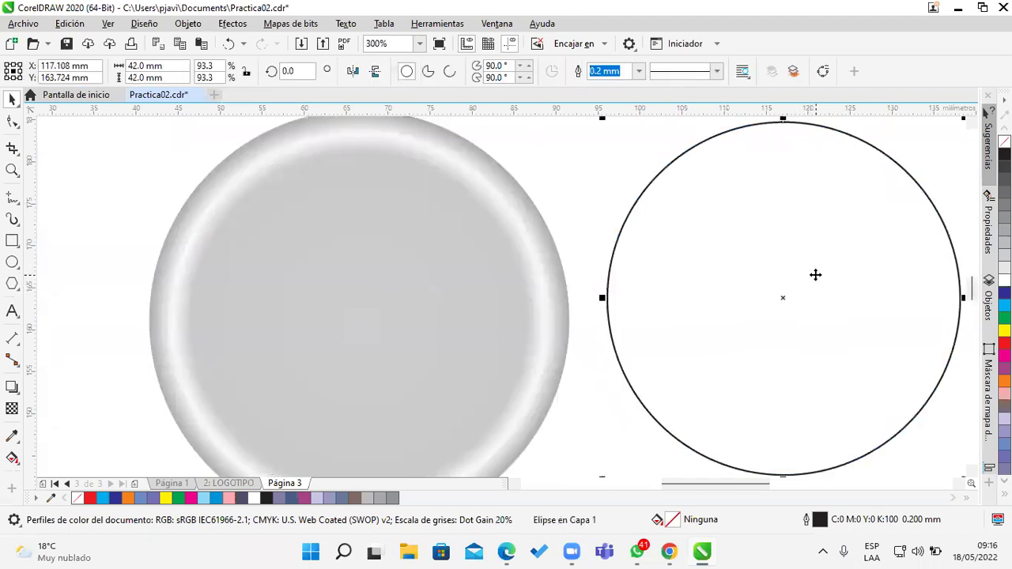
{"action": "left_click_drag", "start_coordinate": [793, 273], "coordinate": [766, 262]}
{"action": "left_click_drag", "start_coordinate": [668, 207], "coordinate": [684, 221]}
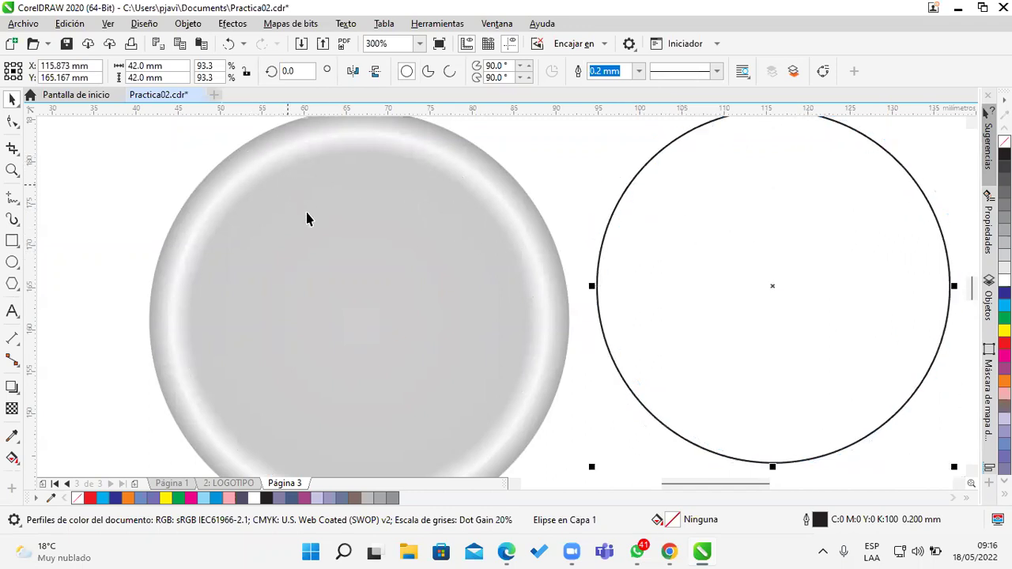
{"action": "left_click", "coordinate": [359, 232]}
{"action": "left_click_drag", "start_coordinate": [601, 212], "coordinate": [662, 242]}
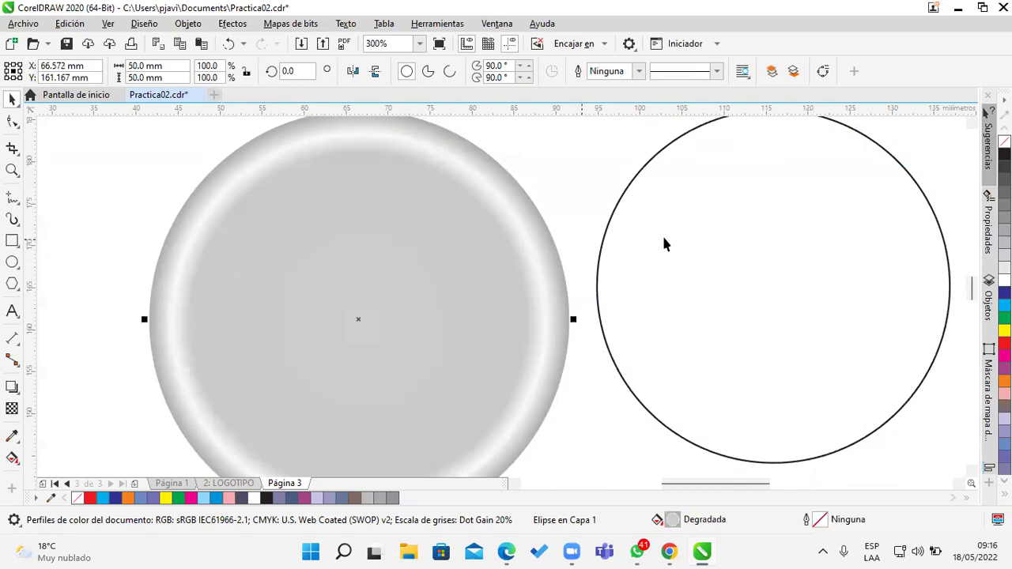
Move the unfilled 42 mm circle farther to the right, well clear of the grey gradient circle
{"action": "scroll", "coordinate": [601, 244], "scroll_direction": "down", "scroll_amount": 2}
{"action": "scroll", "coordinate": [601, 244], "scroll_direction": "right", "scroll_amount": 2}
{"action": "left_click", "coordinate": [419, 275]}
{"action": "left_click_drag", "start_coordinate": [639, 283], "coordinate": [727, 283]}
{"action": "scroll", "coordinate": [503, 237], "scroll_direction": "up", "scroll_amount": 2}
{"action": "scroll", "coordinate": [499, 241], "scroll_direction": "down", "scroll_amount": 2}
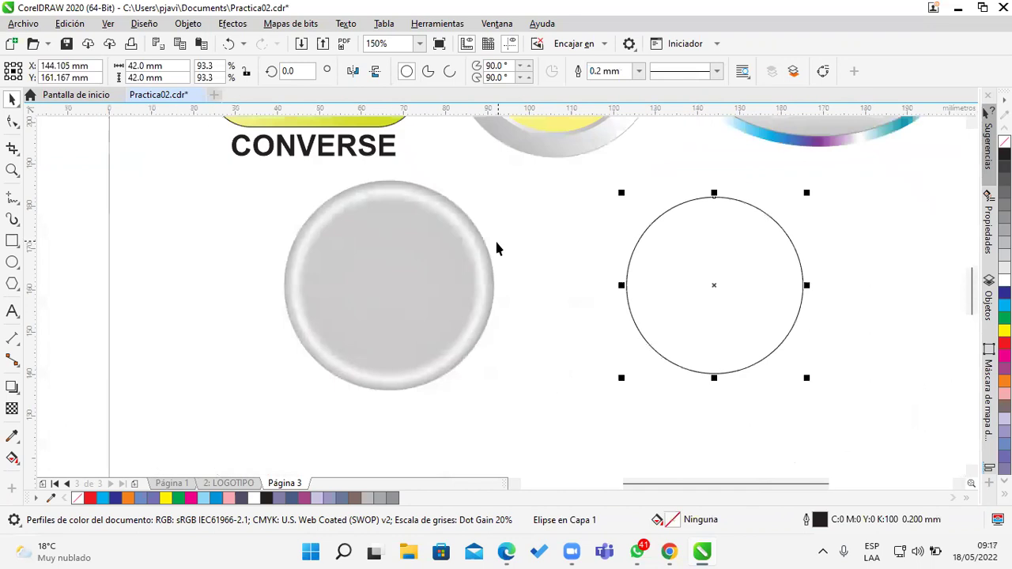
Edit the grey circle's gradient fill, shifting the white and inner grey stops closer to the rim, with the grey one at 17 %
{"action": "left_click", "coordinate": [12, 170]}
{"action": "left_click_drag", "start_coordinate": [237, 167], "coordinate": [545, 408]}
{"action": "left_click", "coordinate": [12, 98]}
{"action": "left_click", "coordinate": [440, 274]}
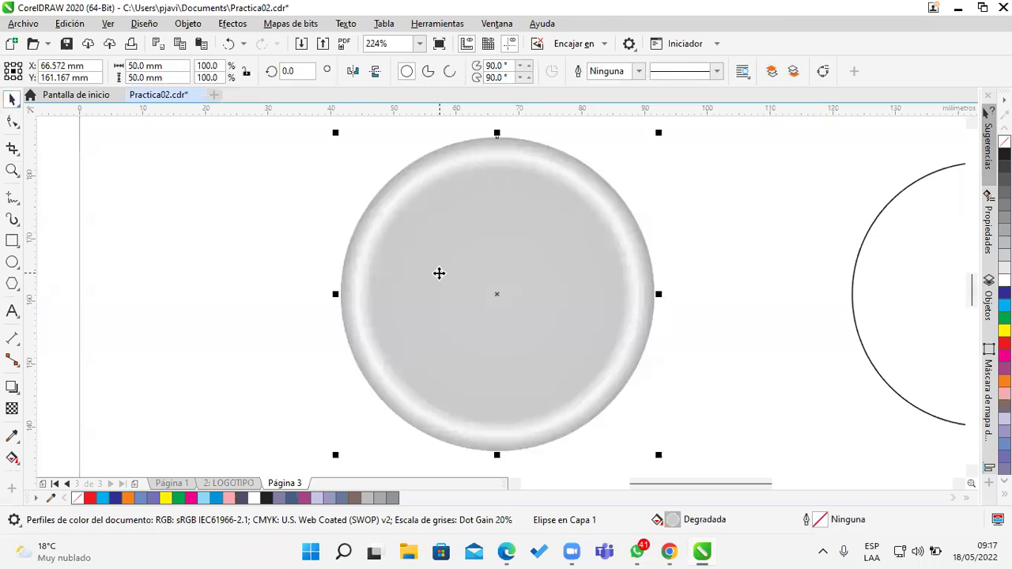
{"action": "key", "text": "F11"}
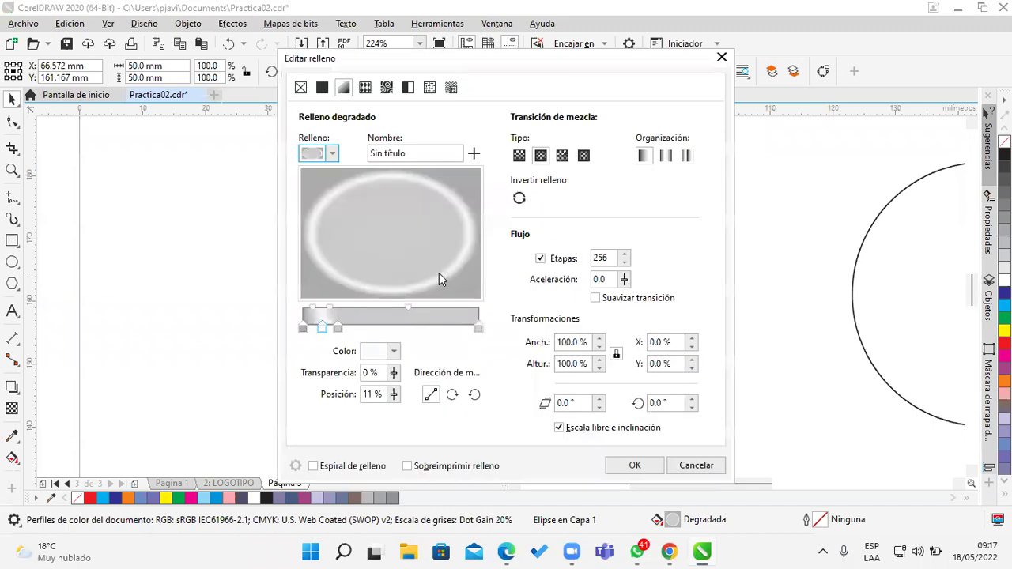
{"action": "left_click_drag", "start_coordinate": [358, 69], "coordinate": [767, 60]}
{"action": "left_click_drag", "start_coordinate": [733, 319], "coordinate": [743, 321]}
{"action": "left_click", "coordinate": [748, 320]}
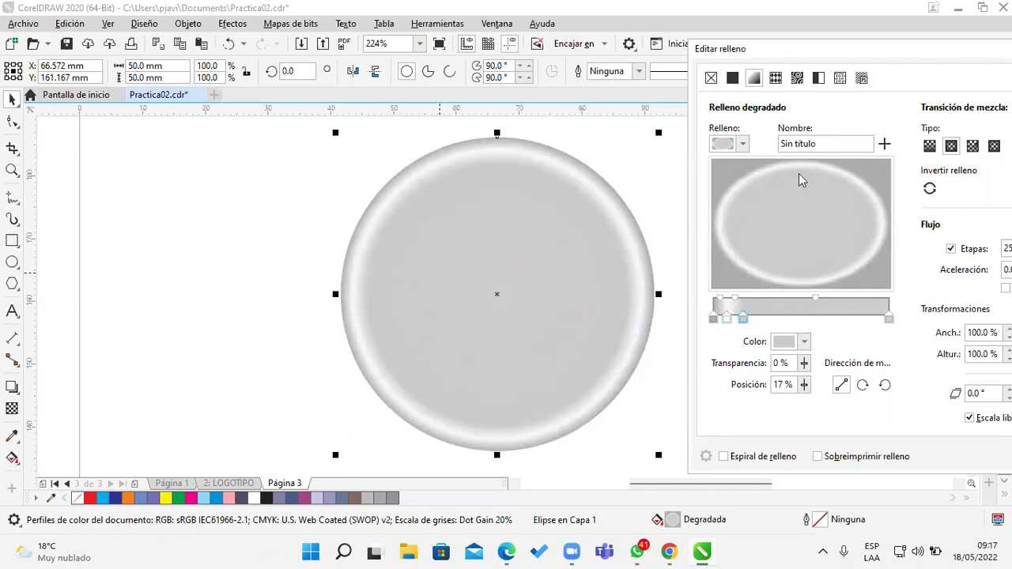
{"action": "left_click_drag", "start_coordinate": [827, 50], "coordinate": [521, 57]}
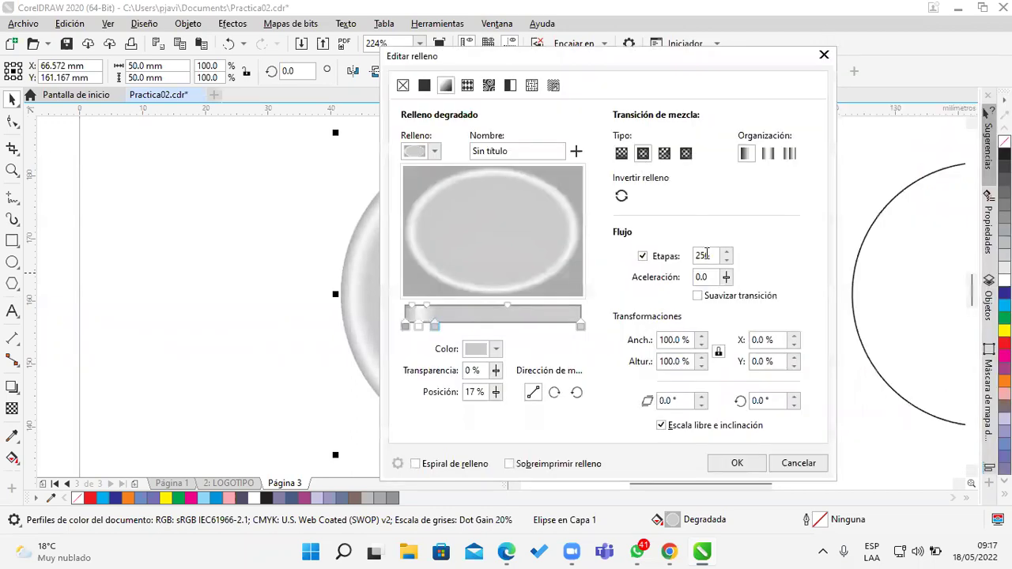
{"action": "left_click", "coordinate": [737, 463]}
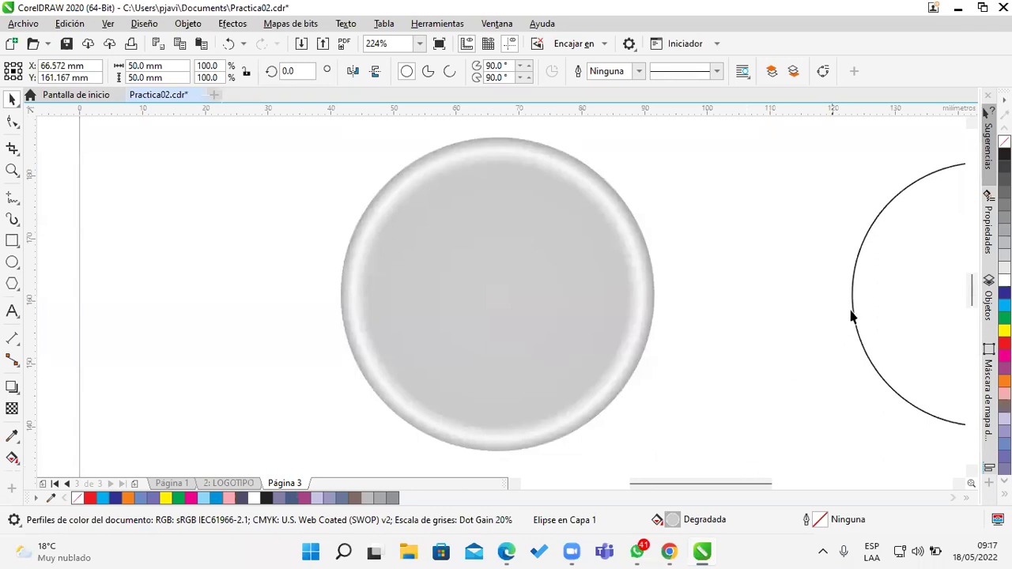
With the Interactive Fill tool, try reshaping the grey circle's gradient by moving its height handle, inner stops and outer end
{"action": "left_click", "coordinate": [526, 230]}
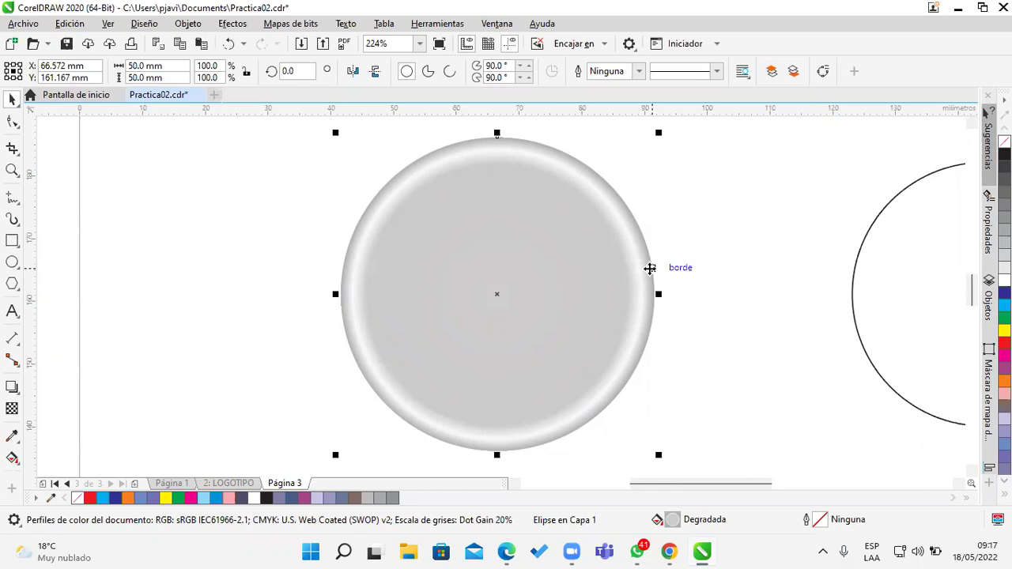
{"action": "left_click", "coordinate": [16, 469]}
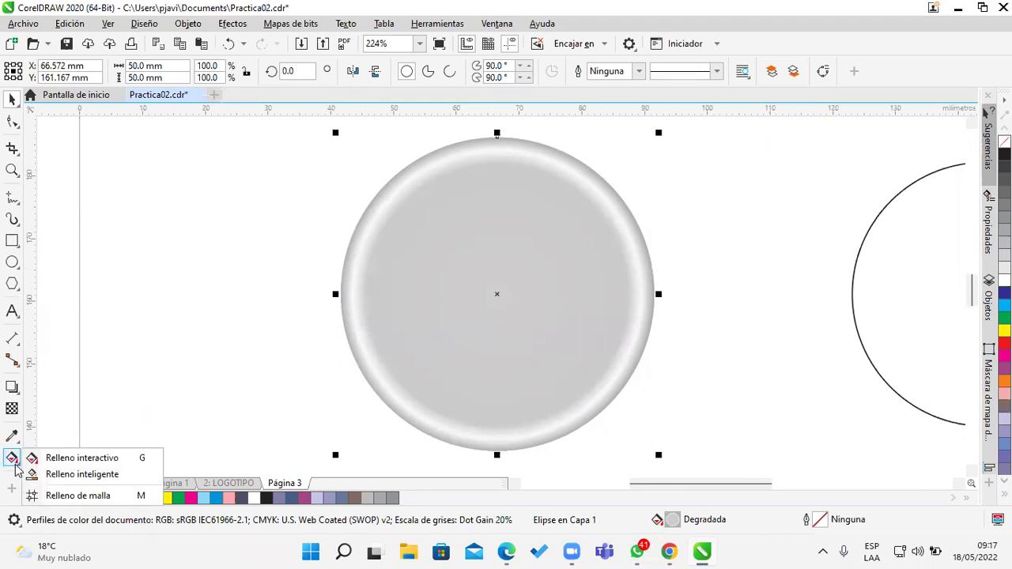
{"action": "left_click", "coordinate": [81, 462]}
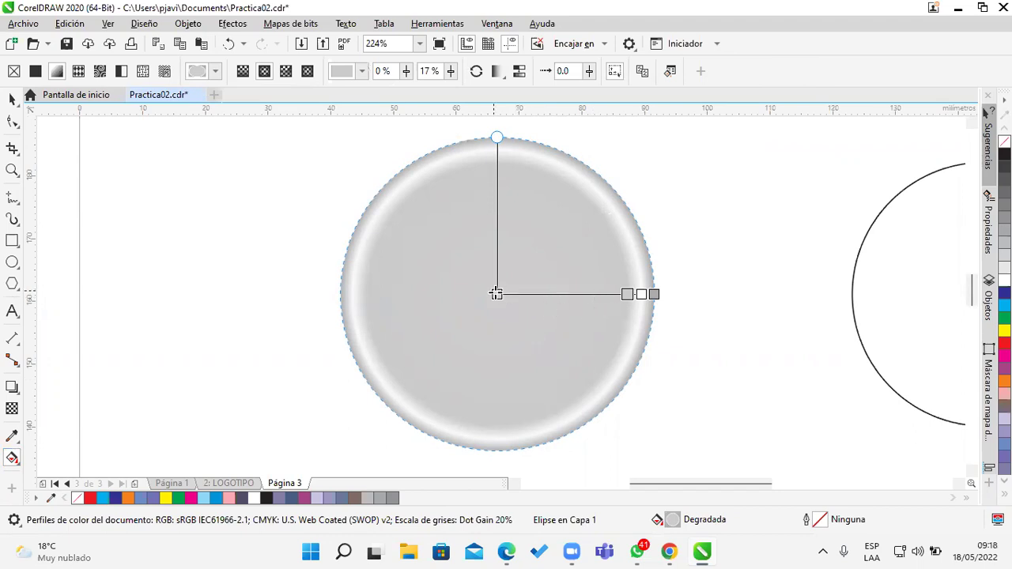
{"action": "left_click_drag", "start_coordinate": [496, 138], "coordinate": [589, 235]}
{"action": "left_click_drag", "start_coordinate": [532, 202], "coordinate": [497, 137]}
{"action": "left_click_drag", "start_coordinate": [626, 294], "coordinate": [562, 294]}
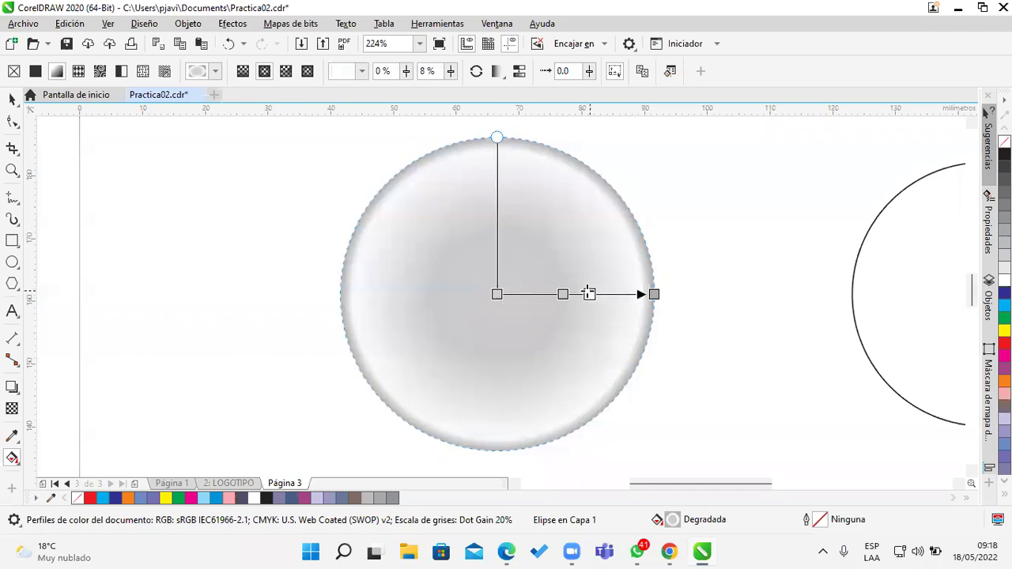
{"action": "left_click", "coordinate": [646, 294]}
{"action": "left_click_drag", "start_coordinate": [646, 294], "coordinate": [576, 295]}
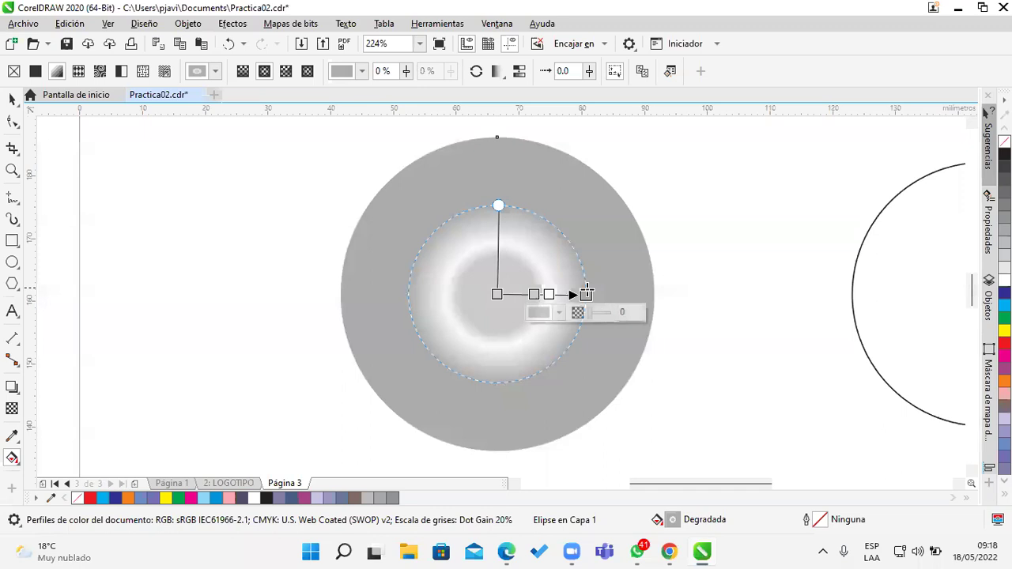
{"action": "left_click_drag", "start_coordinate": [585, 295], "coordinate": [653, 295]}
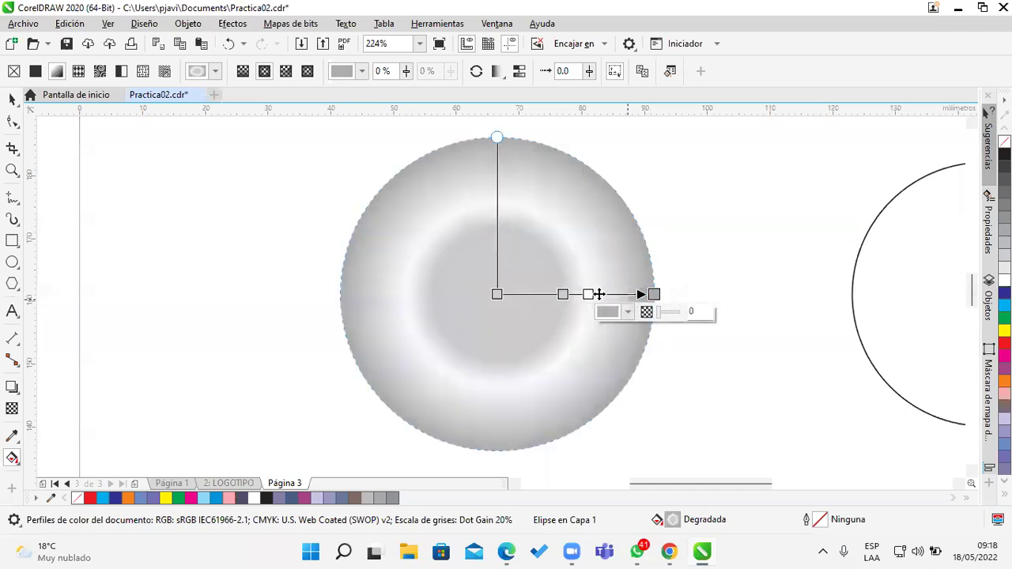
Place the gradient's white stop close to the circle's rim and the inner grey stop at 19 %
{"action": "left_click_drag", "start_coordinate": [587, 294], "coordinate": [639, 294]}
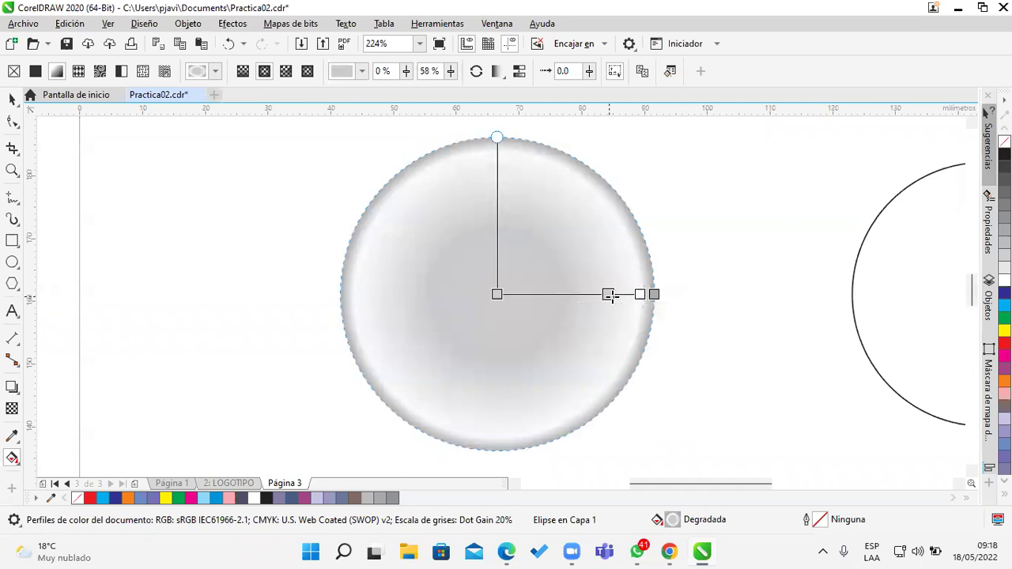
{"action": "double_click", "coordinate": [624, 294]}
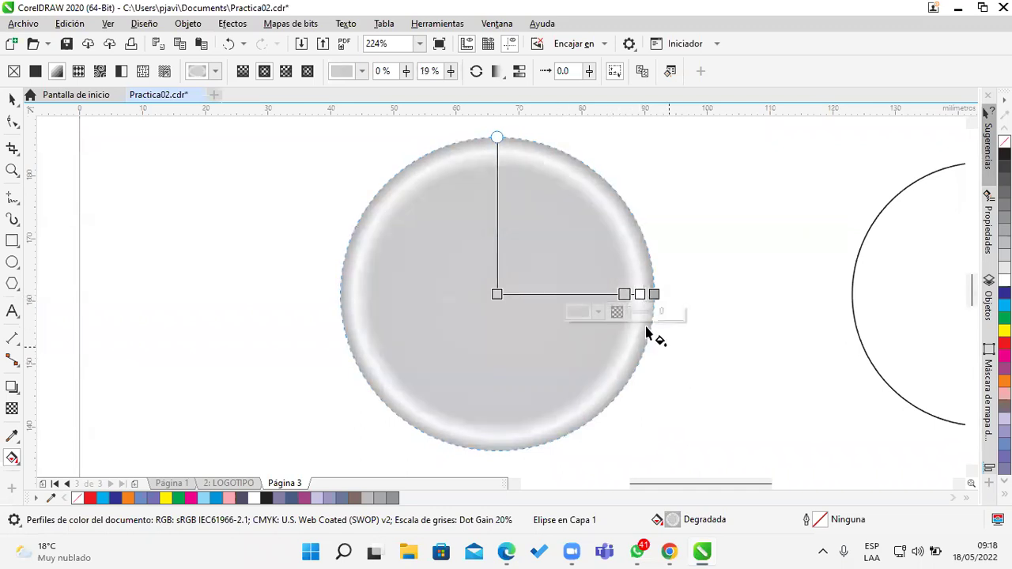
{"action": "left_click", "coordinate": [599, 312]}
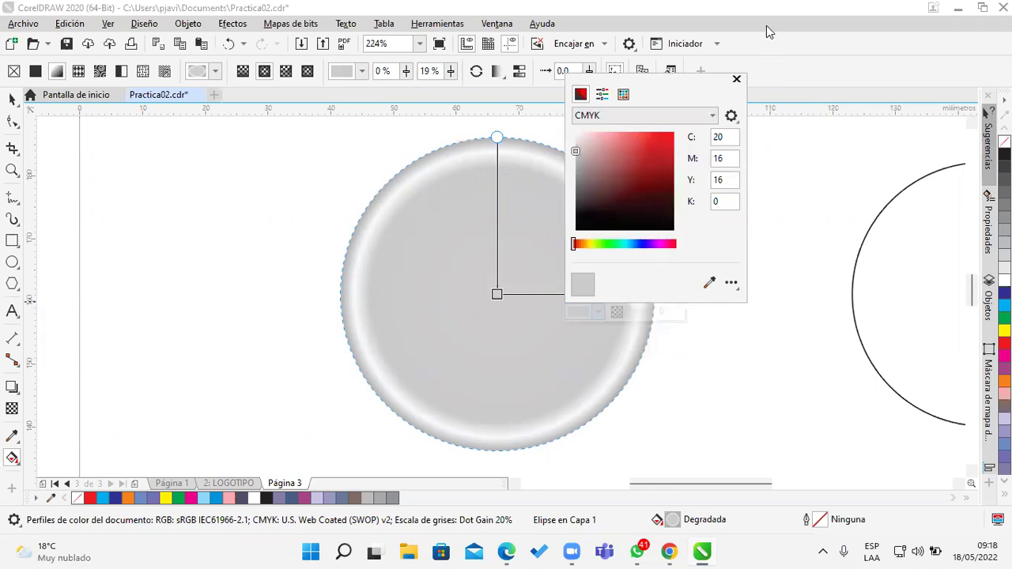
{"action": "left_click", "coordinate": [766, 25]}
{"action": "left_click", "coordinate": [12, 98]}
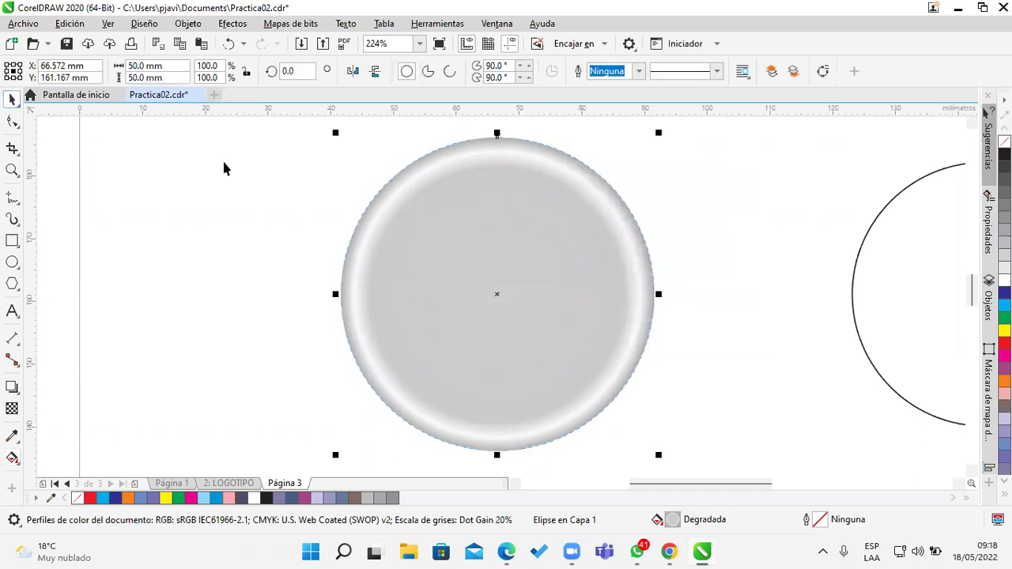
{"action": "left_click", "coordinate": [630, 272]}
{"action": "left_click", "coordinate": [17, 461]}
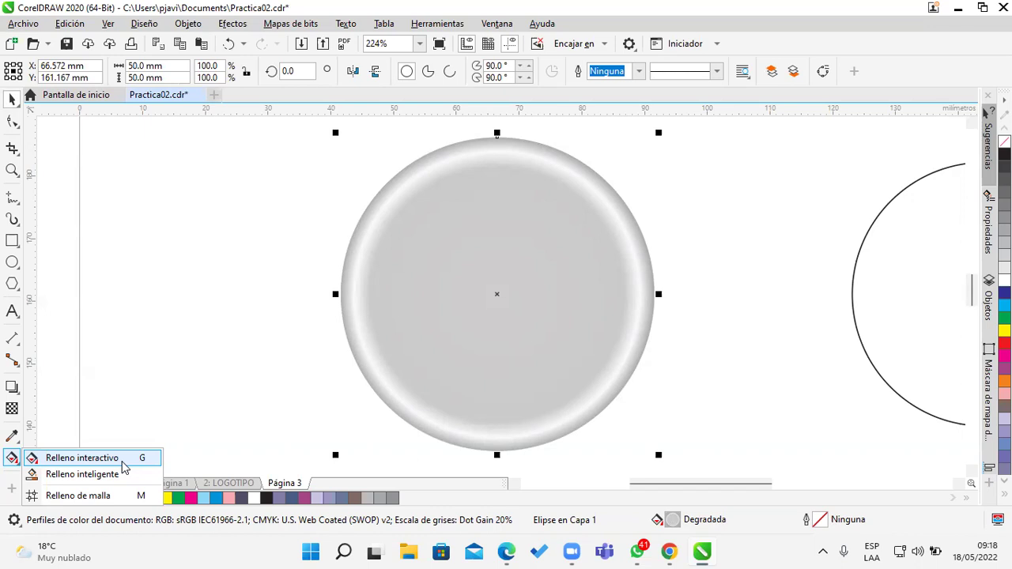
{"action": "left_click", "coordinate": [103, 459]}
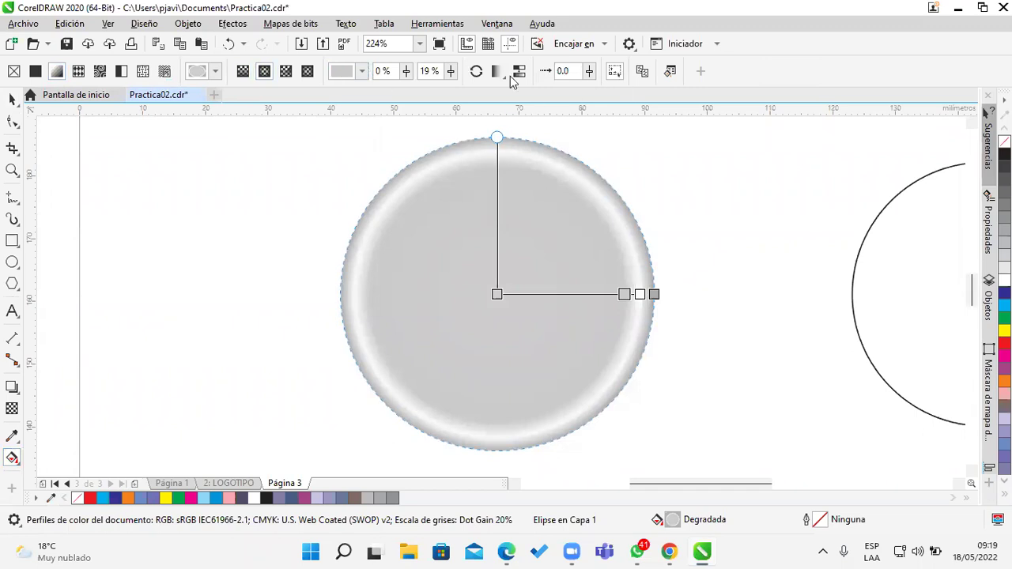
{"action": "left_click", "coordinate": [15, 73]}
{"action": "left_click", "coordinate": [13, 100]}
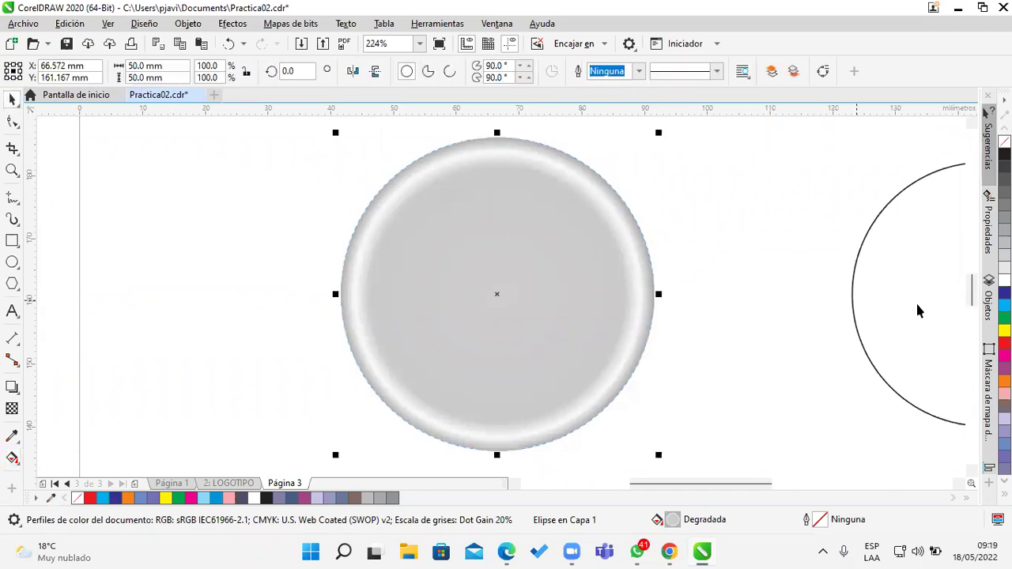
Move the grey gradient circle a little to the left and center the unfilled 42 mm circle over it
{"action": "left_click_drag", "start_coordinate": [598, 303], "coordinate": [503, 298]}
{"action": "scroll", "coordinate": [524, 289], "scroll_direction": "right", "scroll_amount": 3}
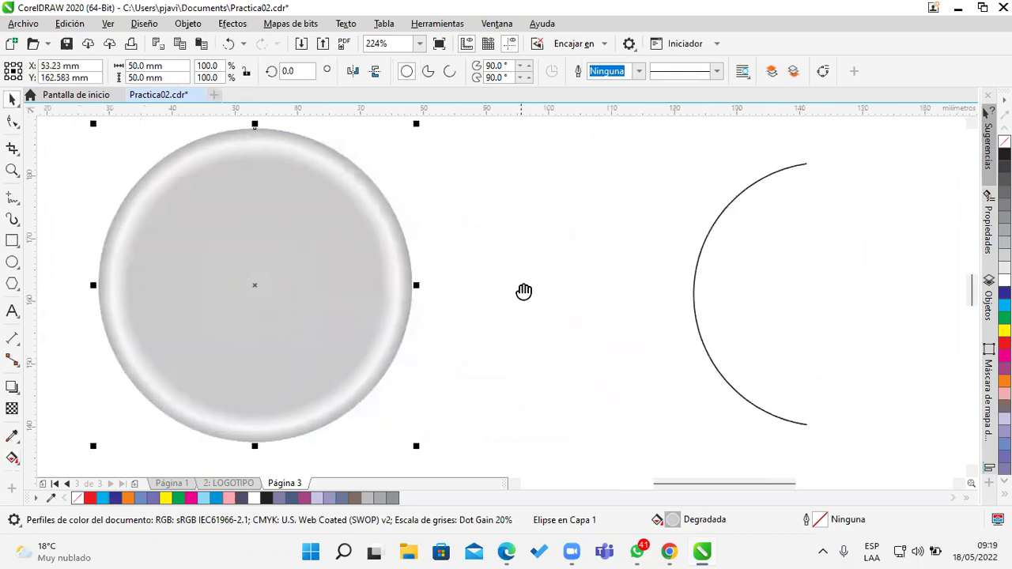
{"action": "left_click_drag", "start_coordinate": [810, 278], "coordinate": [255, 285]}
{"action": "left_click", "coordinate": [368, 316]}
{"action": "left_click", "coordinate": [562, 290]}
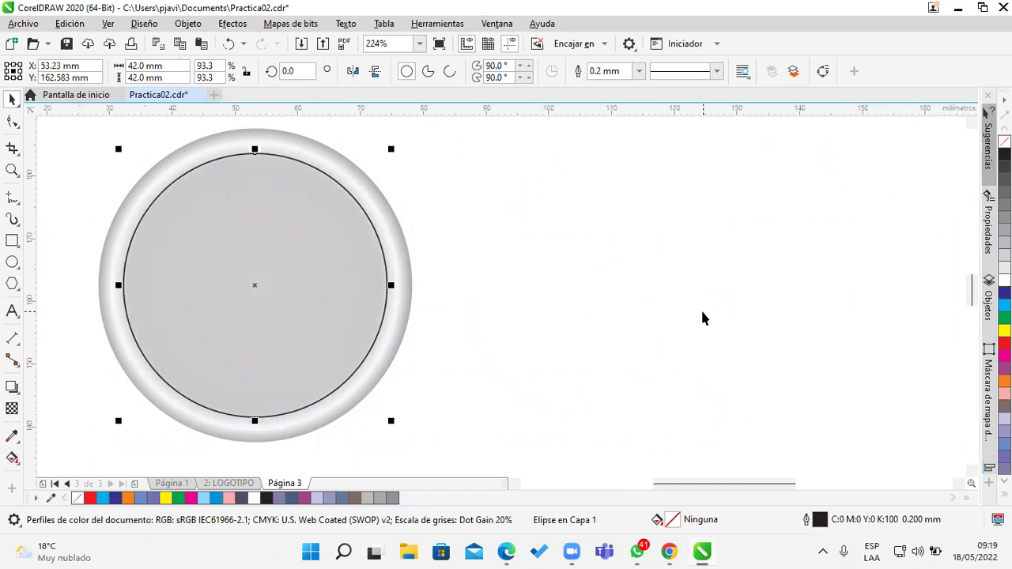
Apply an elliptical gradient fill to the inner 42 mm circle
{"action": "key", "text": "F11"}
{"action": "left_click_drag", "start_coordinate": [431, 60], "coordinate": [677, 68]}
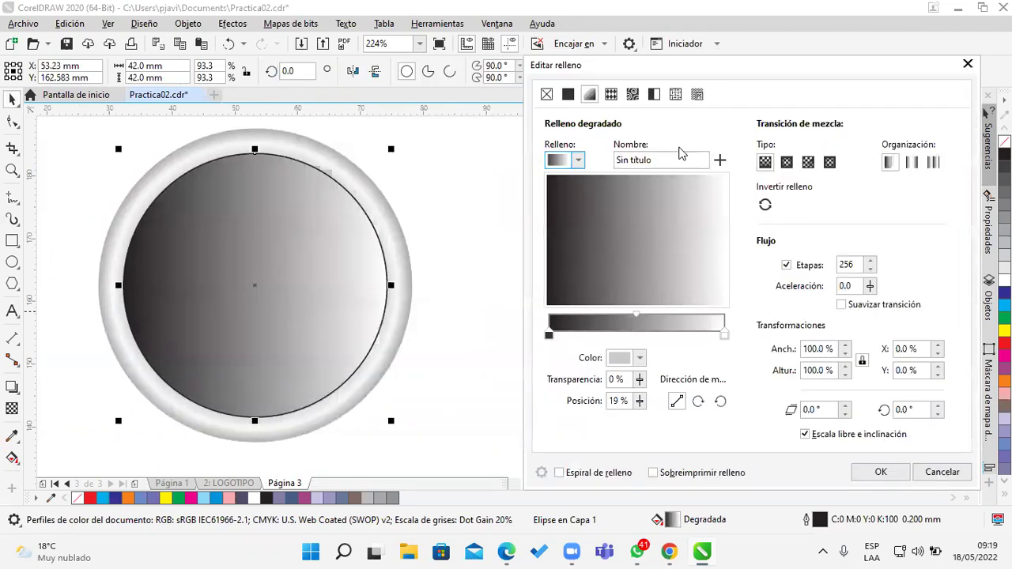
{"action": "left_click", "coordinate": [787, 163]}
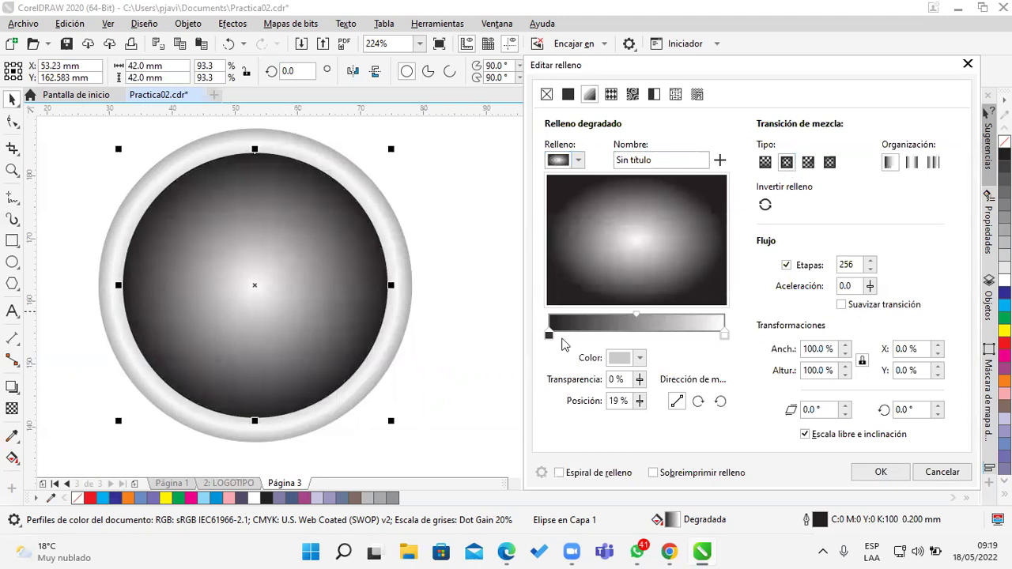
Color the outer stop of the inner circle's gradient yellow with CMYK 3, 0, 67, 0
{"action": "left_click", "coordinate": [550, 336]}
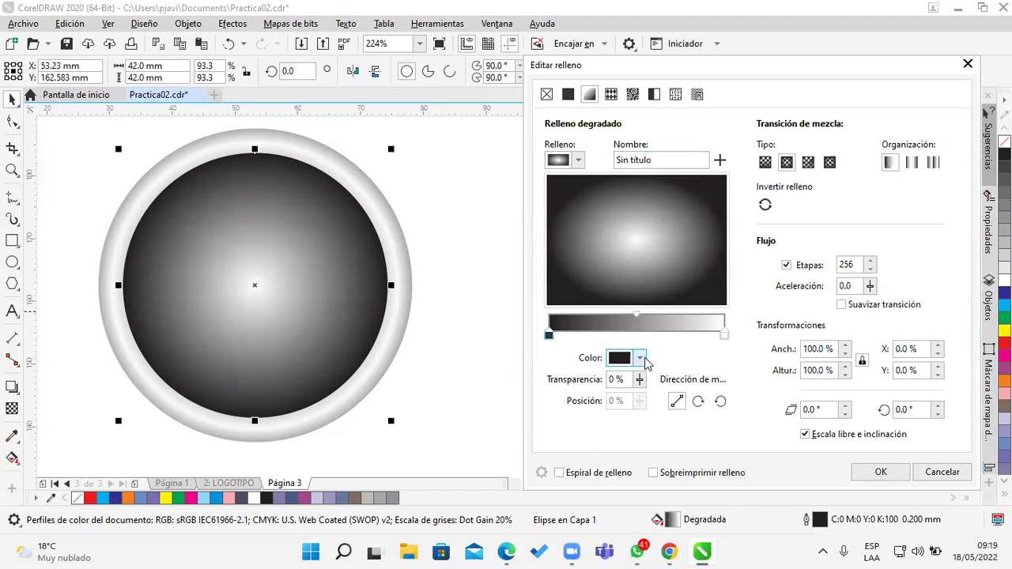
{"action": "left_click", "coordinate": [639, 357]}
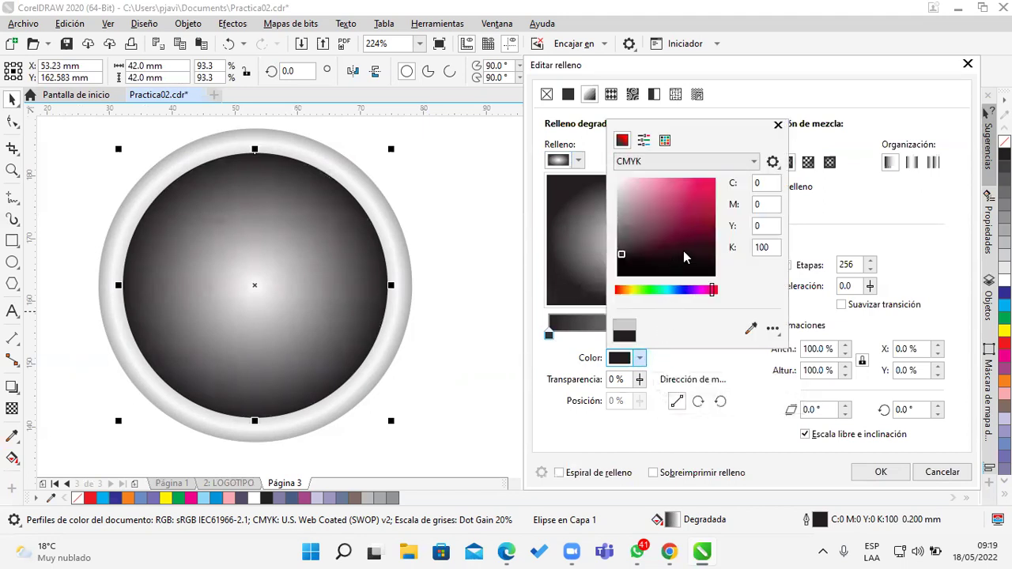
{"action": "left_click_drag", "start_coordinate": [647, 290], "coordinate": [633, 290]}
{"action": "mouse_move", "coordinate": [656, 189]}
{"action": "left_mouse_down"}
{"action": "mouse_move", "coordinate": [646, 176]}
{"action": "mouse_move", "coordinate": [656, 185]}
{"action": "mouse_move", "coordinate": [672, 177]}
{"action": "left_mouse_up"}
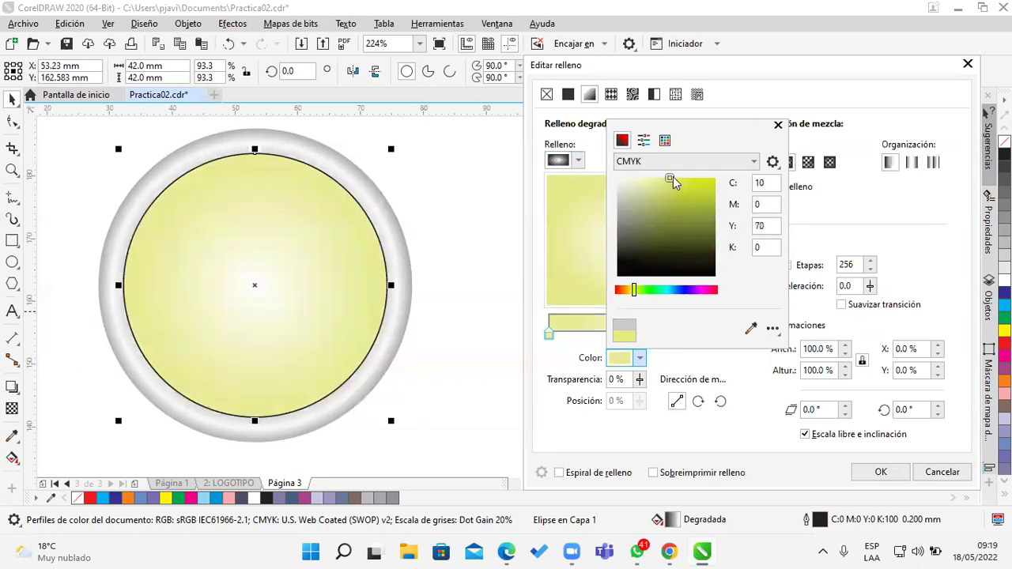
{"action": "left_click", "coordinate": [632, 289]}
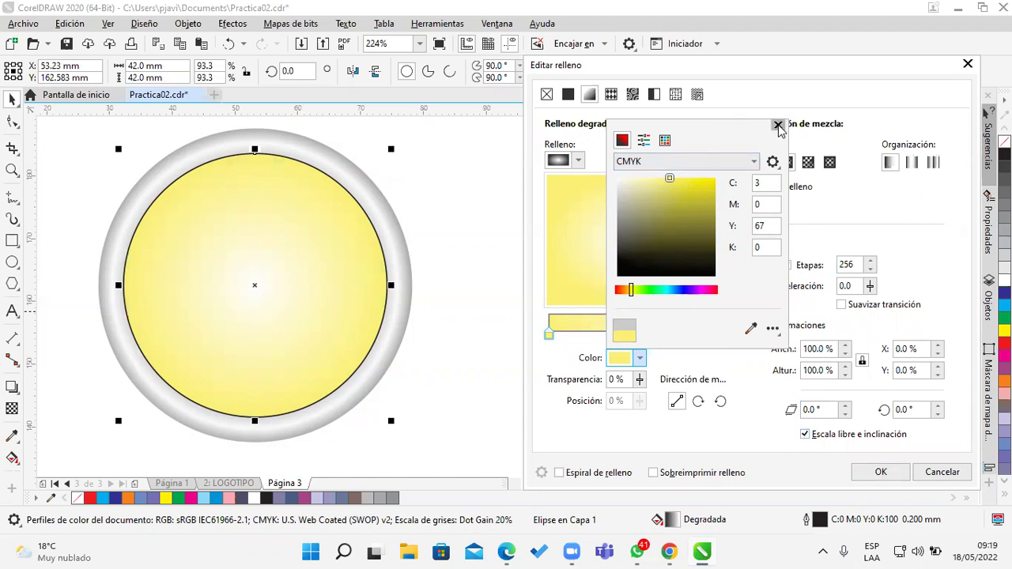
{"action": "left_click", "coordinate": [870, 204]}
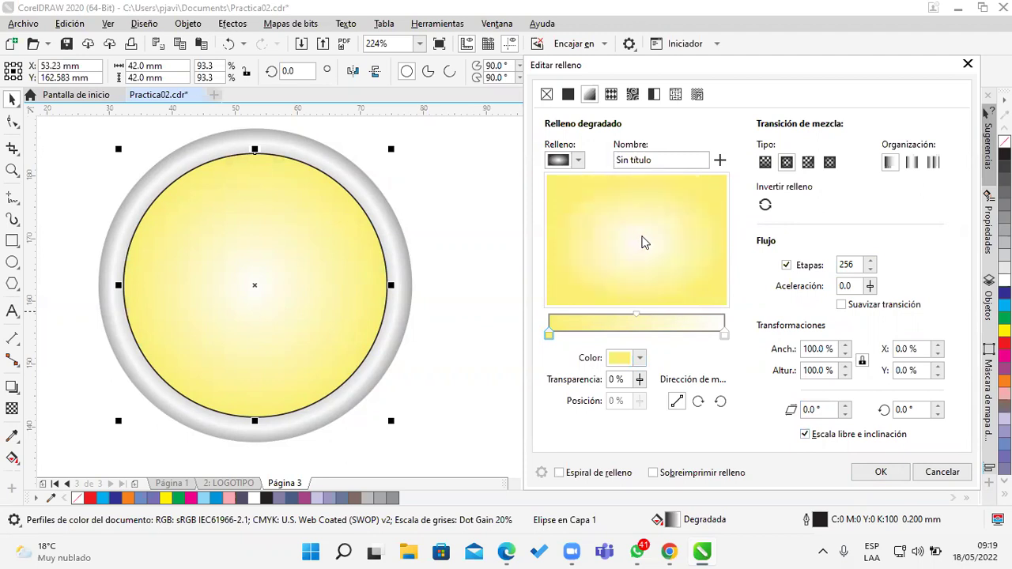
Shift the center of the yellow gradient slightly upward to a Y offset of 4 %
{"action": "left_click_drag", "start_coordinate": [637, 236], "coordinate": [641, 233]}
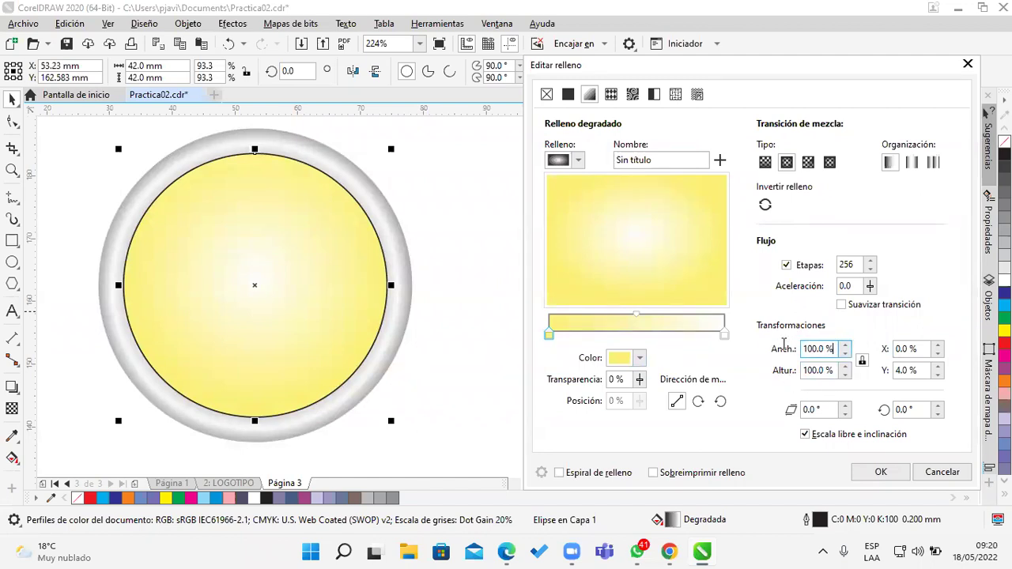
{"action": "left_click_drag", "start_coordinate": [835, 370], "coordinate": [802, 370]}
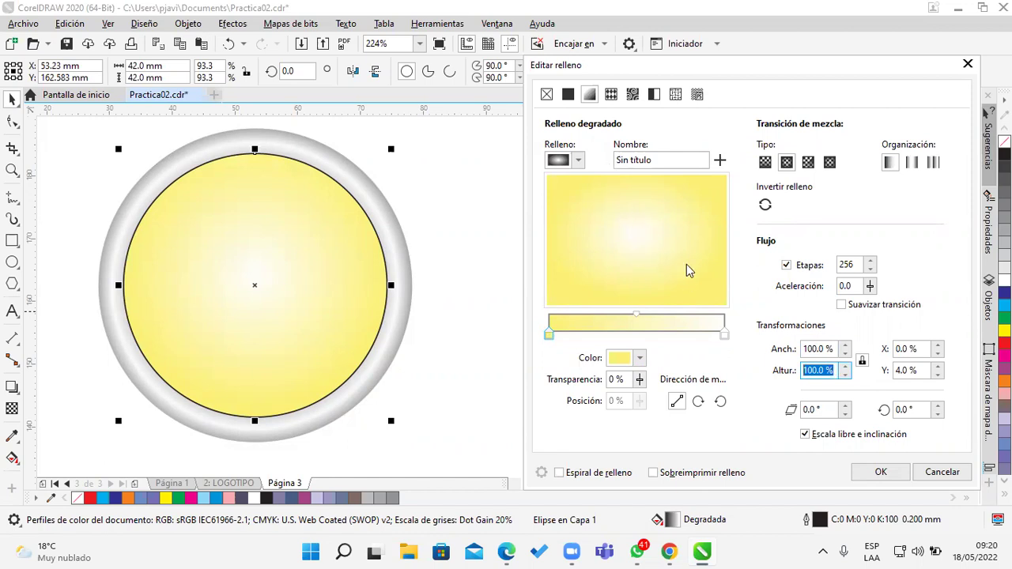
{"action": "left_click", "coordinate": [903, 370]}
{"action": "left_click", "coordinate": [903, 370]}
{"action": "double_click", "coordinate": [904, 370]}
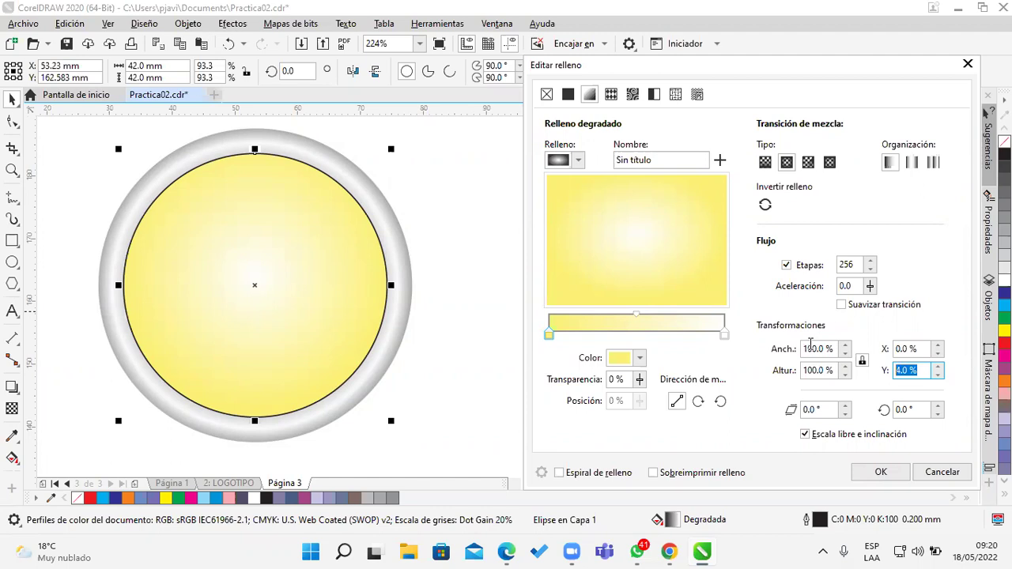
Set the yellow gradient's width and height to 150 %
{"action": "left_click_drag", "start_coordinate": [823, 354], "coordinate": [779, 354]}
{"action": "type", "text": "150"}
{"action": "left_click", "coordinate": [819, 372]}
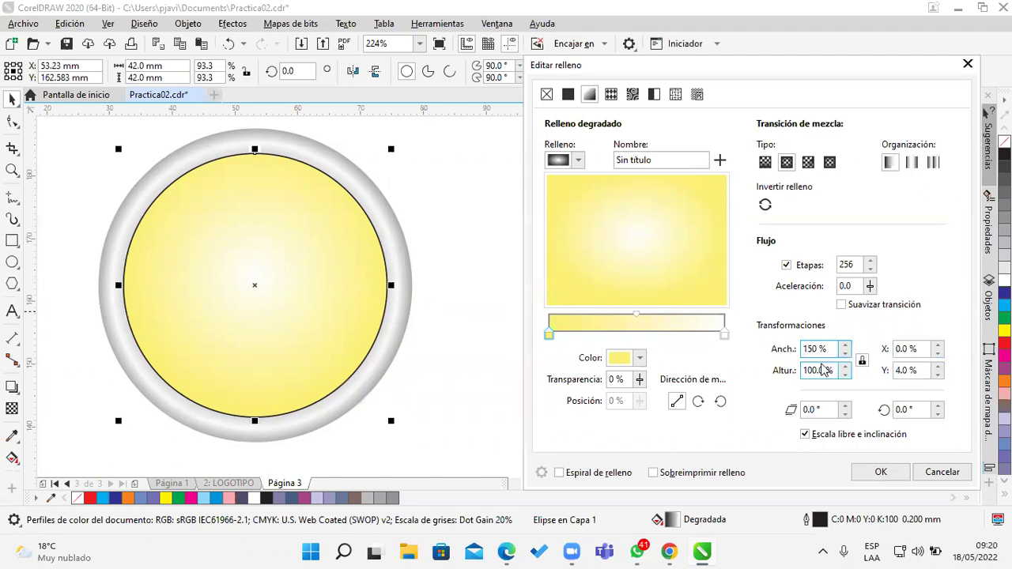
{"action": "left_click_drag", "start_coordinate": [804, 370], "coordinate": [832, 364]}
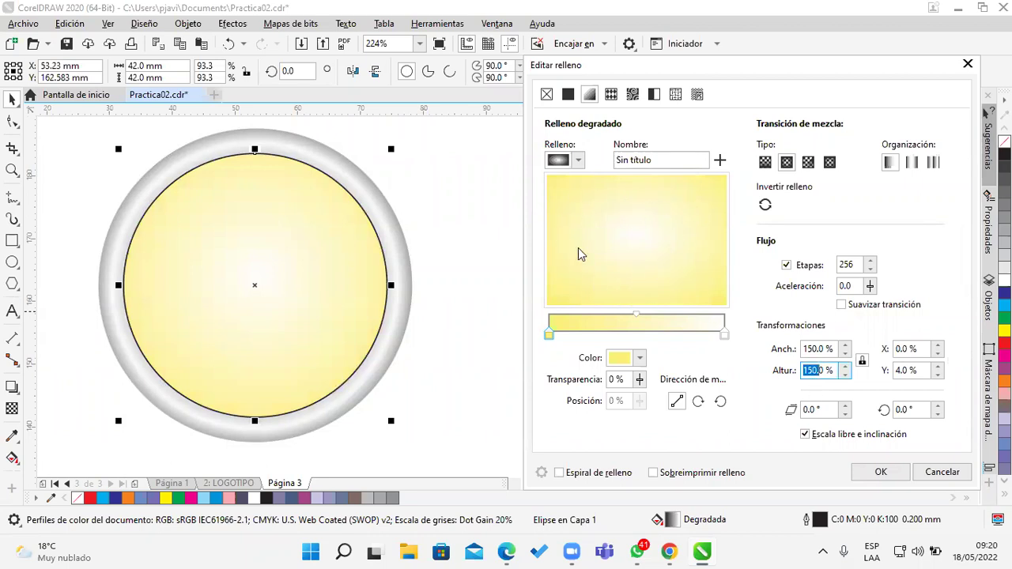
Set the yellow gradient's width and height to 80 %
{"action": "left_click_drag", "start_coordinate": [832, 349], "coordinate": [803, 348]}
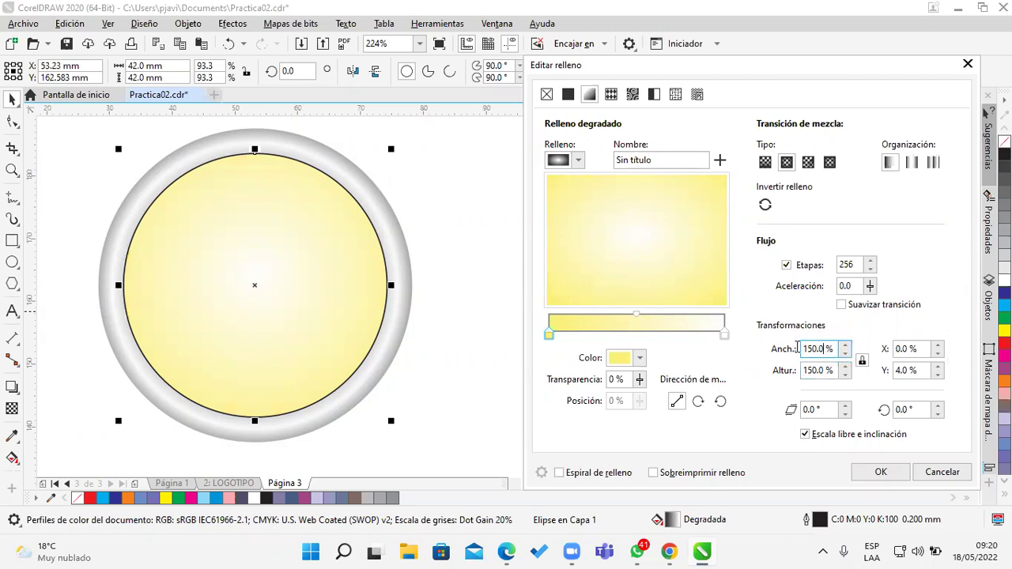
{"action": "type", "text": "80"}
{"action": "left_click", "coordinate": [817, 376]}
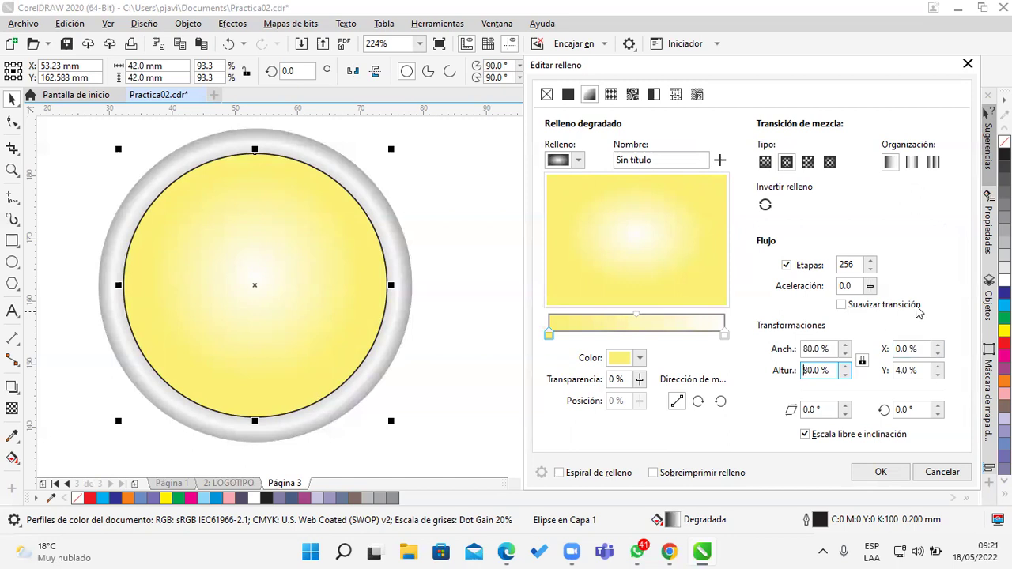
Shift the yellow gradient's bright center to an X offset of 15 % and a Y offset of 13 %, and apply the fill
{"action": "left_click", "coordinate": [911, 350]}
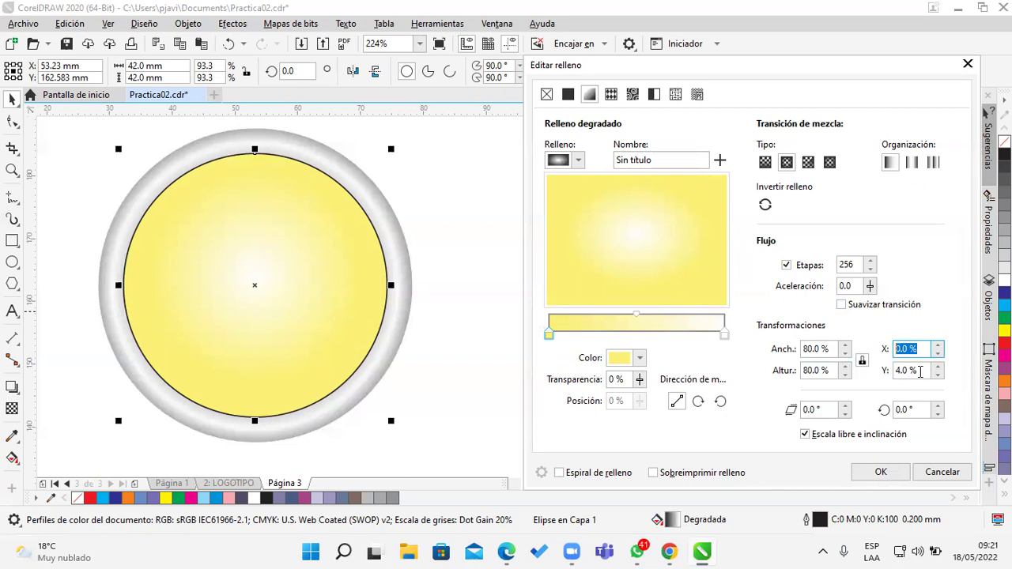
{"action": "left_click", "coordinate": [919, 371]}
{"action": "left_click", "coordinate": [627, 253]}
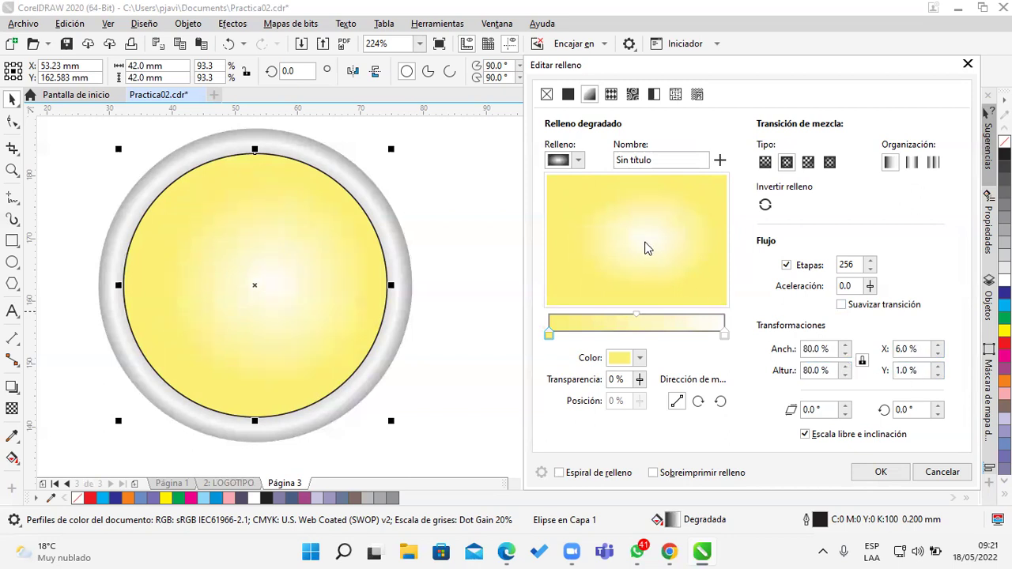
{"action": "left_click_drag", "start_coordinate": [661, 235], "coordinate": [669, 227]}
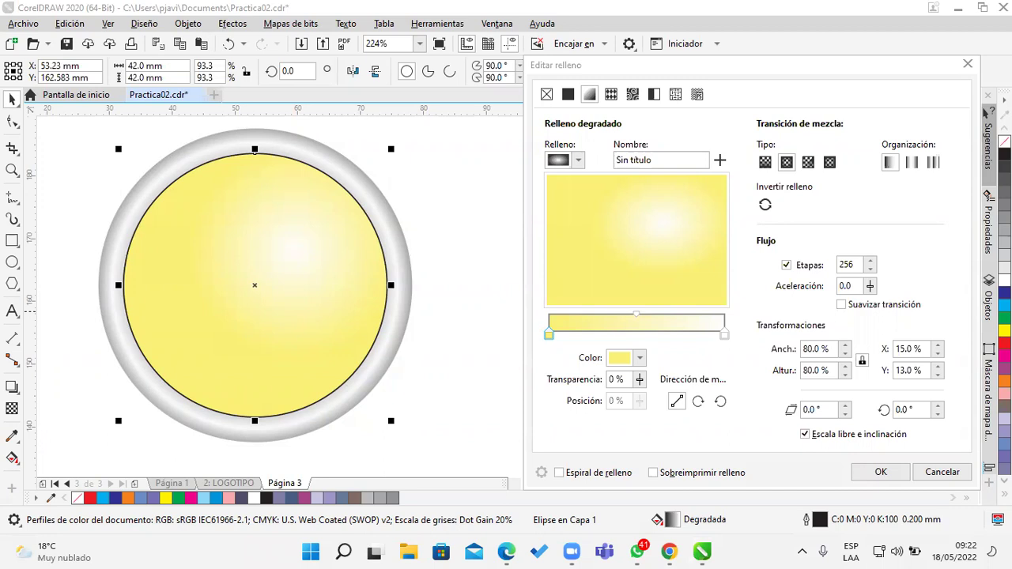
{"action": "left_click", "coordinate": [881, 474]}
Remove the outline from the yellow inner circle and deselect it
{"action": "left_click", "coordinate": [386, 282]}
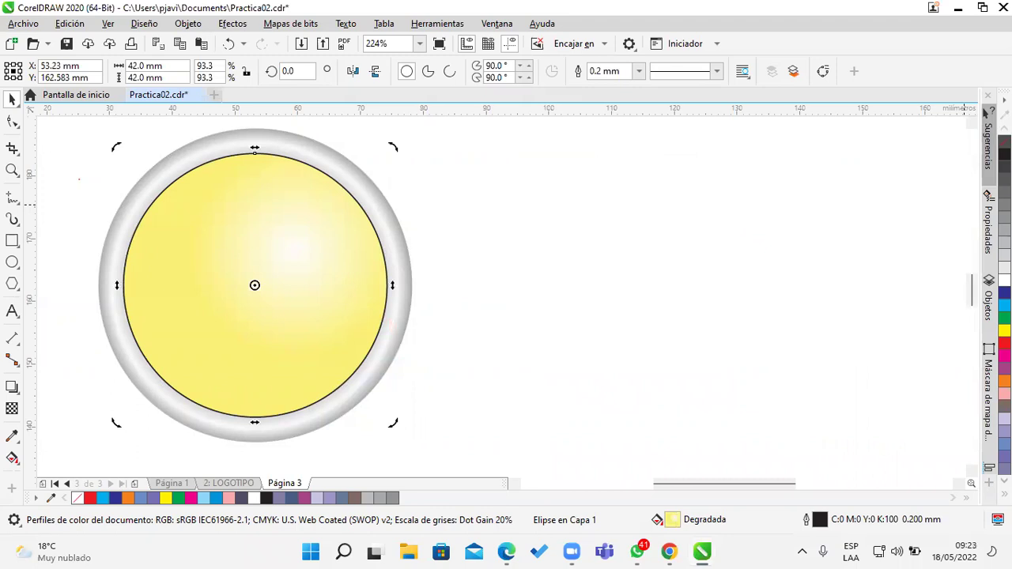
{"action": "right_click", "coordinate": [1003, 142]}
{"action": "left_click", "coordinate": [759, 242]}
{"action": "left_click_drag", "start_coordinate": [610, 246], "coordinate": [662, 256]}
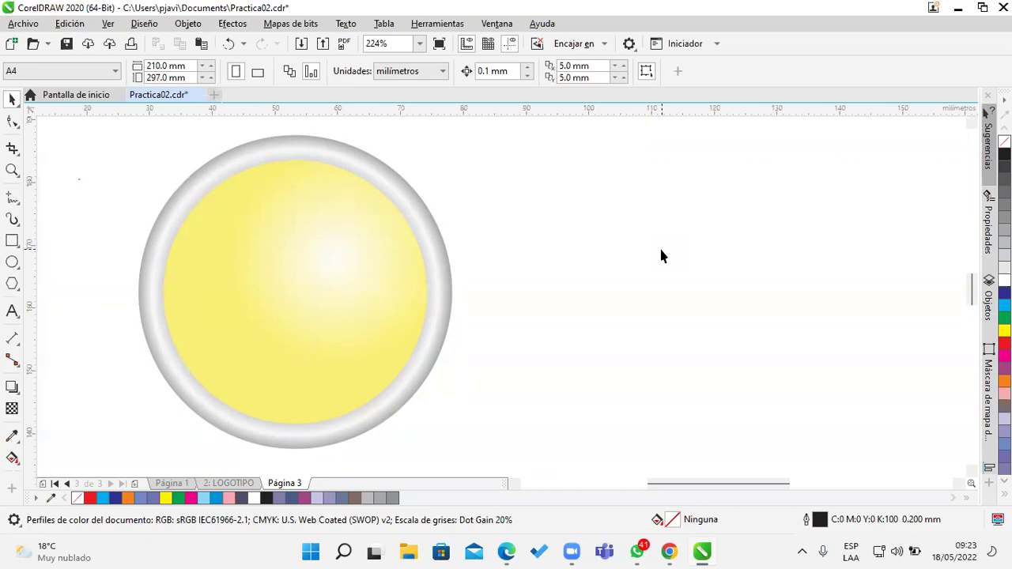
Draw a polygon about 18.6 mm wide to the right of the badge and set its number of sides to 3
{"action": "left_click", "coordinate": [16, 293]}
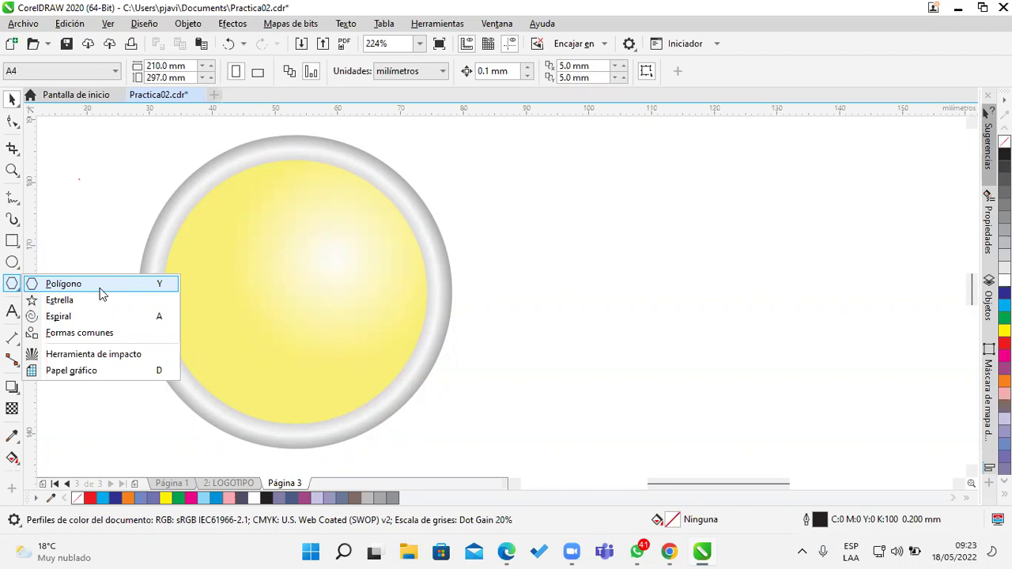
{"action": "left_click", "coordinate": [101, 286]}
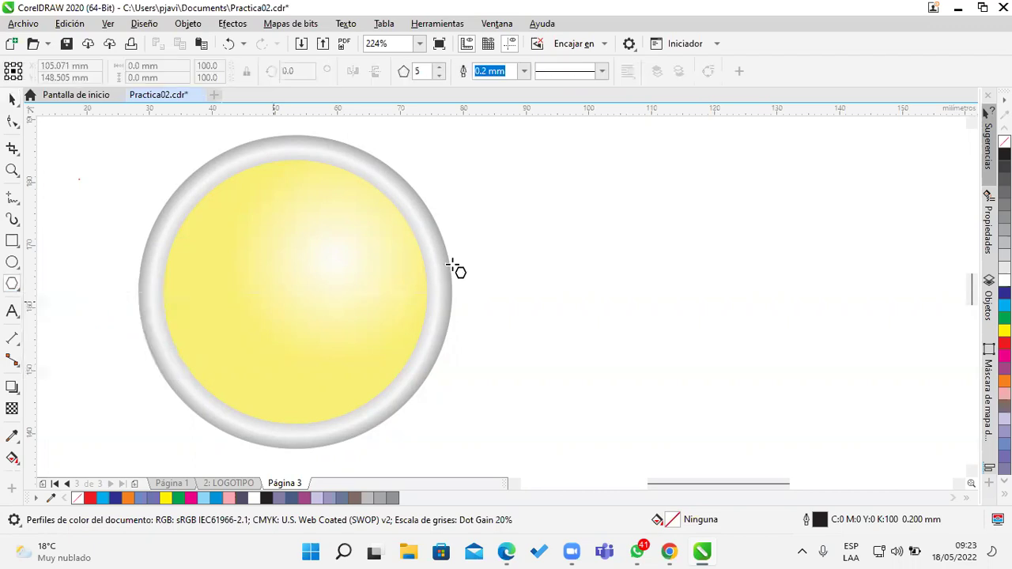
{"action": "left_click_drag", "start_coordinate": [583, 171], "coordinate": [677, 283]}
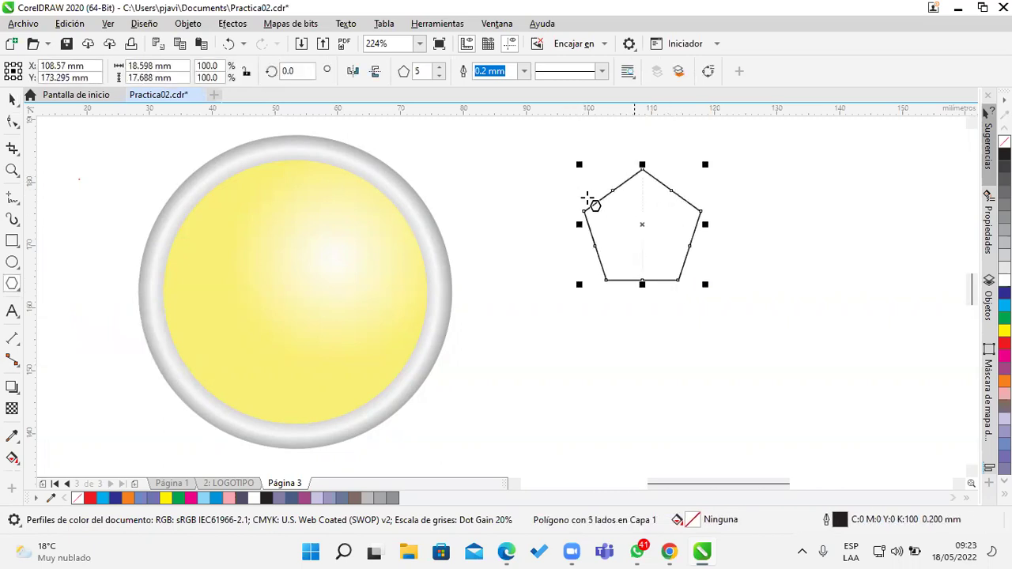
{"action": "double_click", "coordinate": [418, 71]}
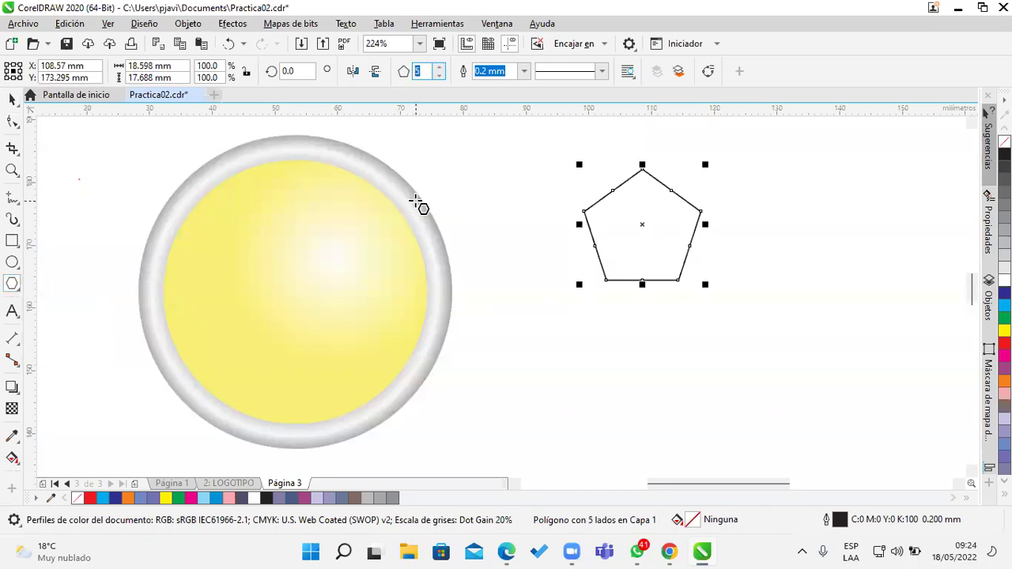
{"action": "type", "text": "3"}
{"action": "key", "text": "Return"}
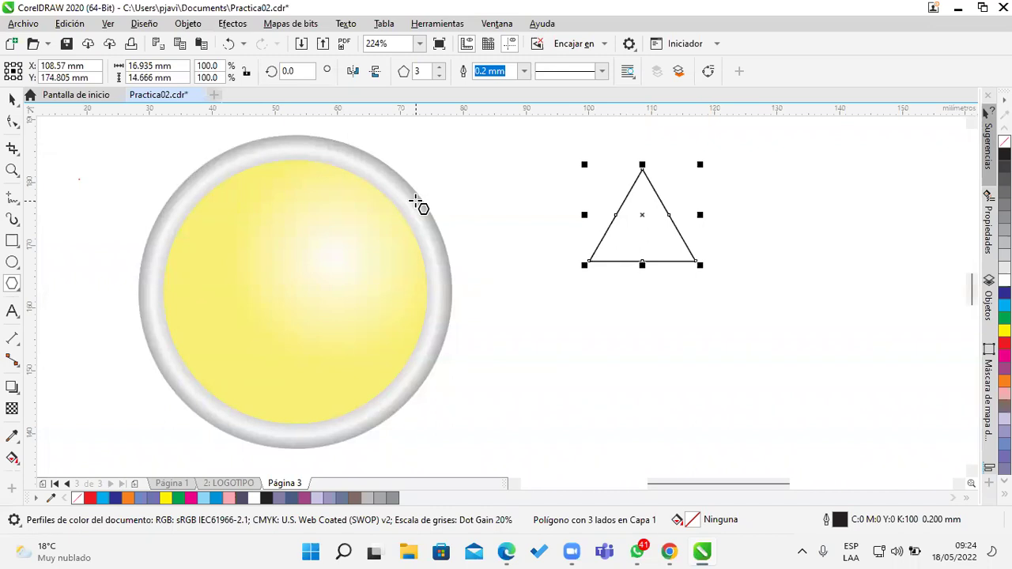
Scale the triangle down proportionally to about 5.2 × 4.5 mm
{"action": "left_click", "coordinate": [12, 98]}
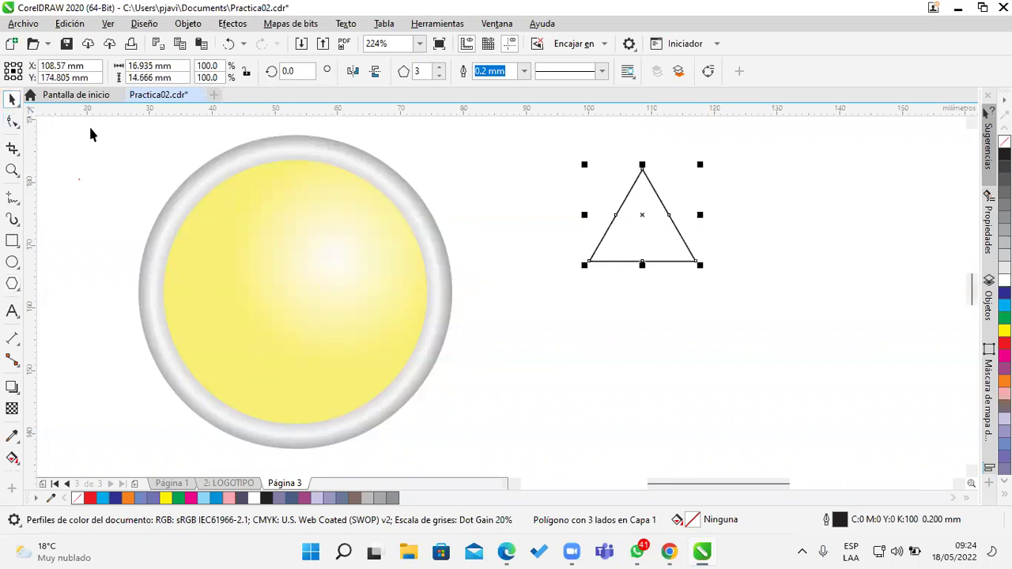
{"action": "left_click_drag", "start_coordinate": [700, 265], "coordinate": [530, 197]}
{"action": "left_click", "coordinate": [700, 253]}
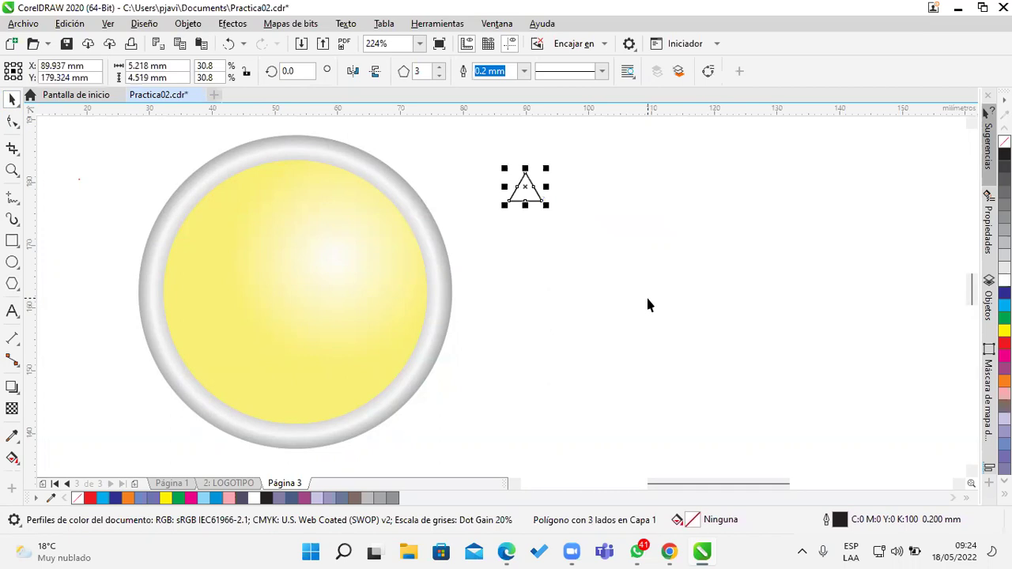
{"action": "scroll", "coordinate": [472, 173], "scroll_direction": "up", "scroll_amount": 2}
{"action": "scroll", "coordinate": [466, 166], "scroll_direction": "down", "scroll_amount": 2}
{"action": "scroll", "coordinate": [472, 166], "scroll_direction": "up", "scroll_amount": 2}
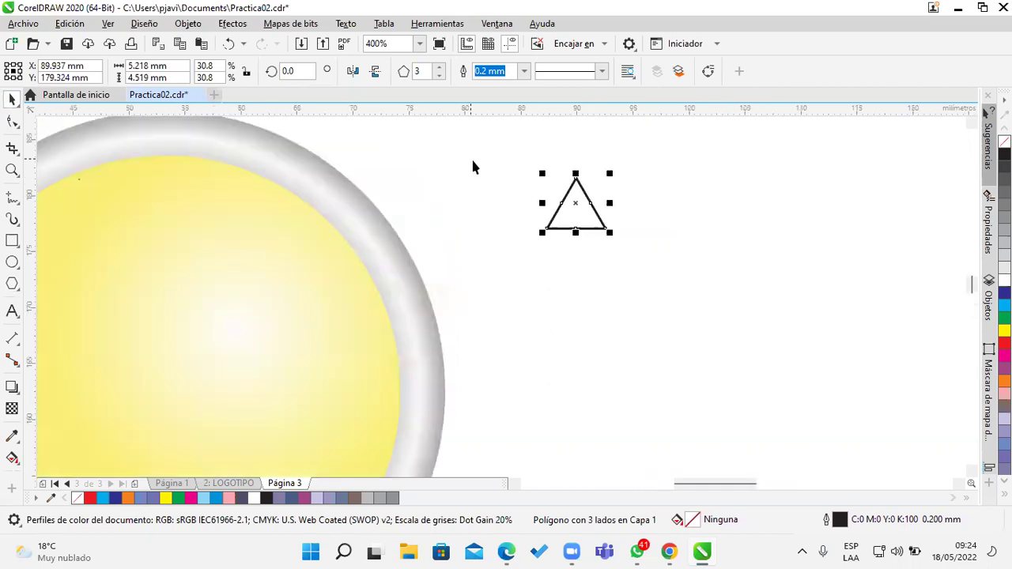
{"action": "scroll", "coordinate": [473, 167], "scroll_direction": "down", "scroll_amount": 2}
Move the small triangle farther right of the badge, to about X 107.6 mm, Y 175.9 mm
{"action": "left_click", "coordinate": [585, 242]}
{"action": "left_click", "coordinate": [529, 196]}
{"action": "left_click_drag", "start_coordinate": [531, 190], "coordinate": [634, 203]}
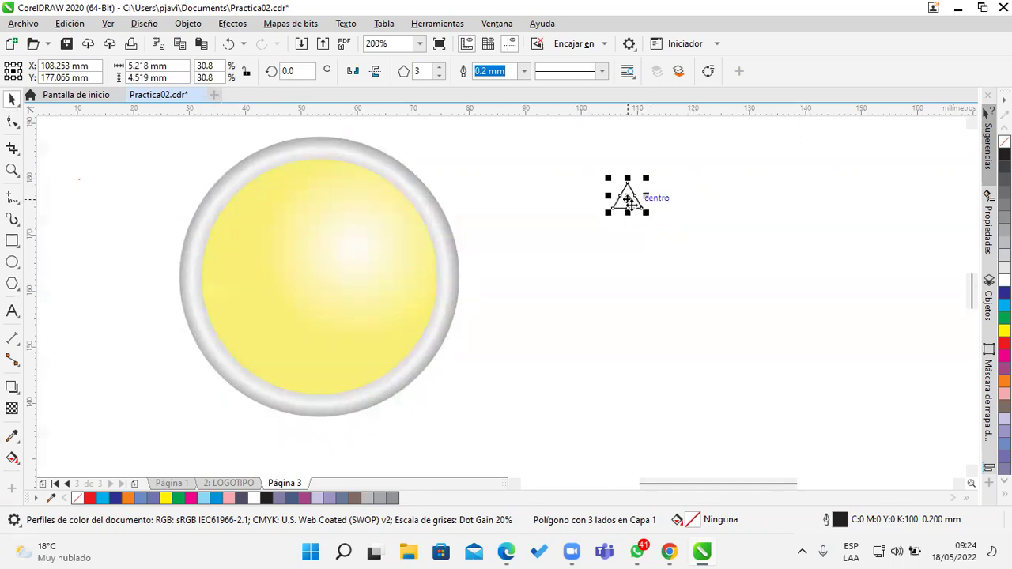
{"action": "left_click_drag", "start_coordinate": [616, 212], "coordinate": [608, 207]}
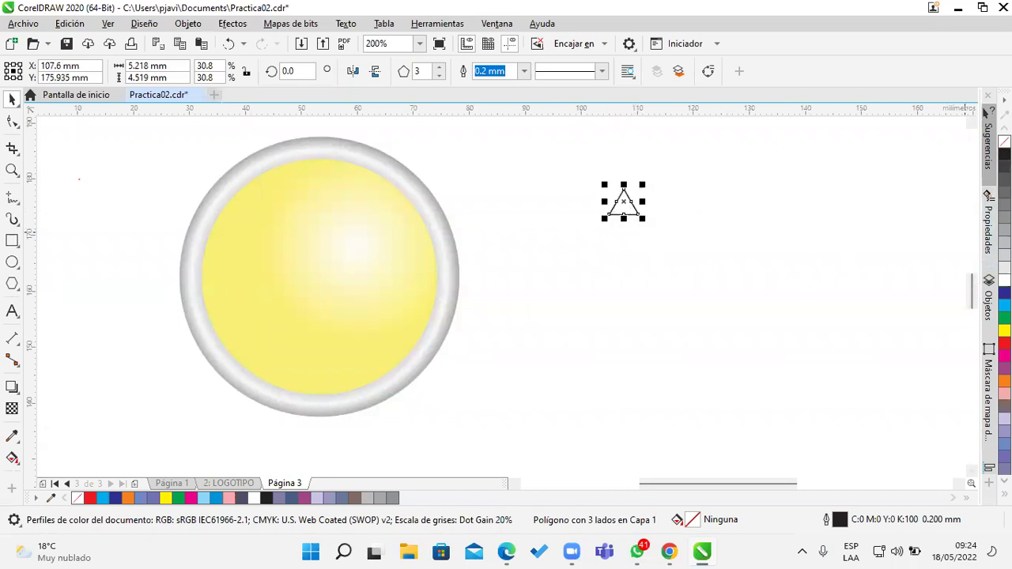
Fill the triangle with red (CMYK 0, 100, 100, 0) and remove its outline
{"action": "left_click", "coordinate": [1004, 330]}
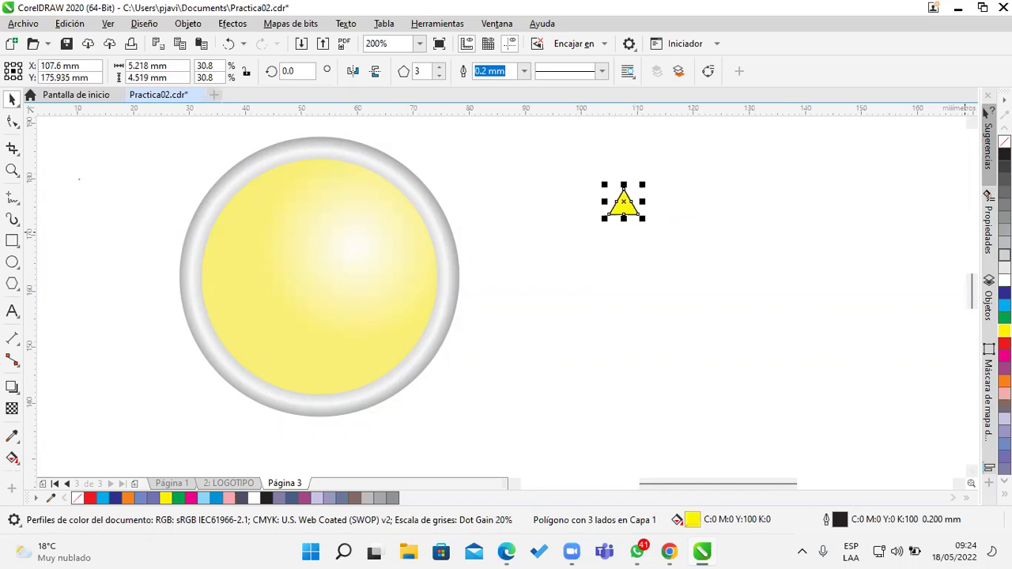
{"action": "left_click", "coordinate": [1004, 343]}
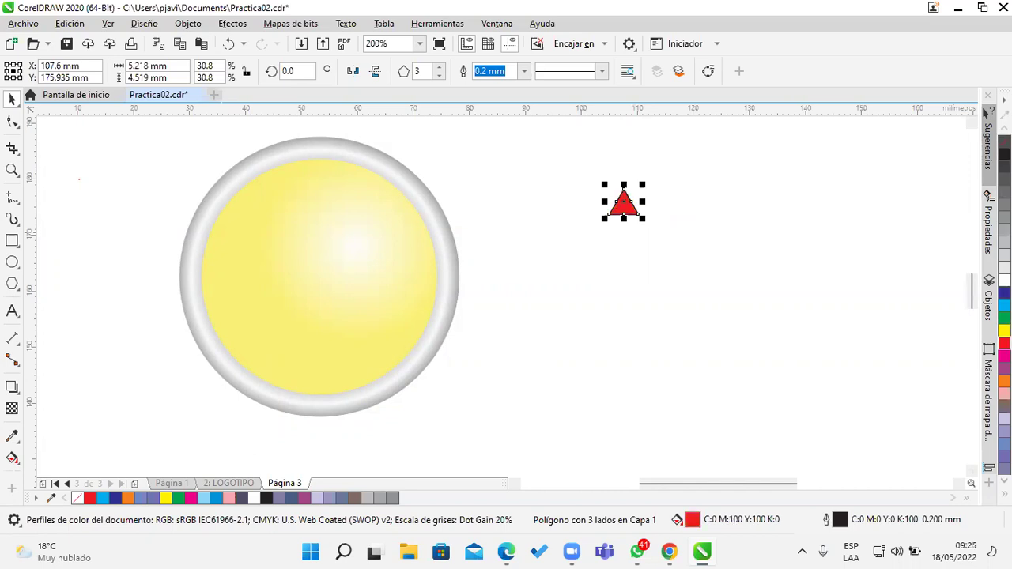
{"action": "left_click", "coordinate": [956, 151]}
Move the red triangle into the upper part of the yellow circle, centered horizontally using the alignment guides
{"action": "left_click_drag", "start_coordinate": [620, 211], "coordinate": [348, 212]}
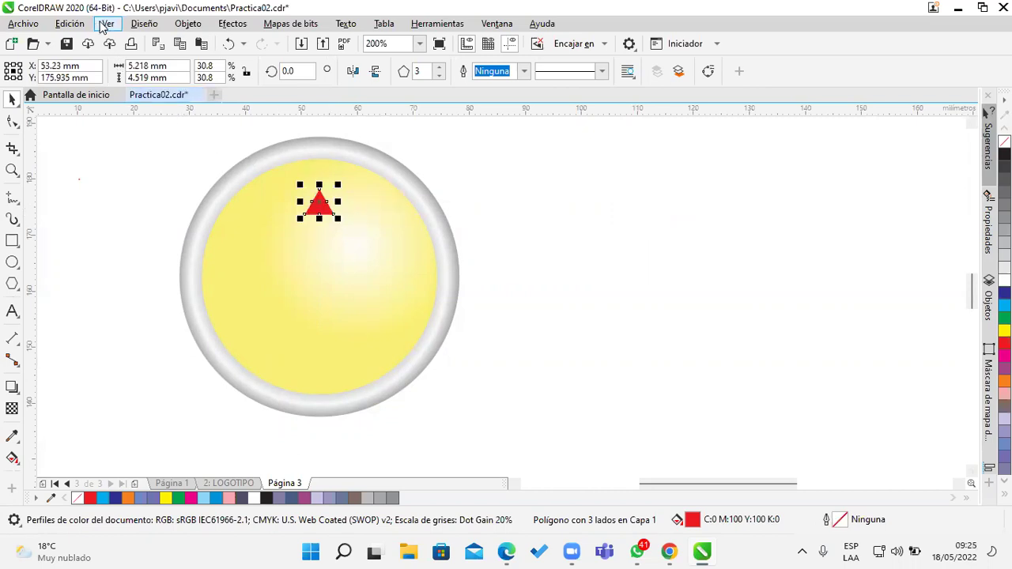
{"action": "left_click", "coordinate": [109, 25]}
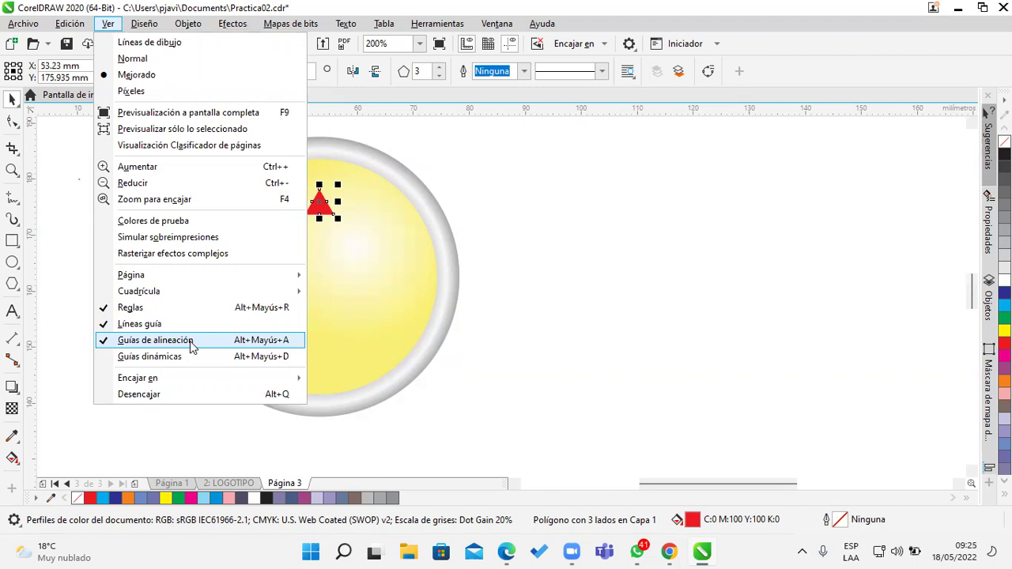
{"action": "left_click", "coordinate": [571, 286]}
{"action": "left_click", "coordinate": [573, 270]}
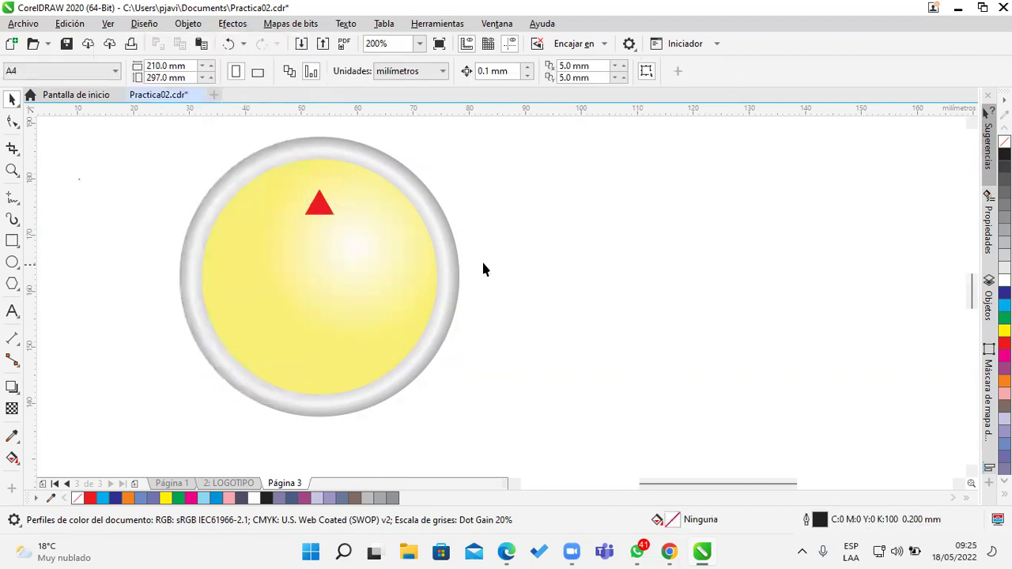
{"action": "mouse_move", "coordinate": [326, 210]}
{"action": "left_mouse_down"}
{"action": "mouse_move", "coordinate": [564, 230]}
{"action": "mouse_move", "coordinate": [722, 196]}
{"action": "mouse_move", "coordinate": [587, 208]}
{"action": "mouse_move", "coordinate": [517, 269]}
{"action": "mouse_move", "coordinate": [569, 228]}
{"action": "mouse_move", "coordinate": [339, 221]}
{"action": "mouse_move", "coordinate": [325, 230]}
{"action": "mouse_move", "coordinate": [327, 213]}
{"action": "left_mouse_up"}
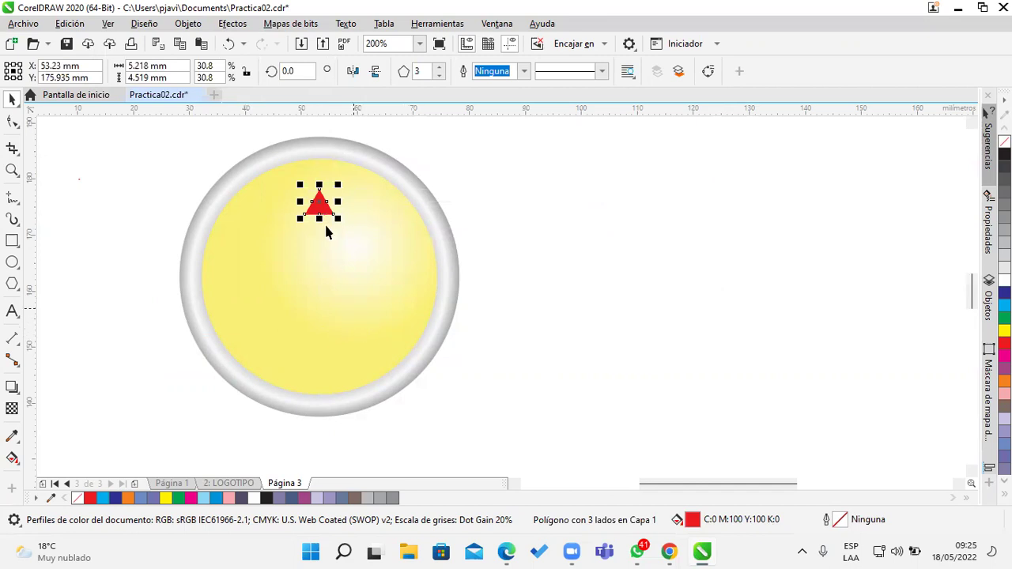
Move the red triangle out of the badge to empty space on its right, at about X 96.2 mm, Y 173.7 mm
{"action": "left_click_drag", "start_coordinate": [325, 212], "coordinate": [657, 211]}
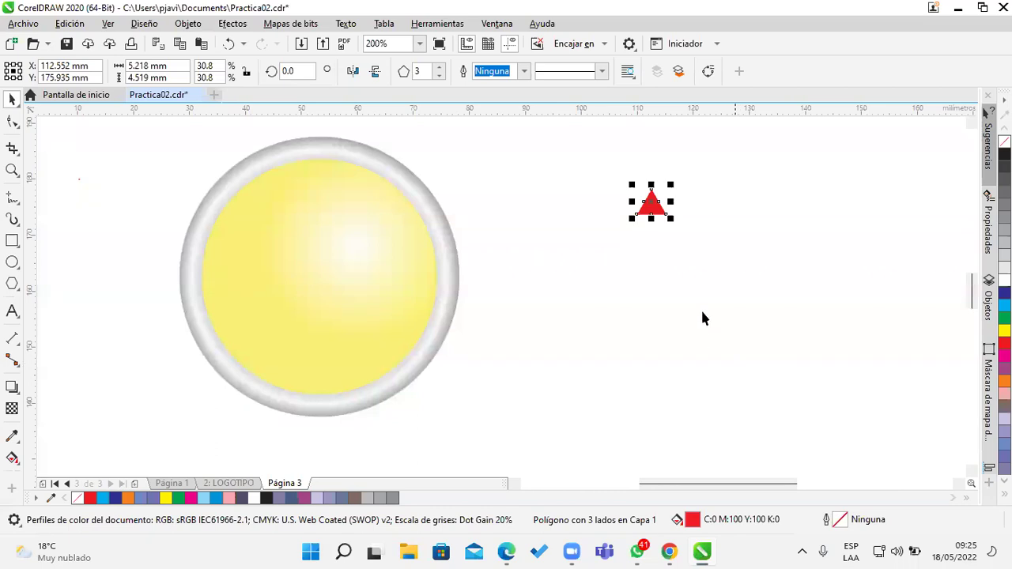
{"action": "left_click", "coordinate": [669, 219]}
{"action": "left_click_drag", "start_coordinate": [660, 209], "coordinate": [569, 221]}
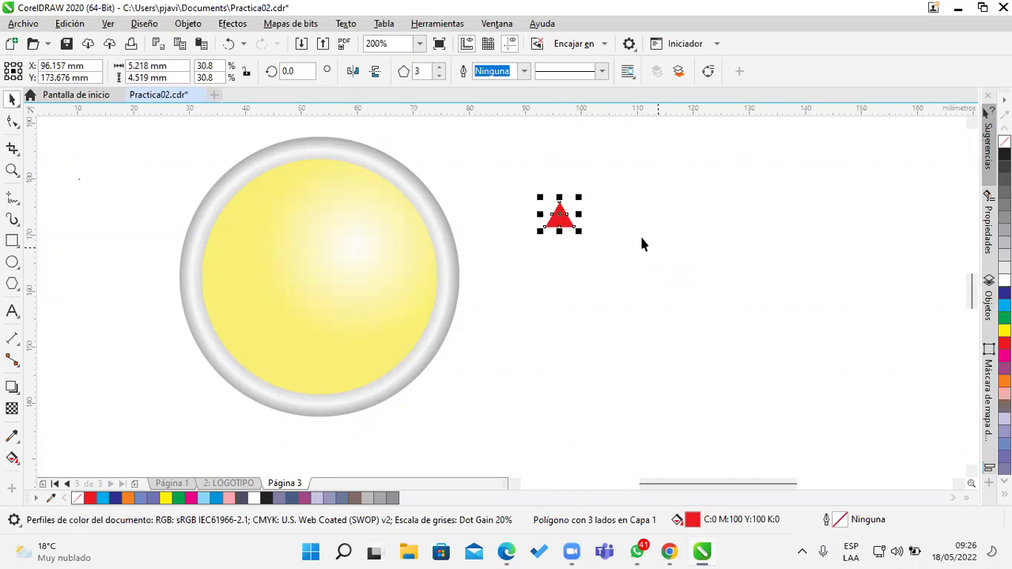
{"action": "left_click", "coordinate": [616, 237]}
Duplicate the red triangle three times, scattering the copies to the right of the badge
{"action": "left_click_drag", "start_coordinate": [564, 226], "coordinate": [665, 289]}
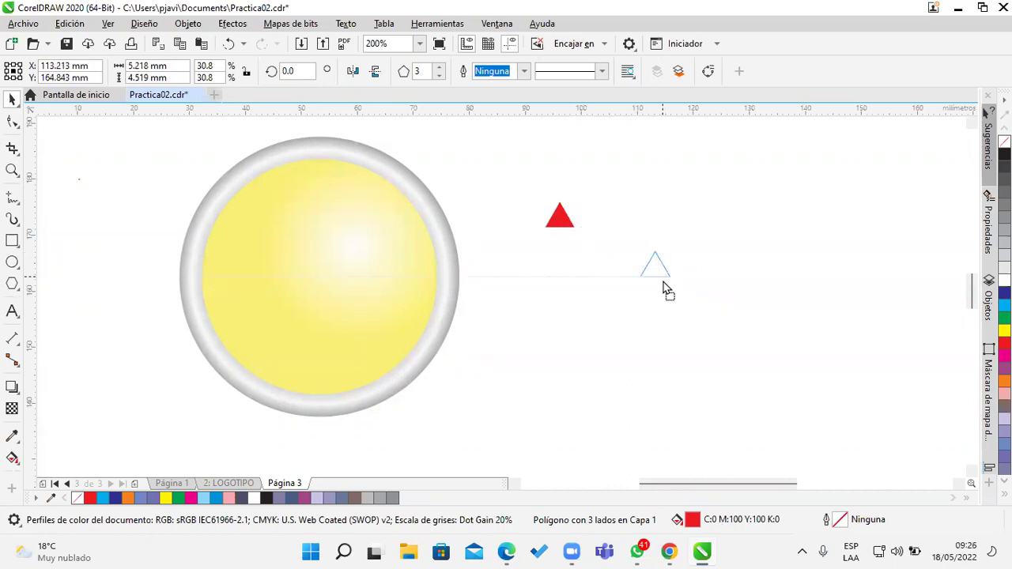
{"action": "left_click_drag", "start_coordinate": [664, 282], "coordinate": [663, 283]}
{"action": "right_click", "coordinate": [663, 282]}
{"action": "left_click_drag", "start_coordinate": [664, 282], "coordinate": [573, 416]}
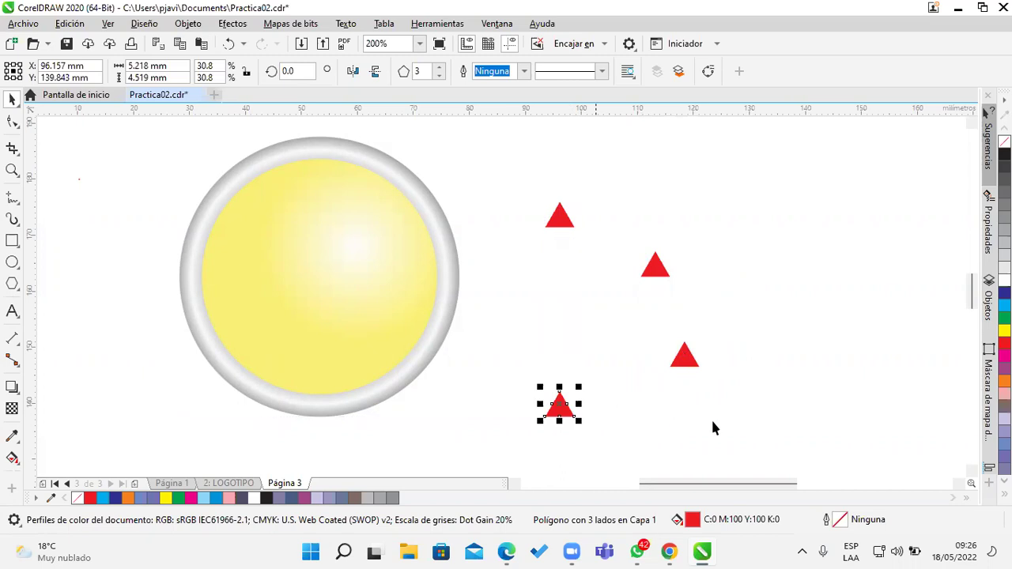
Arrange the four red triangles into a loose vertical column to the right of the badge
{"action": "left_click_drag", "start_coordinate": [565, 219], "coordinate": [565, 194]}
{"action": "left_click_drag", "start_coordinate": [648, 269], "coordinate": [562, 239]}
{"action": "left_click_drag", "start_coordinate": [686, 360], "coordinate": [579, 285]}
{"action": "left_click_drag", "start_coordinate": [574, 412], "coordinate": [572, 332]}
{"action": "left_click", "coordinate": [654, 296]}
{"action": "left_click_drag", "start_coordinate": [585, 277], "coordinate": [641, 274]}
{"action": "left_click", "coordinate": [666, 273]}
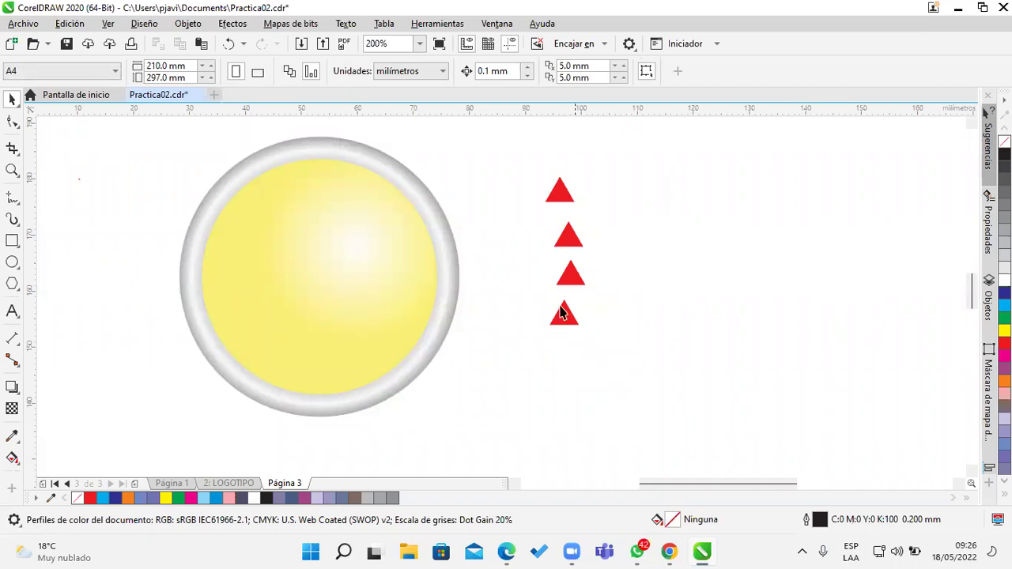
Align the four red triangles on a common vertical axis through their horizontal centers
{"action": "left_click_drag", "start_coordinate": [505, 152], "coordinate": [624, 446]}
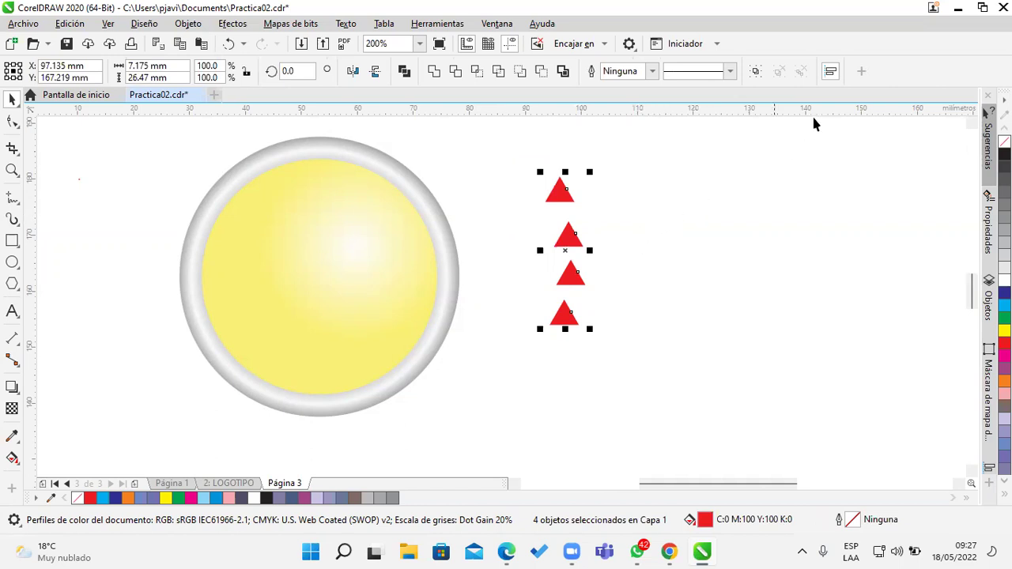
{"action": "left_click", "coordinate": [830, 72]}
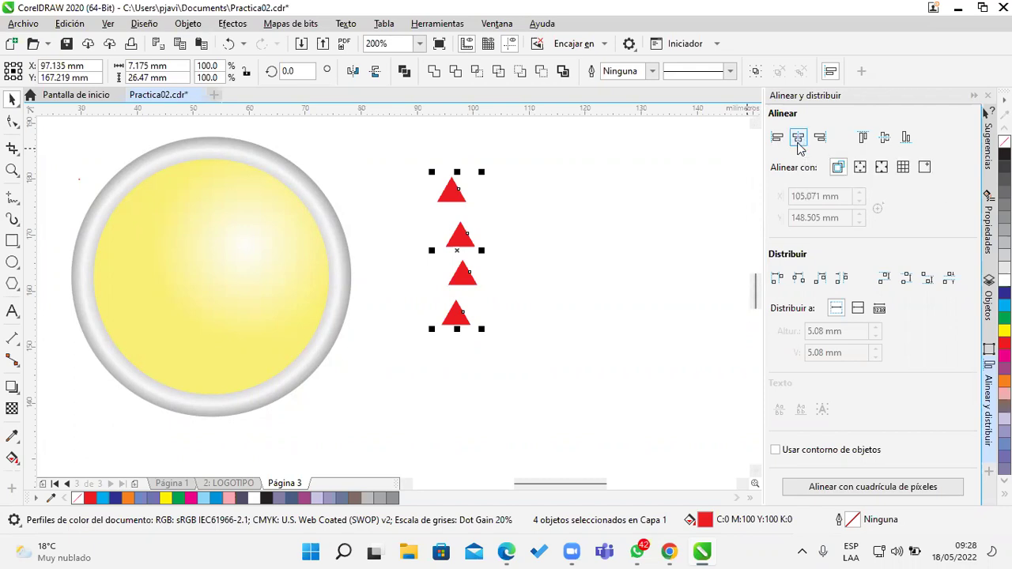
{"action": "left_click", "coordinate": [798, 140]}
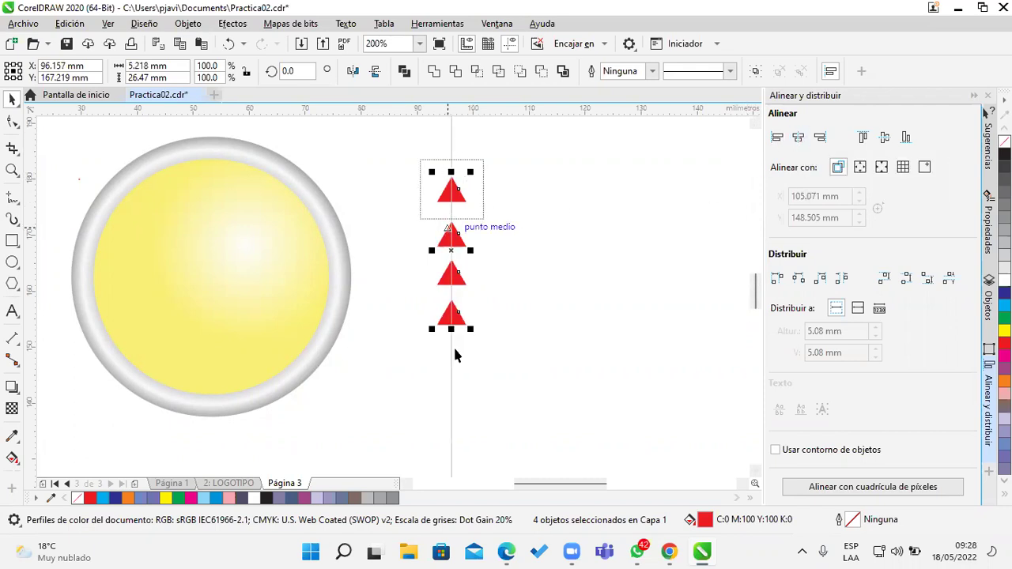
{"action": "left_click", "coordinate": [510, 241]}
Distribute the four red triangles vertically with even spacing between their centers
{"action": "scroll", "coordinate": [507, 241], "scroll_direction": "up", "scroll_amount": 1}
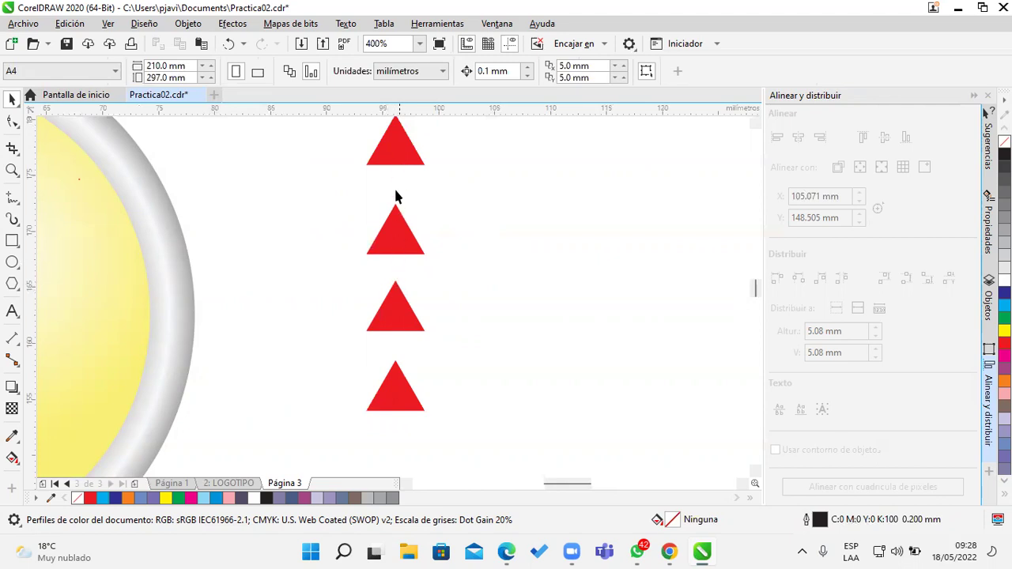
{"action": "scroll", "coordinate": [479, 248], "scroll_direction": "down", "scroll_amount": 2}
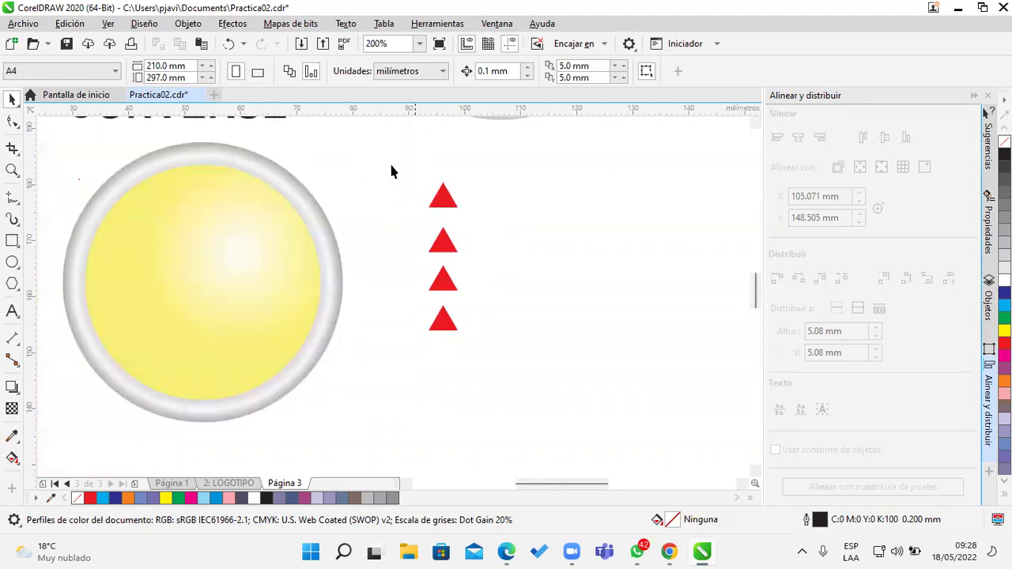
{"action": "left_click_drag", "start_coordinate": [531, 395], "coordinate": [539, 399]}
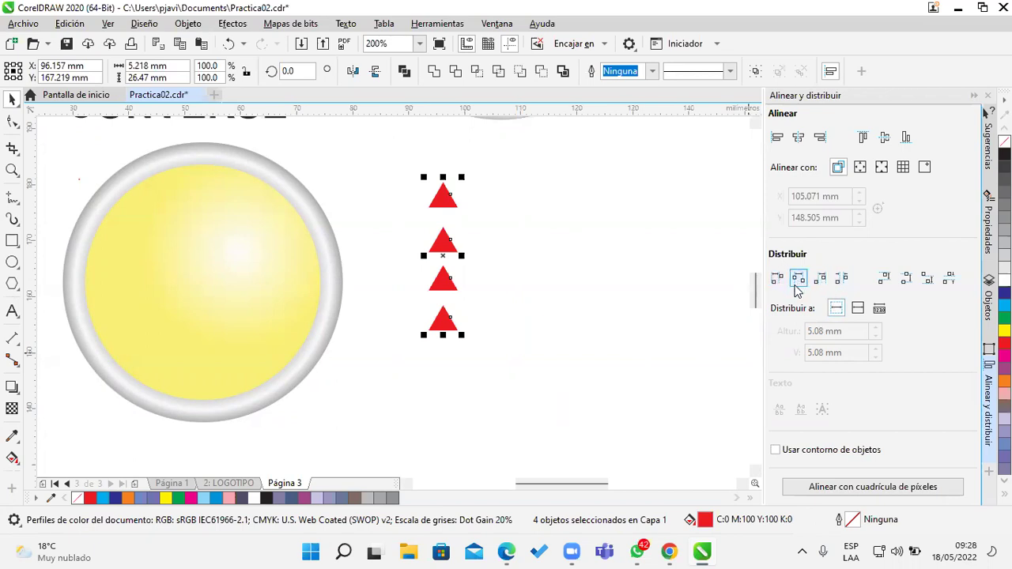
{"action": "left_click", "coordinate": [905, 279]}
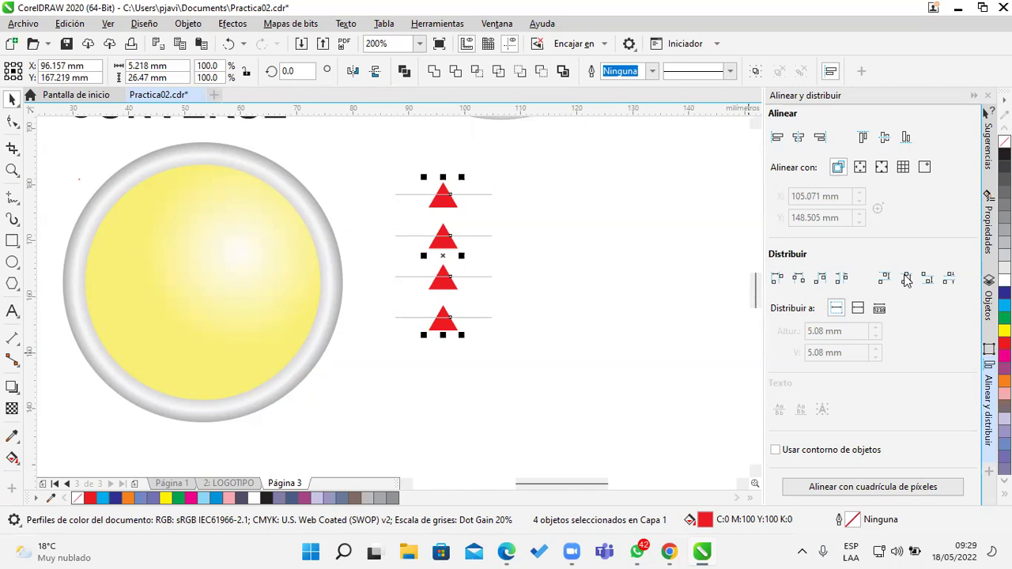
{"action": "left_click", "coordinate": [601, 192]}
Move the uppermost red triangle from the column into the upper part of the badge's yellow circle
{"action": "left_click_drag", "start_coordinate": [530, 226], "coordinate": [658, 239]}
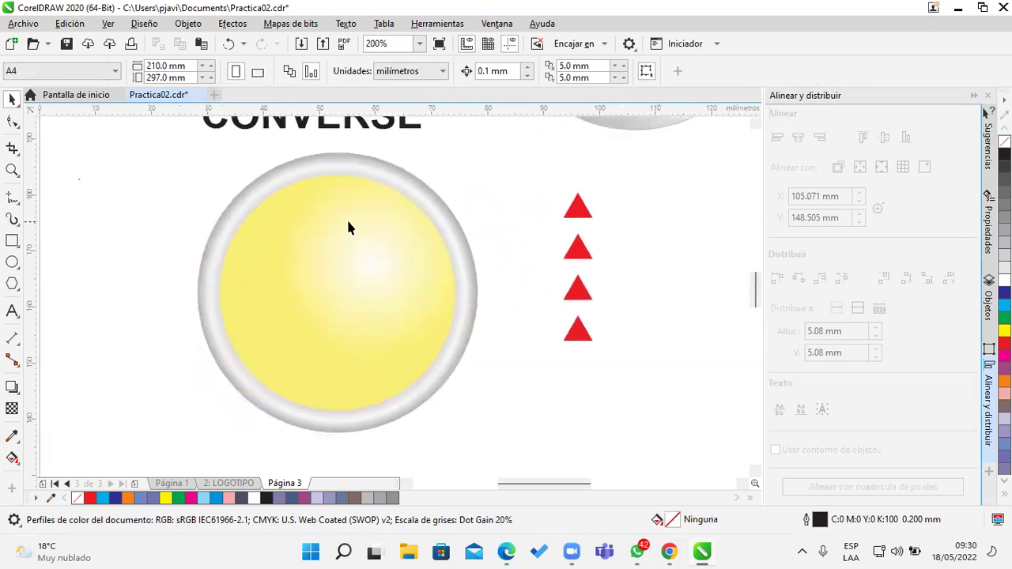
{"action": "left_click", "coordinate": [107, 23]}
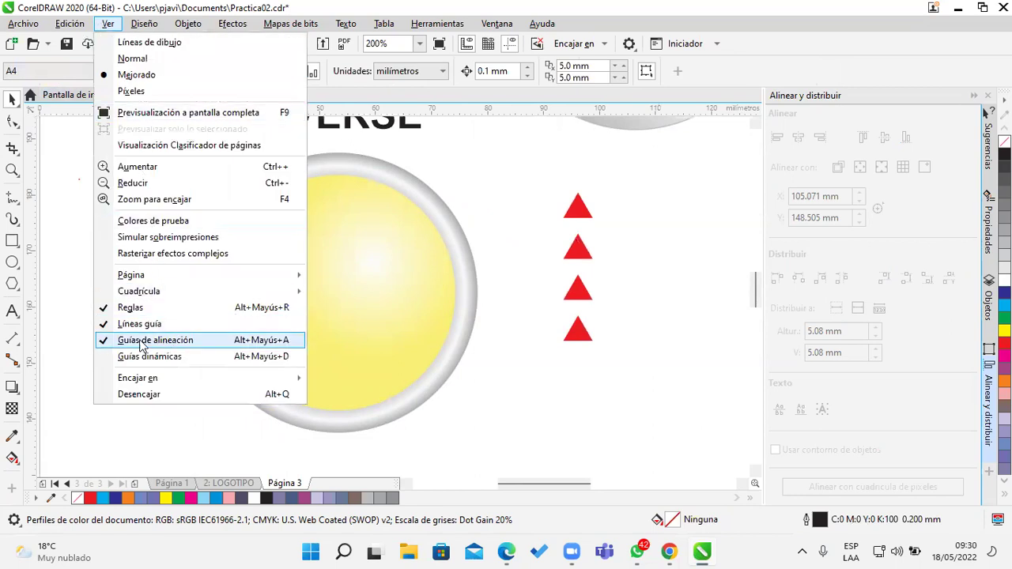
{"action": "left_click", "coordinate": [522, 356]}
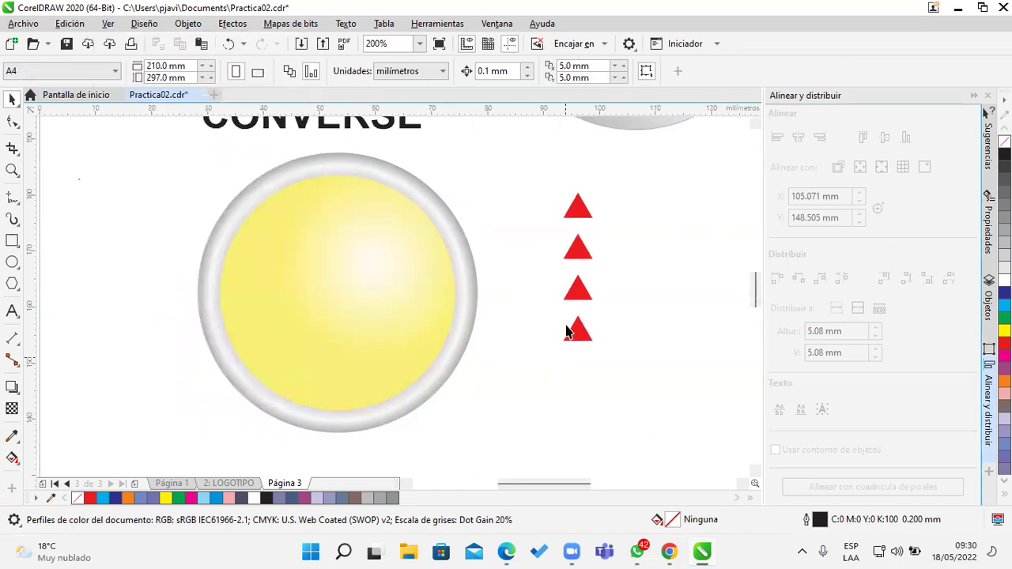
{"action": "left_click", "coordinate": [578, 211]}
{"action": "left_click_drag", "start_coordinate": [503, 227], "coordinate": [334, 208]}
{"action": "left_click", "coordinate": [537, 209]}
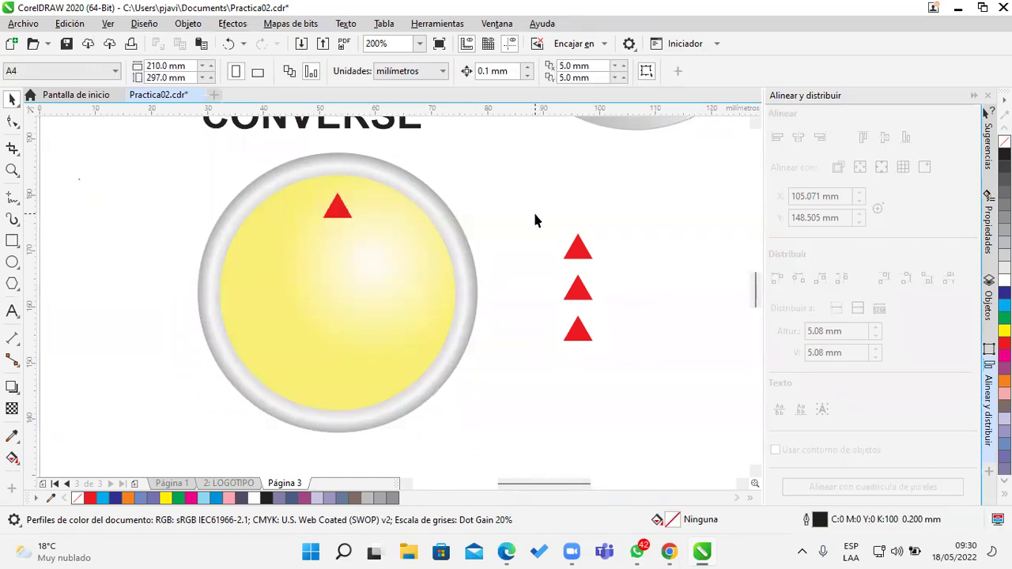
Align the red triangle and both badge circles on their horizontal centers
{"action": "left_click_drag", "start_coordinate": [171, 143], "coordinate": [510, 457]}
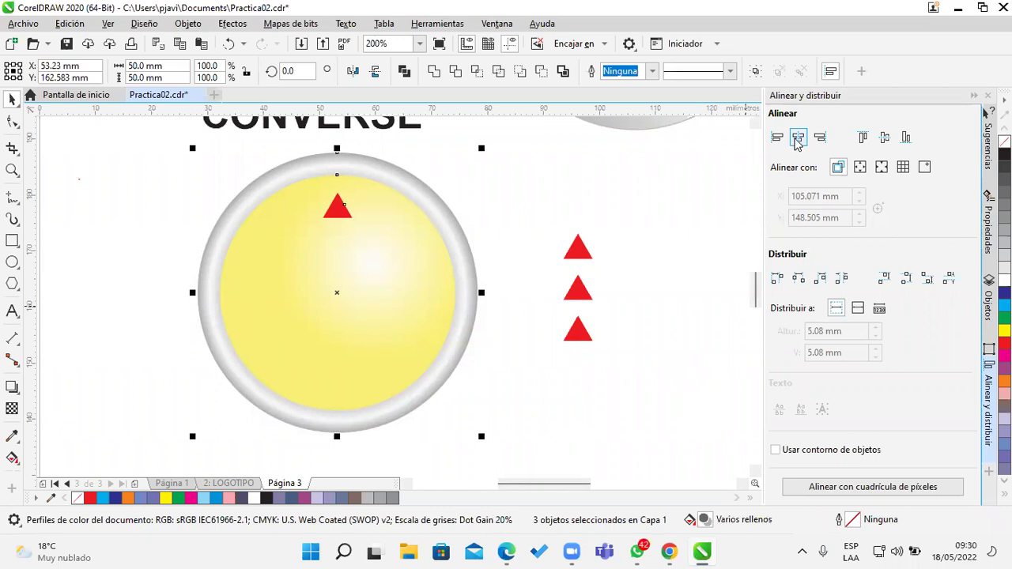
{"action": "left_click", "coordinate": [797, 141]}
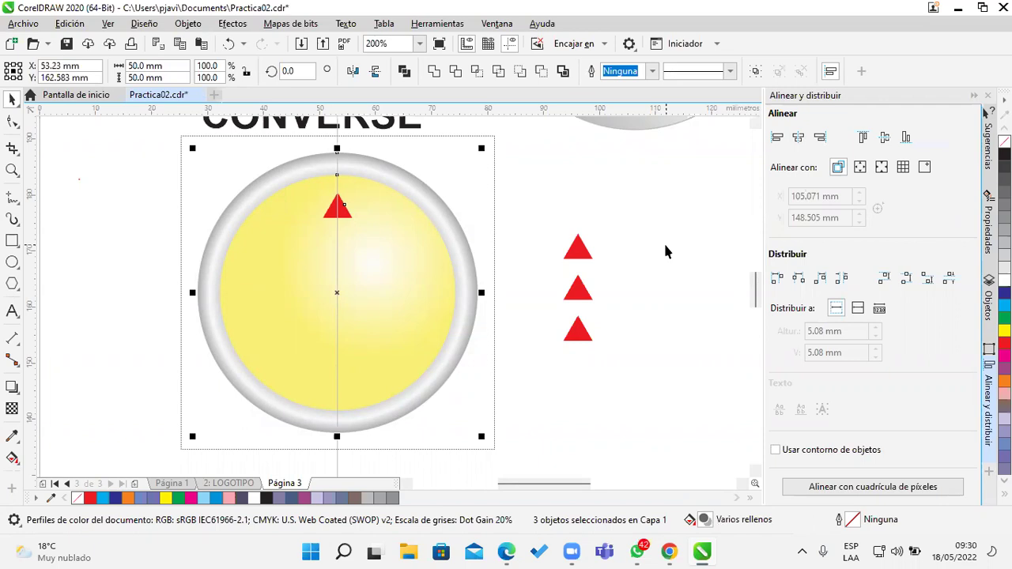
{"action": "left_click", "coordinate": [664, 251]}
Move the three remaining red triangles together farther away from the badge, up and to the right
{"action": "left_click_drag", "start_coordinate": [665, 252], "coordinate": [605, 255]}
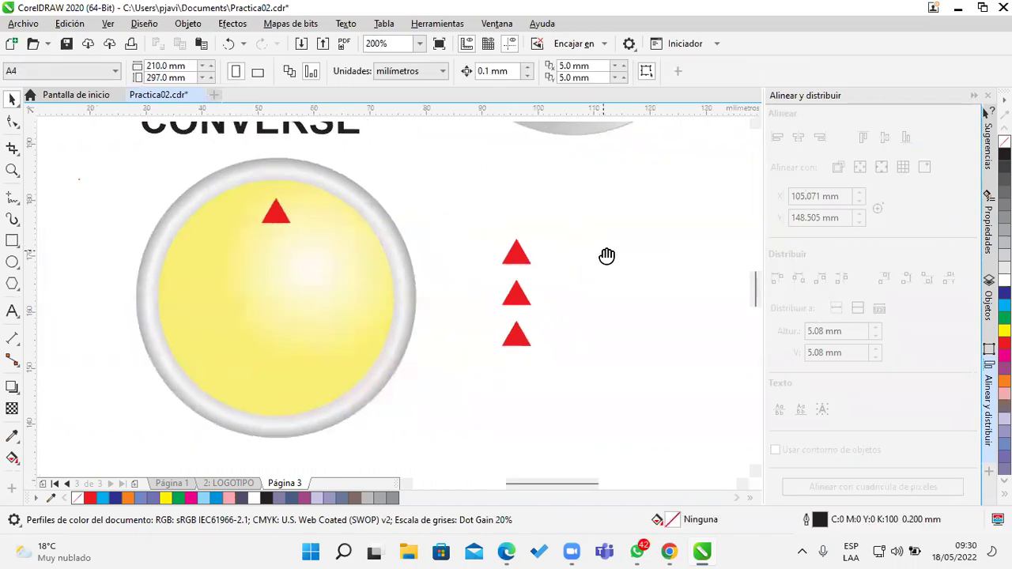
{"action": "left_click_drag", "start_coordinate": [461, 199], "coordinate": [557, 378]}
{"action": "left_click_drag", "start_coordinate": [554, 339], "coordinate": [669, 285]}
{"action": "left_click", "coordinate": [474, 293]}
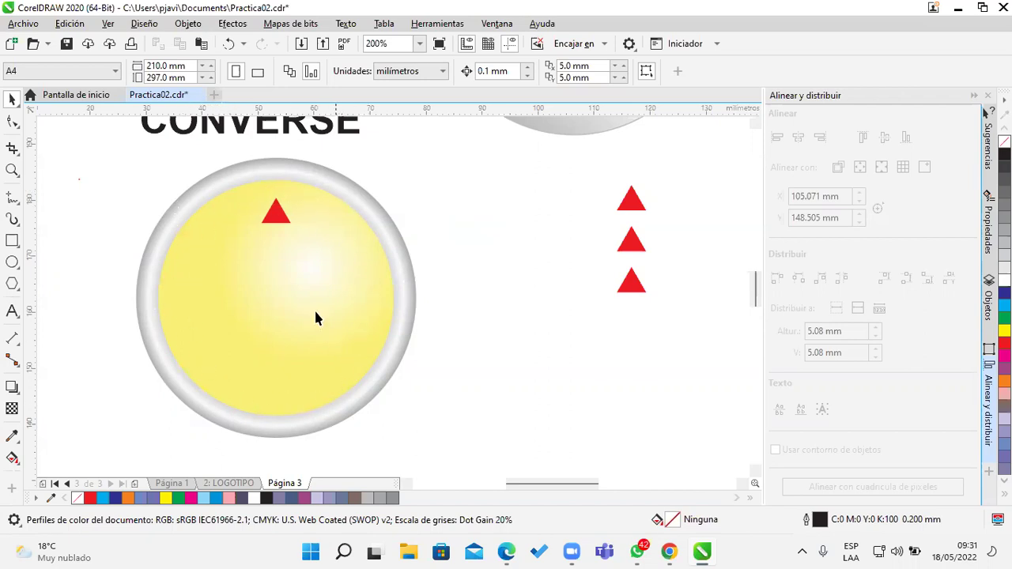
Place the badge triangle's rotation center on the center of the yellow circle
{"action": "left_click", "coordinate": [282, 230]}
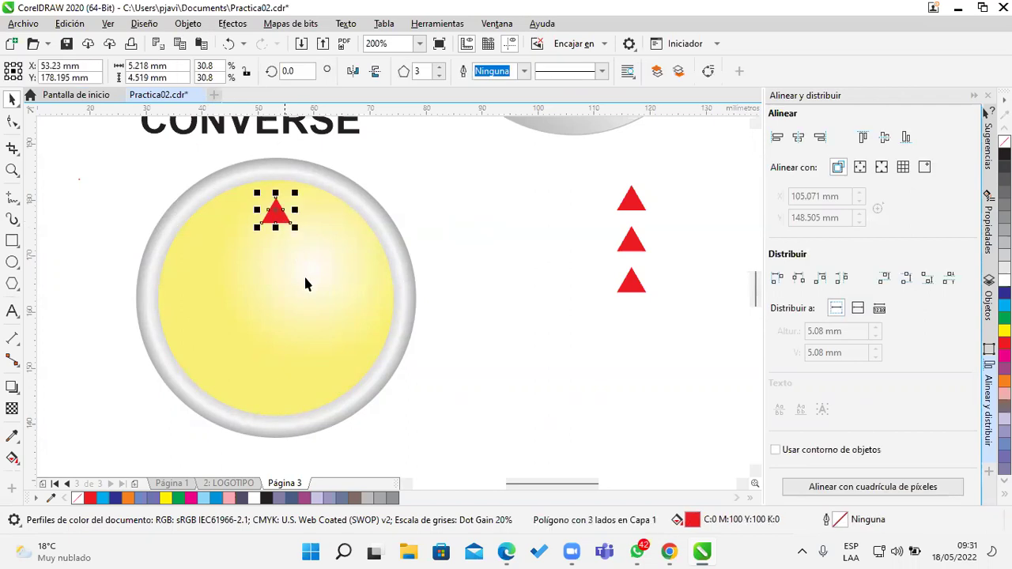
{"action": "left_click", "coordinate": [278, 229]}
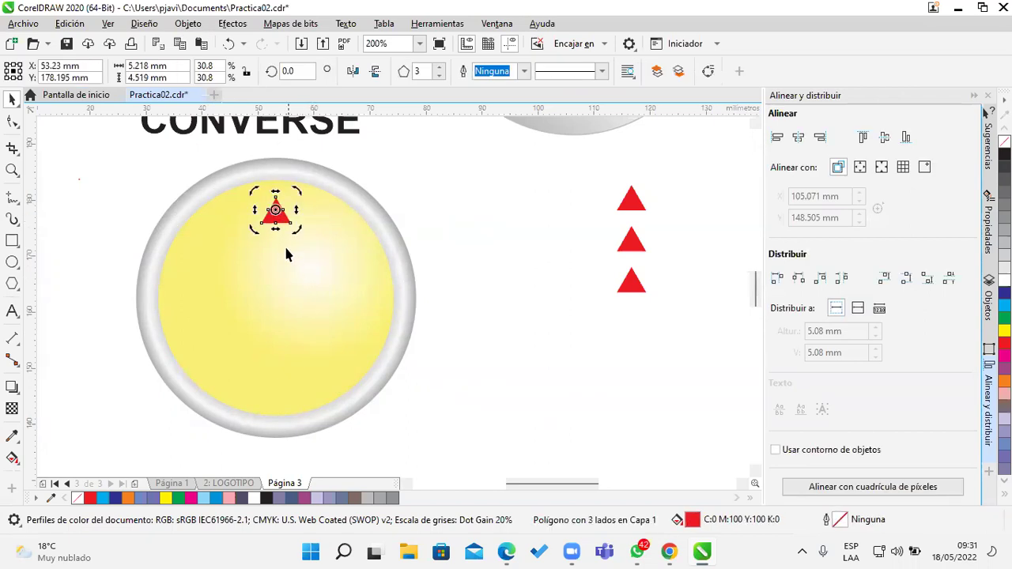
{"action": "left_click_drag", "start_coordinate": [275, 209], "coordinate": [275, 297]}
{"action": "left_click", "coordinate": [441, 293]}
{"action": "left_click", "coordinate": [278, 225]}
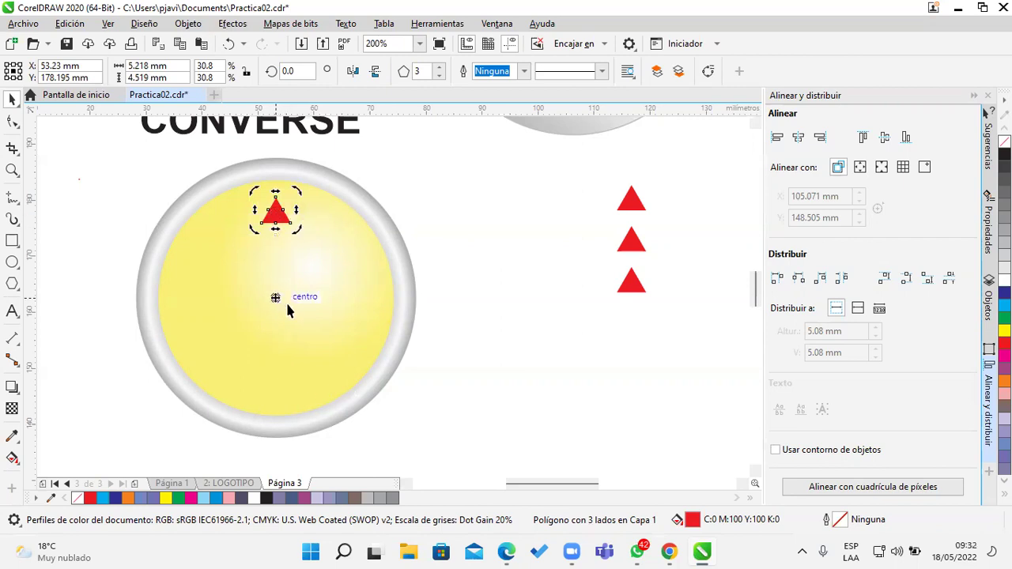
{"action": "left_click", "coordinate": [276, 212]}
Make copies of the triangle rotated in 90-degree increments around the badge center, on its left, bottom and right sides
{"action": "scroll", "coordinate": [283, 194], "scroll_direction": "up", "scroll_amount": 1}
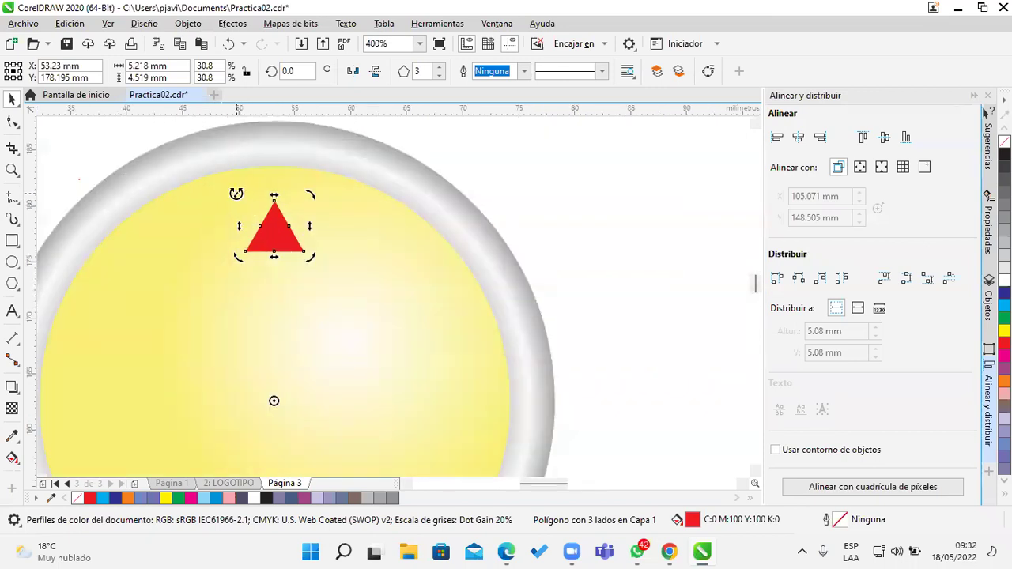
{"action": "scroll", "coordinate": [235, 194], "scroll_direction": "down", "scroll_amount": 1}
{"action": "left_click_drag", "start_coordinate": [232, 190], "coordinate": [206, 309]}
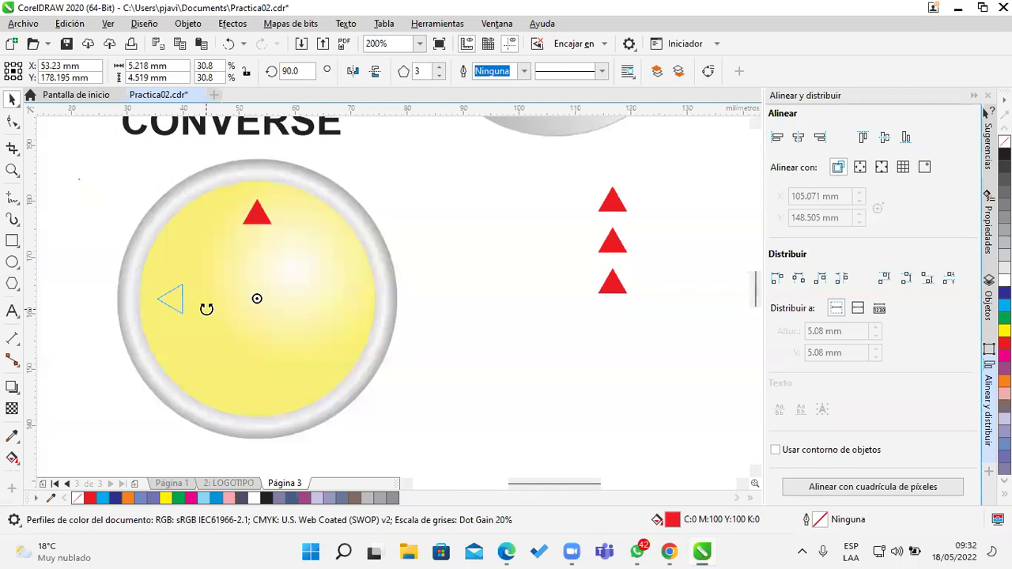
{"action": "mouse_move", "coordinate": [206, 309]}
{"action": "left_mouse_down"}
{"action": "mouse_move", "coordinate": [203, 298]}
{"action": "mouse_move", "coordinate": [253, 244]}
{"action": "mouse_move", "coordinate": [327, 308]}
{"action": "mouse_move", "coordinate": [277, 236]}
{"action": "mouse_move", "coordinate": [214, 264]}
{"action": "mouse_move", "coordinate": [203, 296]}
{"action": "mouse_move", "coordinate": [219, 231]}
{"action": "mouse_move", "coordinate": [313, 299]}
{"action": "mouse_move", "coordinate": [286, 237]}
{"action": "mouse_move", "coordinate": [225, 230]}
{"action": "mouse_move", "coordinate": [194, 311]}
{"action": "left_mouse_up"}
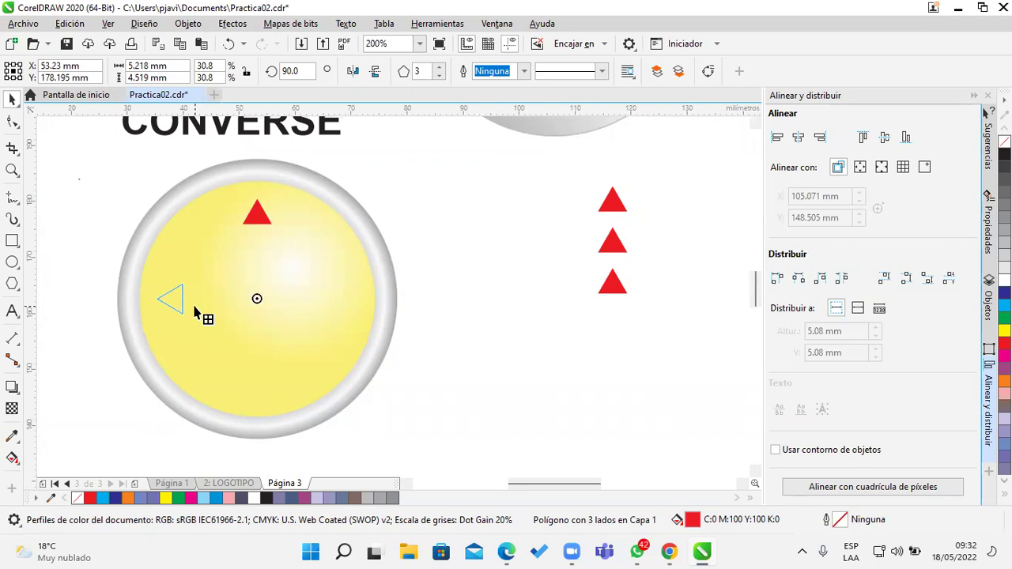
{"action": "mouse_move", "coordinate": [194, 312]}
{"action": "left_mouse_down"}
{"action": "mouse_move", "coordinate": [287, 391]}
{"action": "mouse_move", "coordinate": [317, 297]}
{"action": "left_mouse_up"}
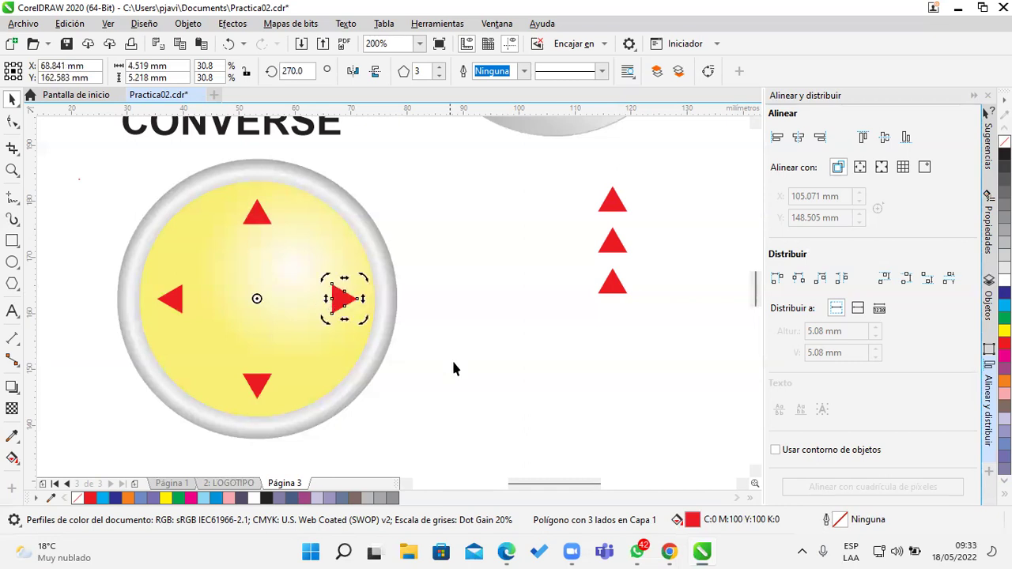
{"action": "left_click", "coordinate": [524, 383]}
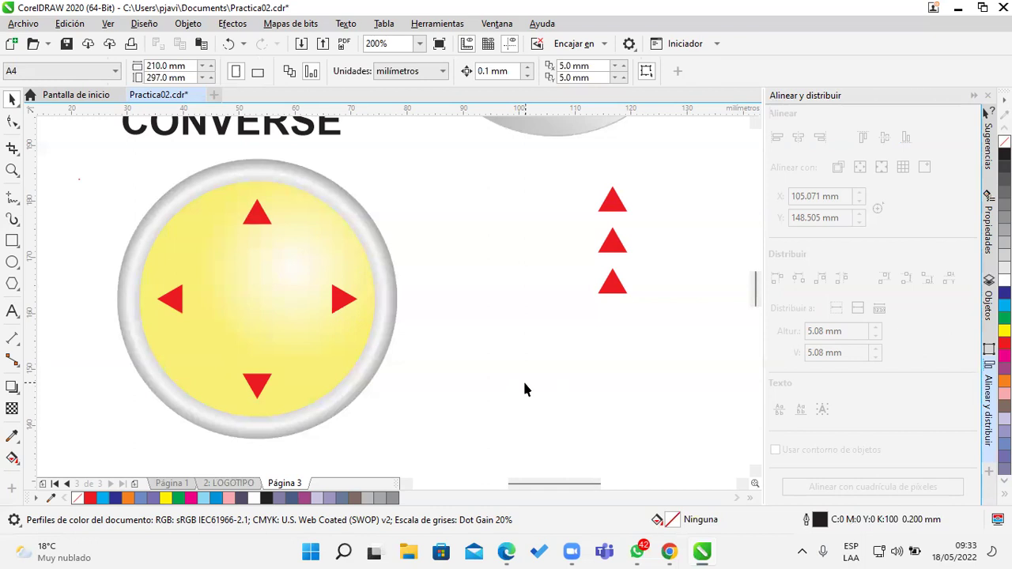
Undo the three rotated triangle copies inside the badge
{"action": "key", "text": "ctrl+z"}
{"action": "key", "text": "ctrl+z"}
{"action": "key", "text": "ctrl+z"}
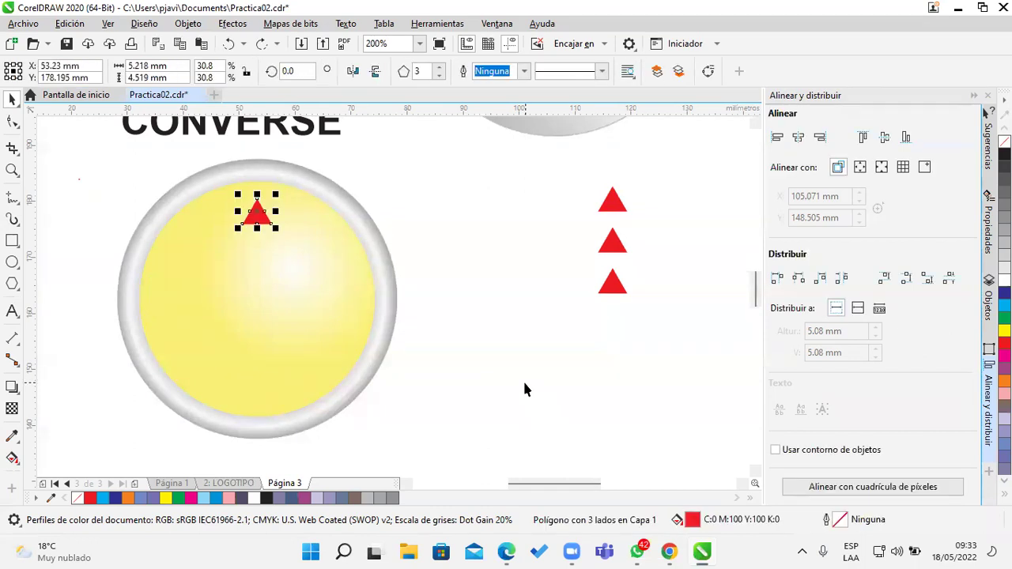
With the rotation center on the badge center, copy the triangle at 90-degree rotations to the left, bottom and right of the yellow circle
{"action": "left_click", "coordinate": [255, 210]}
{"action": "mouse_move", "coordinate": [257, 298]}
{"action": "left_mouse_down"}
{"action": "mouse_move", "coordinate": [256, 214]}
{"action": "mouse_move", "coordinate": [257, 298]}
{"action": "left_mouse_up"}
{"action": "left_click", "coordinate": [257, 212]}
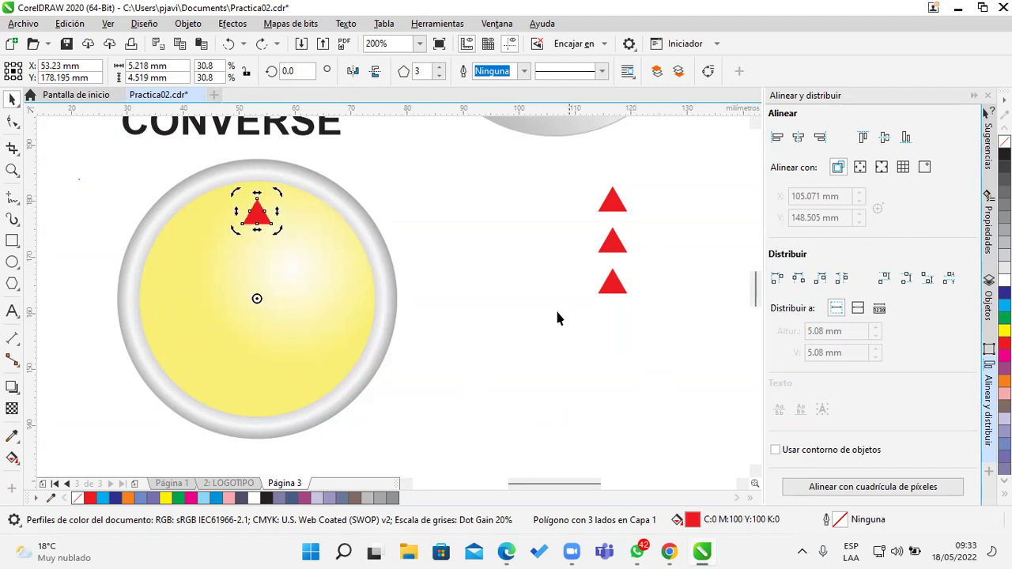
{"action": "left_click_drag", "start_coordinate": [235, 193], "coordinate": [327, 296]}
{"action": "right_click", "coordinate": [158, 323]}
{"action": "right_click", "coordinate": [278, 404]}
{"action": "left_click", "coordinate": [488, 337]}
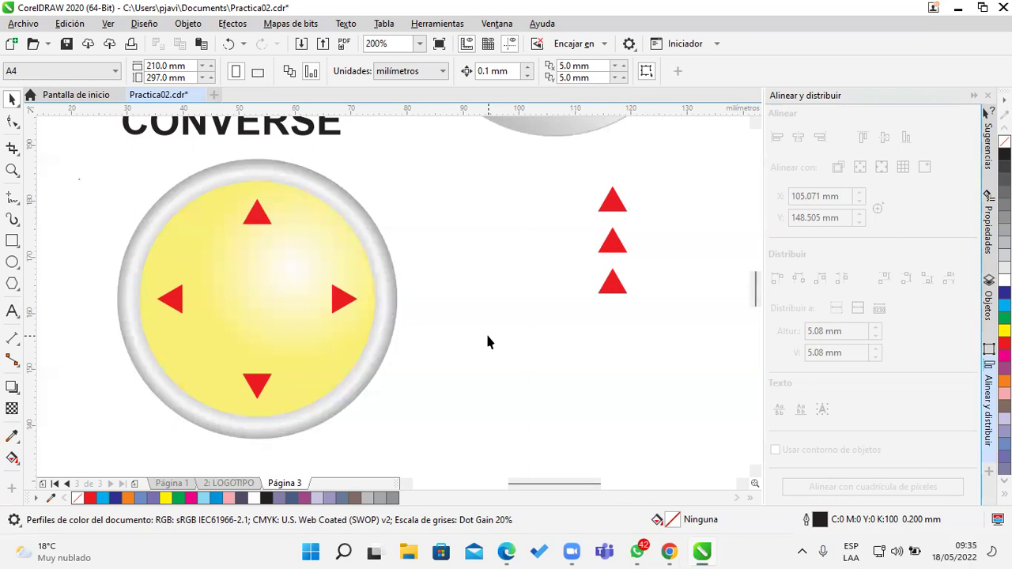
Delete the three leftover red triangles outside the badge
{"action": "left_click_drag", "start_coordinate": [571, 176], "coordinate": [683, 354]}
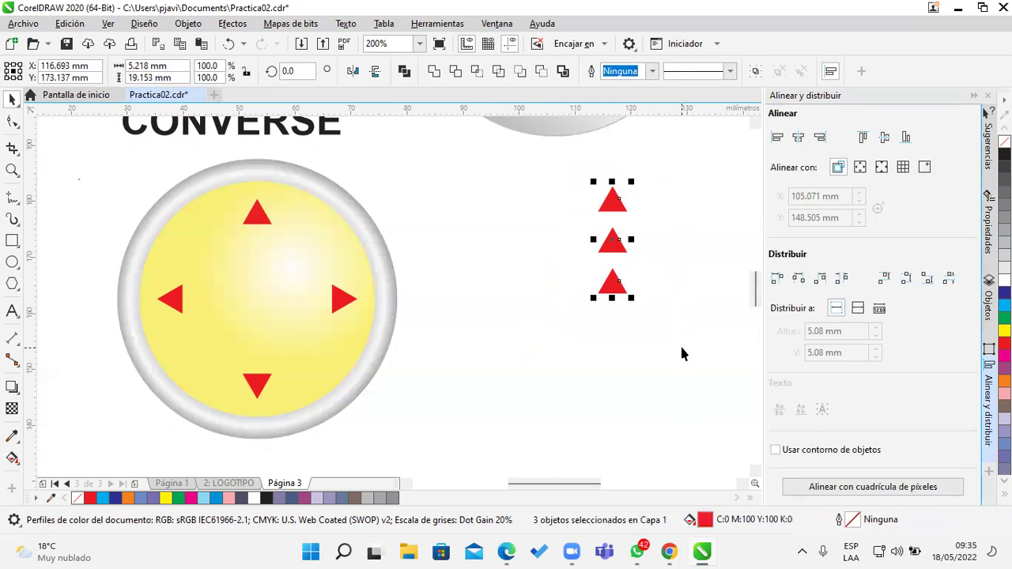
{"action": "key", "text": "Delete"}
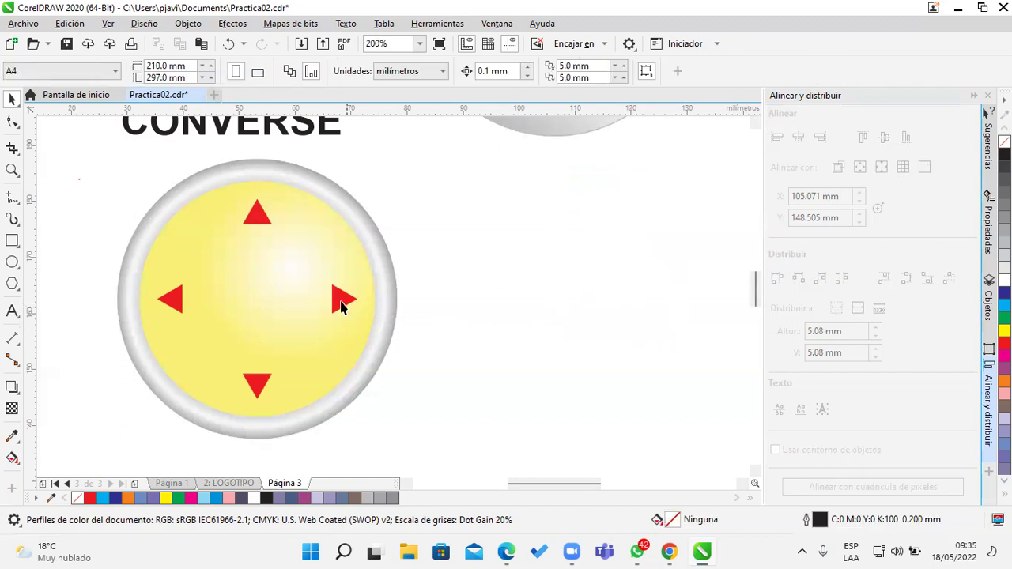
Draw a five-pointed star about 26 by 24 mm to the right of the badge
{"action": "left_click", "coordinate": [12, 283]}
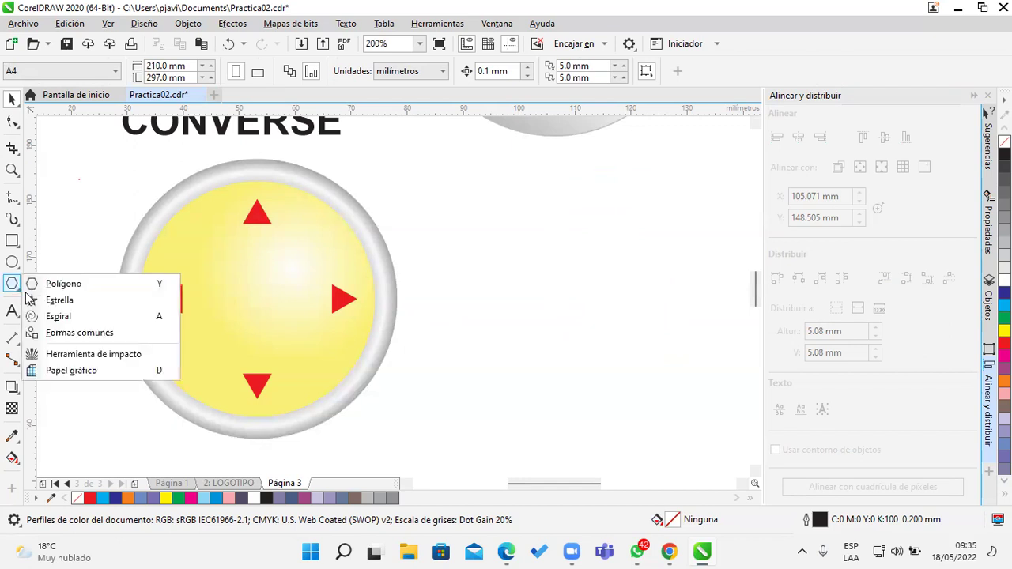
{"action": "left_click", "coordinate": [92, 302]}
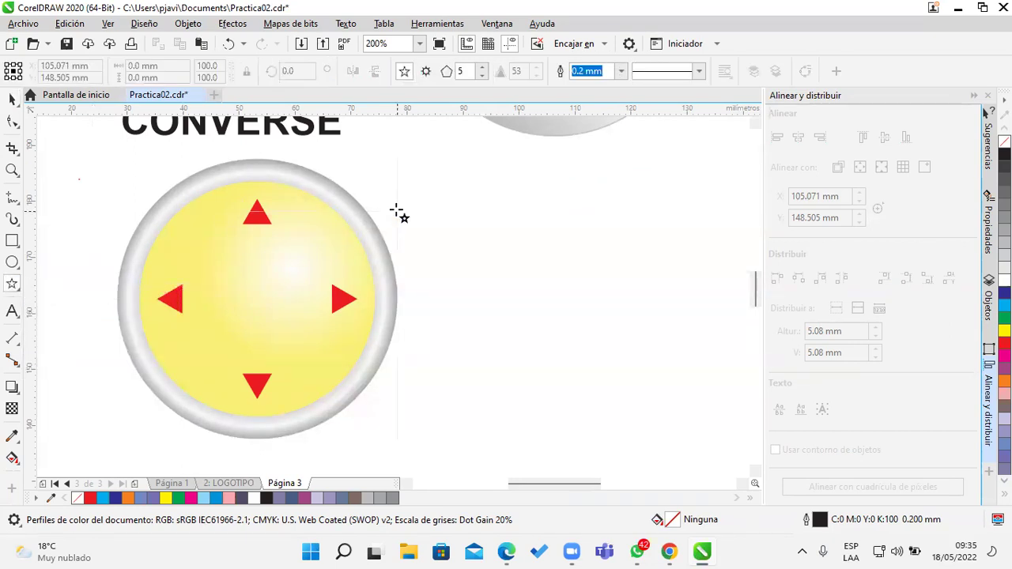
{"action": "left_click_drag", "start_coordinate": [568, 183], "coordinate": [710, 328]}
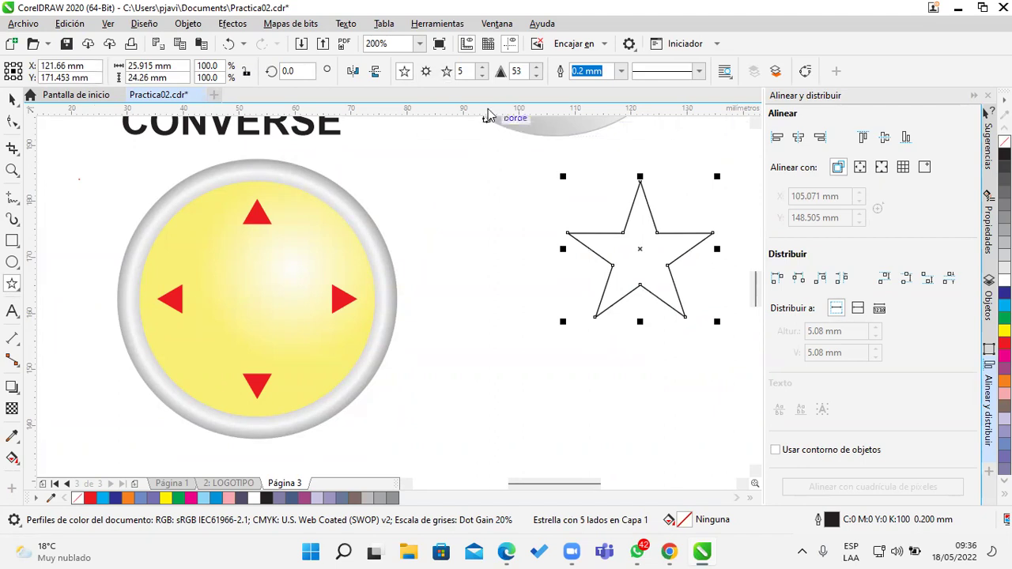
{"action": "left_click", "coordinate": [12, 98]}
Set the star's number of points to 10
{"action": "double_click", "coordinate": [460, 71]}
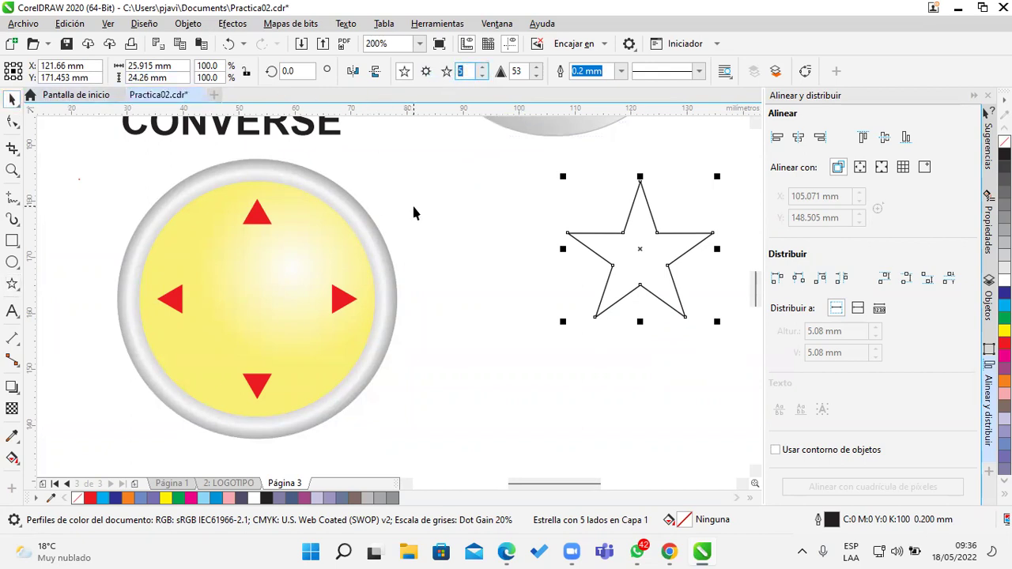
{"action": "type", "text": "10"}
{"action": "key", "text": "Return"}
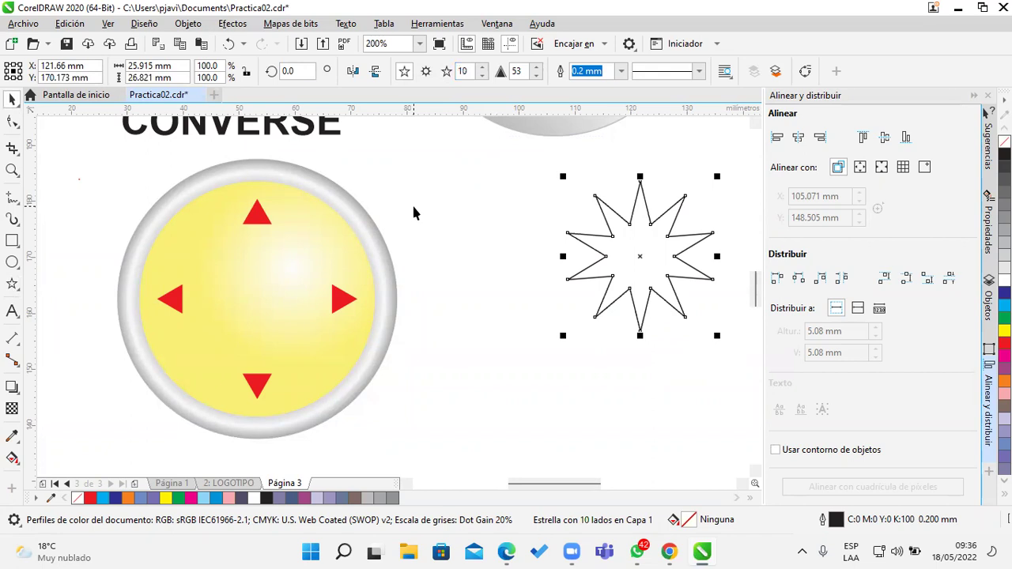
Try a sharpness of 5 on the ten-pointed star, then set it to 80
{"action": "double_click", "coordinate": [521, 71]}
{"action": "type", "text": "5"}
{"action": "key", "text": "Return"}
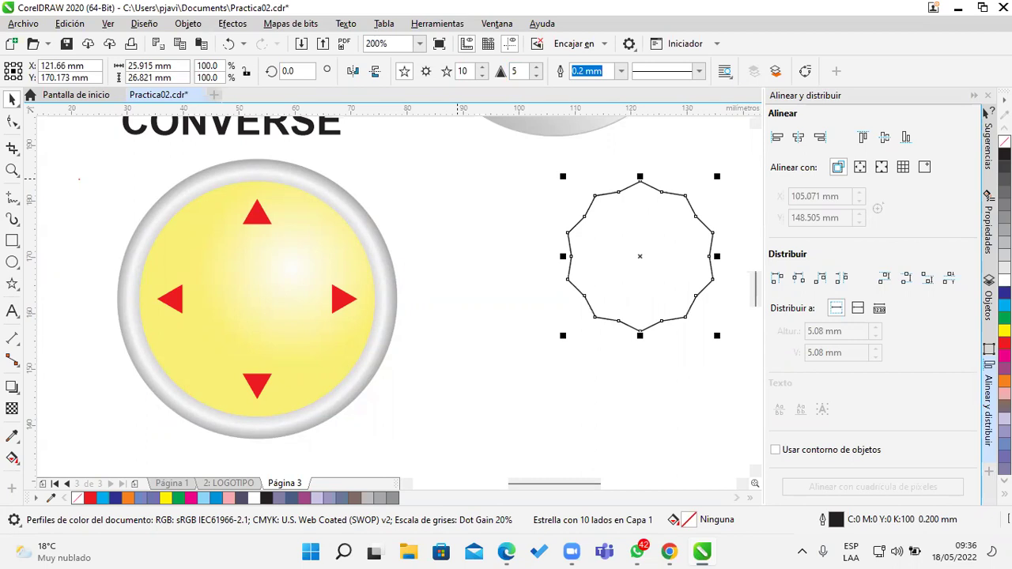
{"action": "left_click", "coordinate": [514, 71]}
{"action": "type", "text": "80"}
{"action": "key", "text": "Return"}
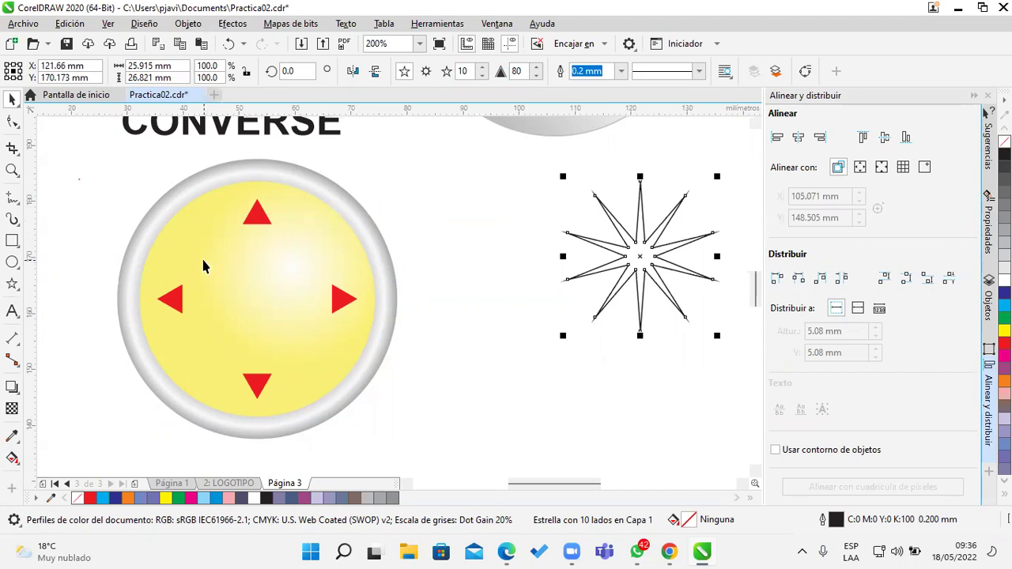
Draw a nine-pointed complex star about 29 by 29 mm below the ten-pointed star
{"action": "left_click", "coordinate": [11, 285]}
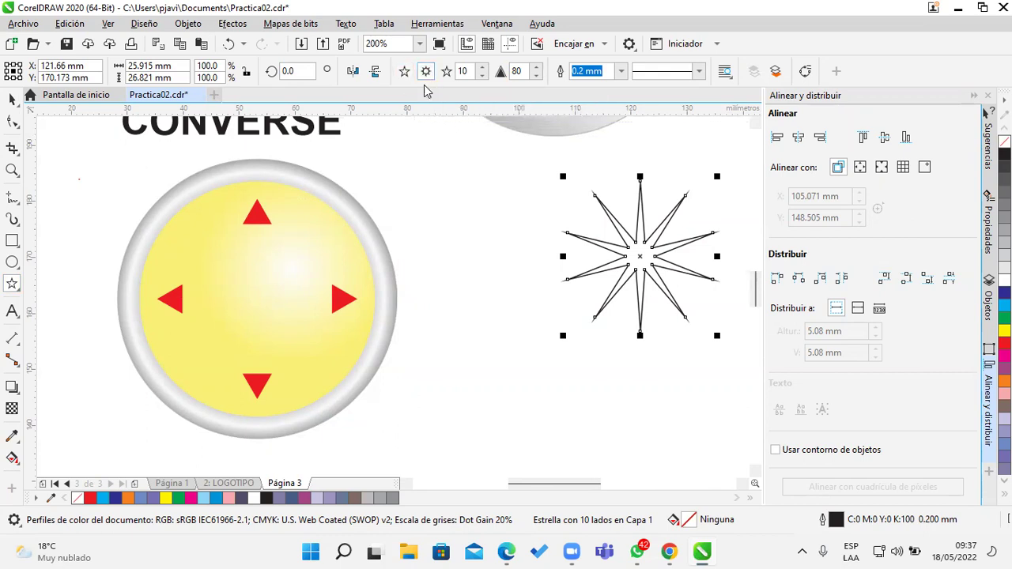
{"action": "left_click_drag", "start_coordinate": [513, 356], "coordinate": [501, 262]}
{"action": "left_click_drag", "start_coordinate": [454, 291], "coordinate": [629, 433]}
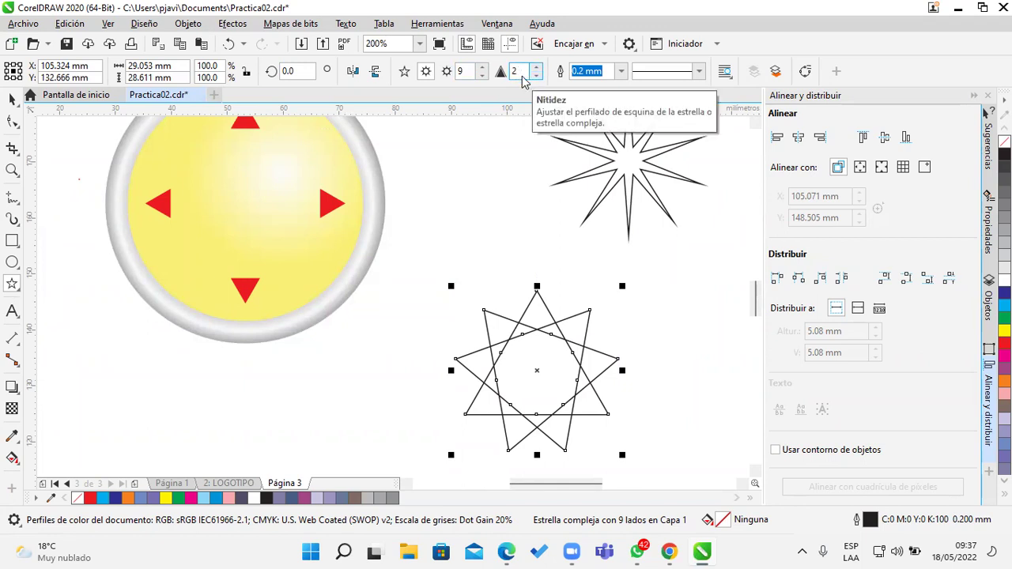
Try sharpness values between 1 and 3 on the complex star, finishing at 3
{"action": "double_click", "coordinate": [461, 70]}
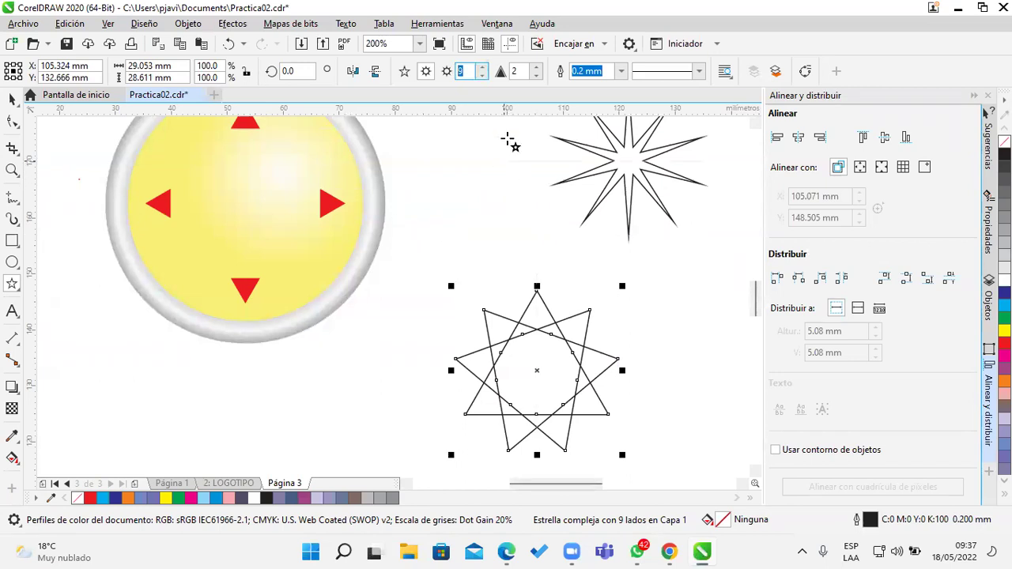
{"action": "left_click", "coordinate": [536, 68]}
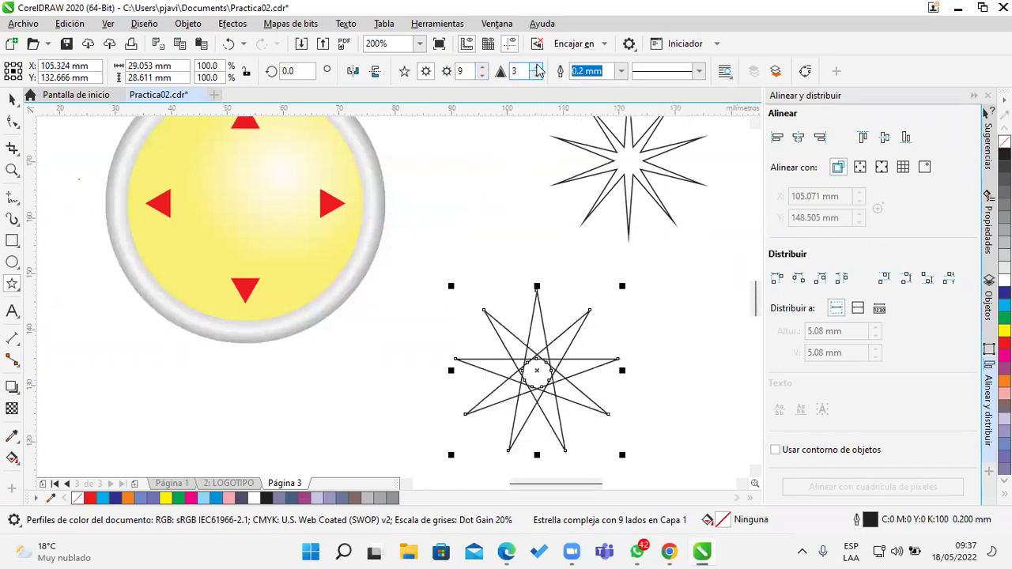
{"action": "double_click", "coordinate": [527, 72]}
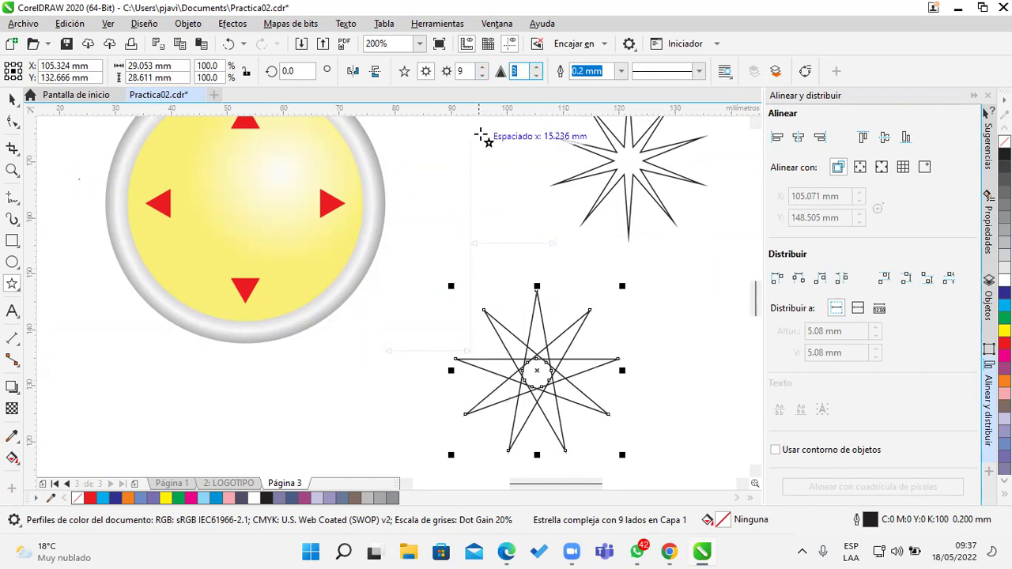
{"action": "left_click", "coordinate": [536, 77]}
{"action": "left_click", "coordinate": [535, 77]}
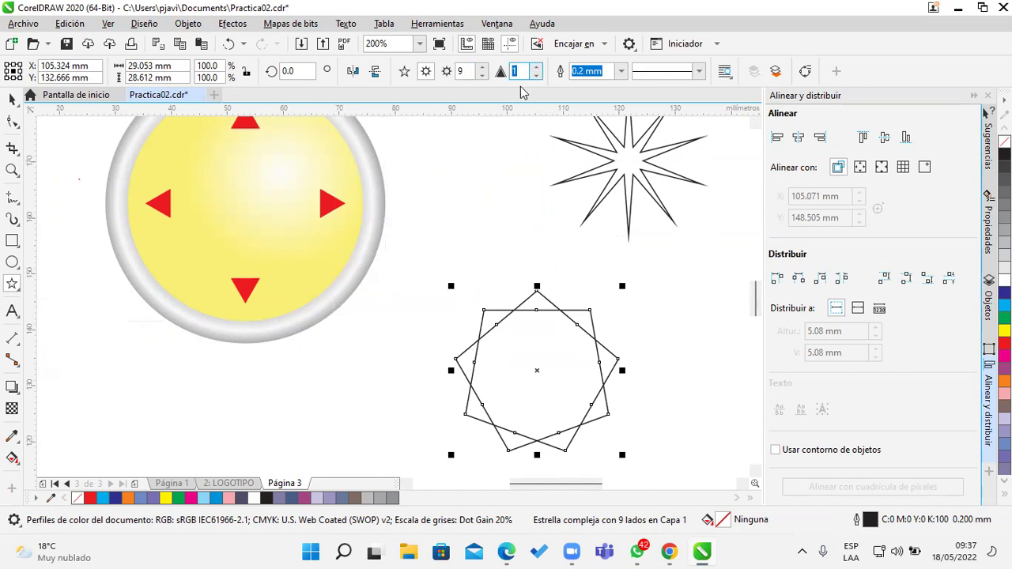
{"action": "left_click", "coordinate": [536, 66]}
{"action": "left_click", "coordinate": [536, 67]}
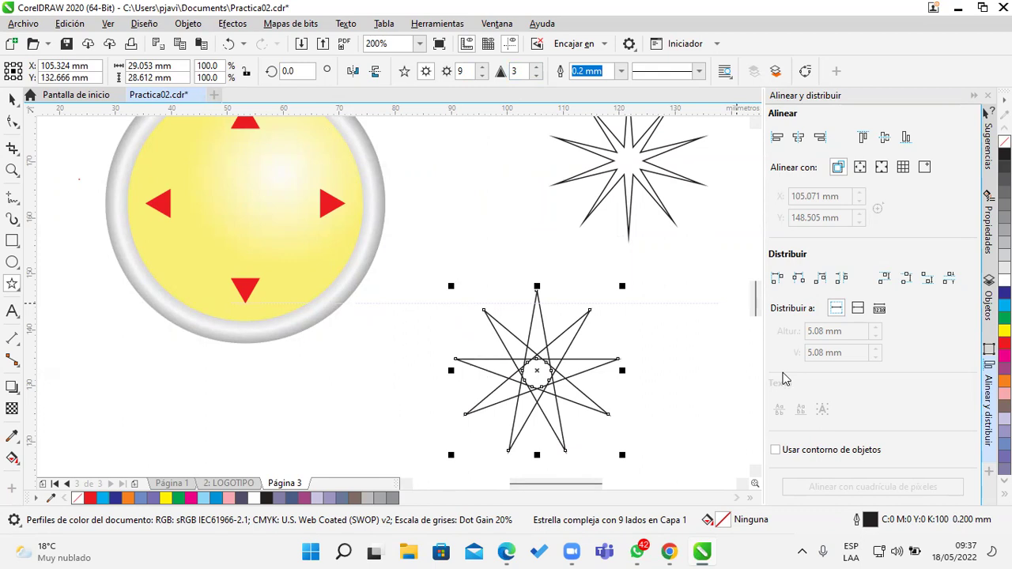
Set the complex star to 18 points and raise its sharpness to 7
{"action": "left_click", "coordinate": [464, 71]}
{"action": "type", "text": "18"}
{"action": "key", "text": "Return"}
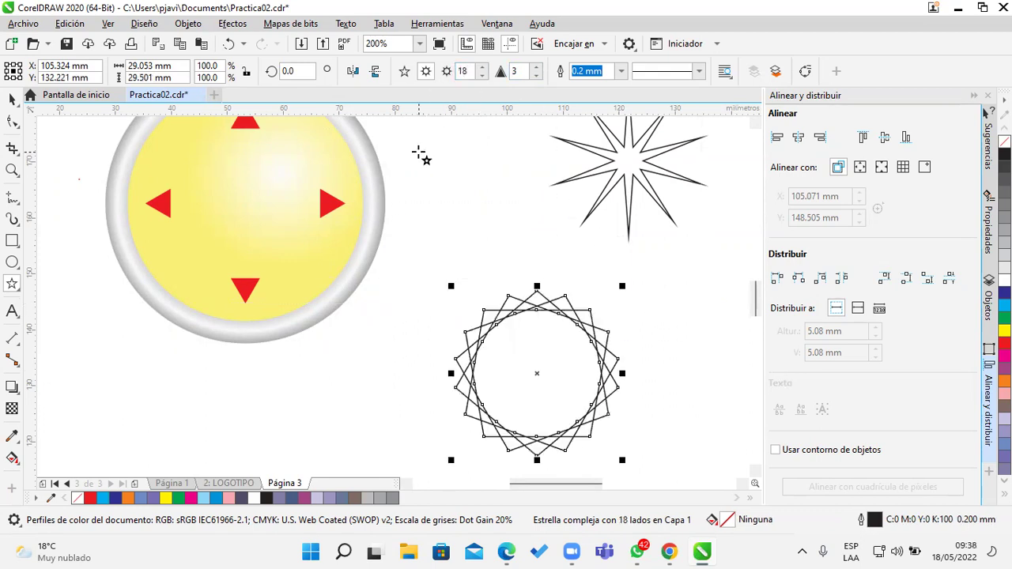
{"action": "left_click", "coordinate": [536, 68]}
{"action": "left_click", "coordinate": [536, 69]}
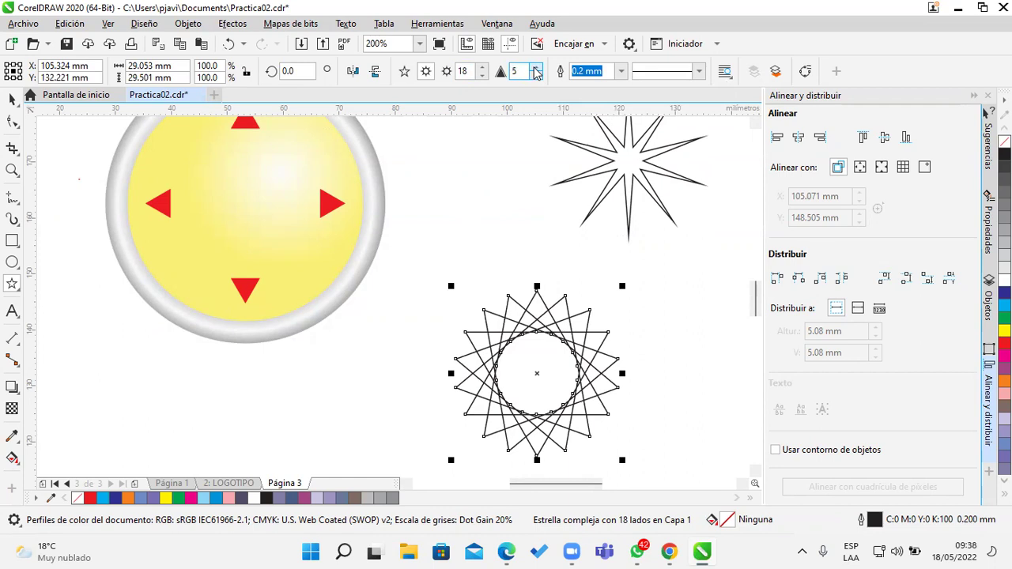
{"action": "left_click", "coordinate": [536, 68]}
{"action": "left_click", "coordinate": [535, 69]}
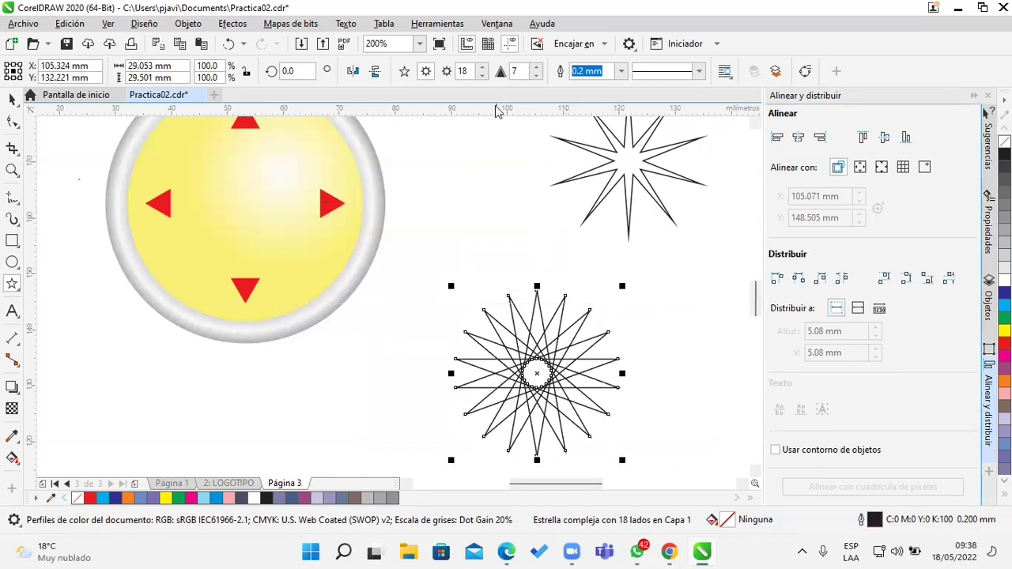
Set the complex star to 27 points and try sharpness values up to 12, finishing at 11
{"action": "double_click", "coordinate": [465, 70]}
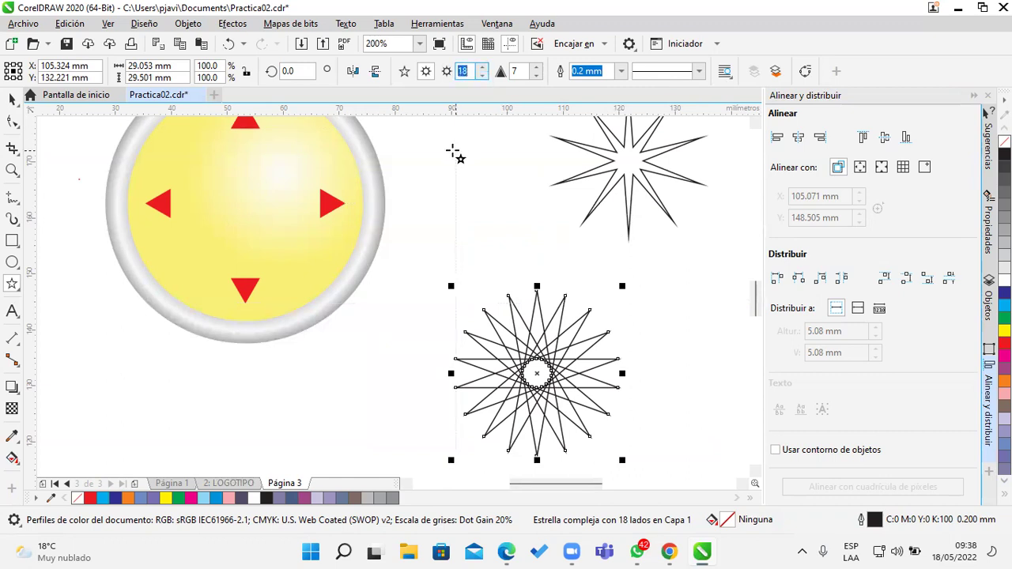
{"action": "type", "text": "27"}
{"action": "key", "text": "Return"}
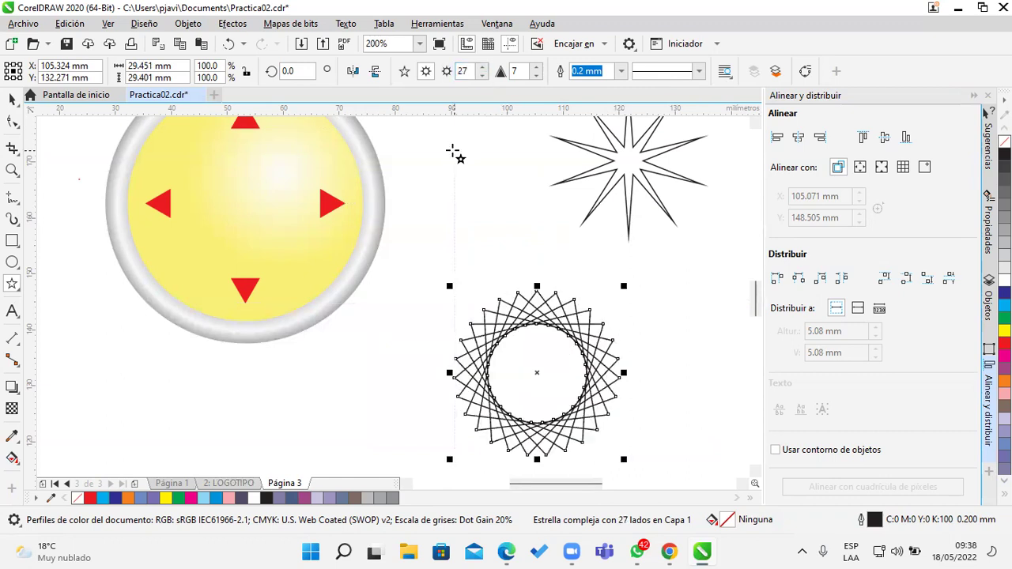
{"action": "left_click", "coordinate": [536, 68]}
{"action": "left_click", "coordinate": [536, 68]}
{"action": "left_click", "coordinate": [536, 68]}
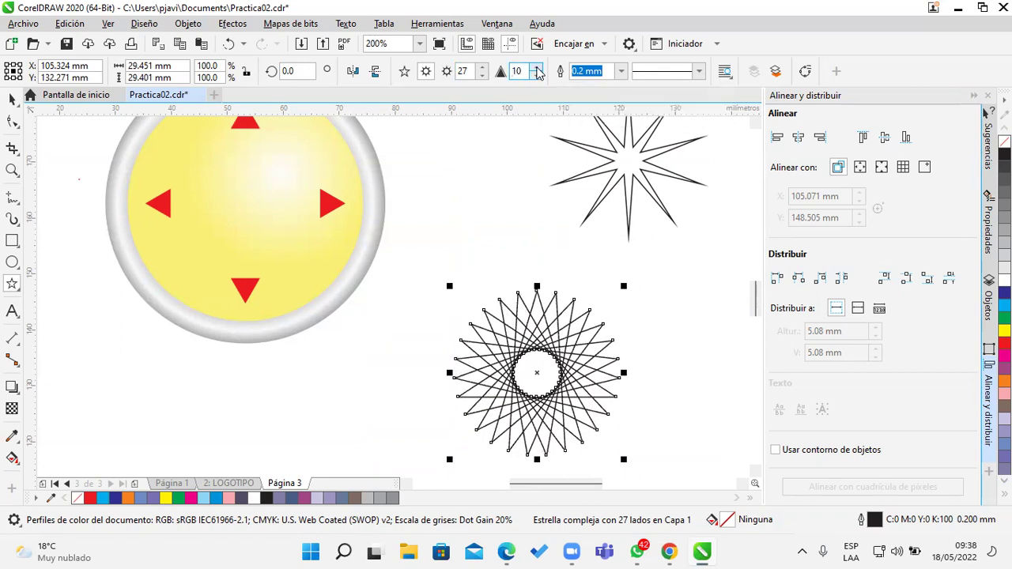
{"action": "left_click", "coordinate": [536, 68]}
{"action": "left_click", "coordinate": [536, 70]}
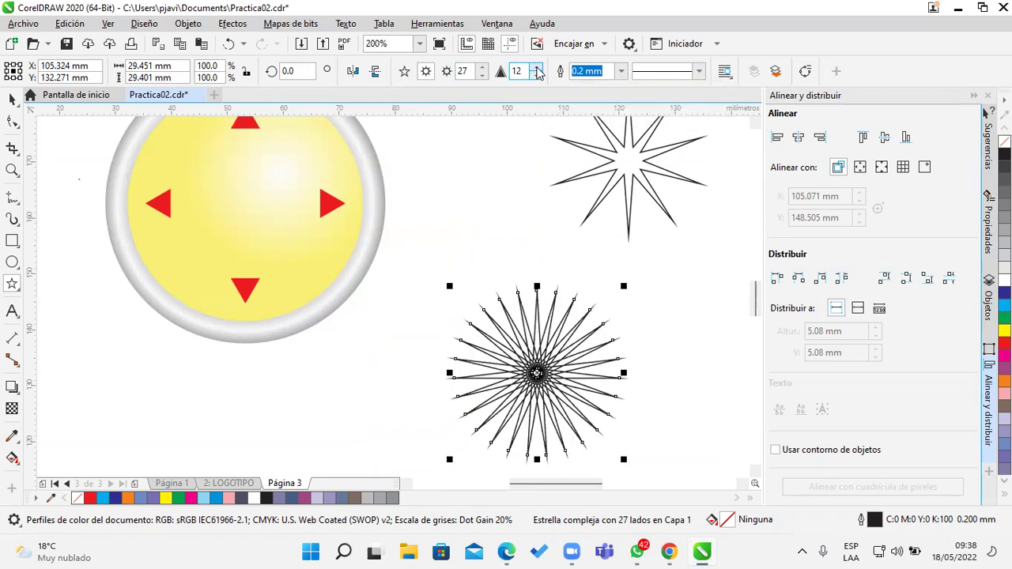
{"action": "left_click", "coordinate": [535, 75]}
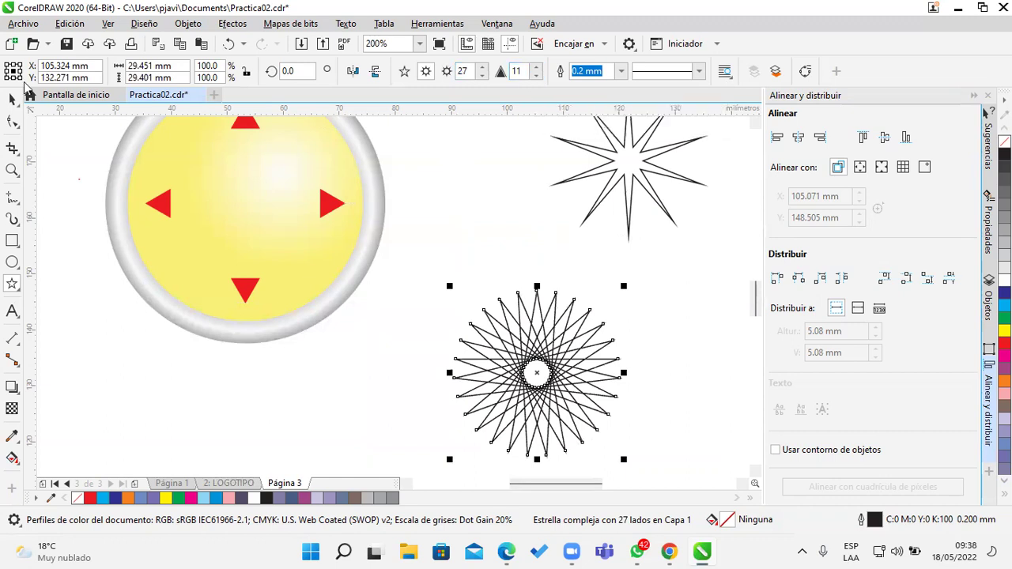
Move the 27-point star aside and draw a nine-pointed complex star about 23 by 23 mm beside the badge
{"action": "left_click_drag", "start_coordinate": [553, 347], "coordinate": [718, 293]}
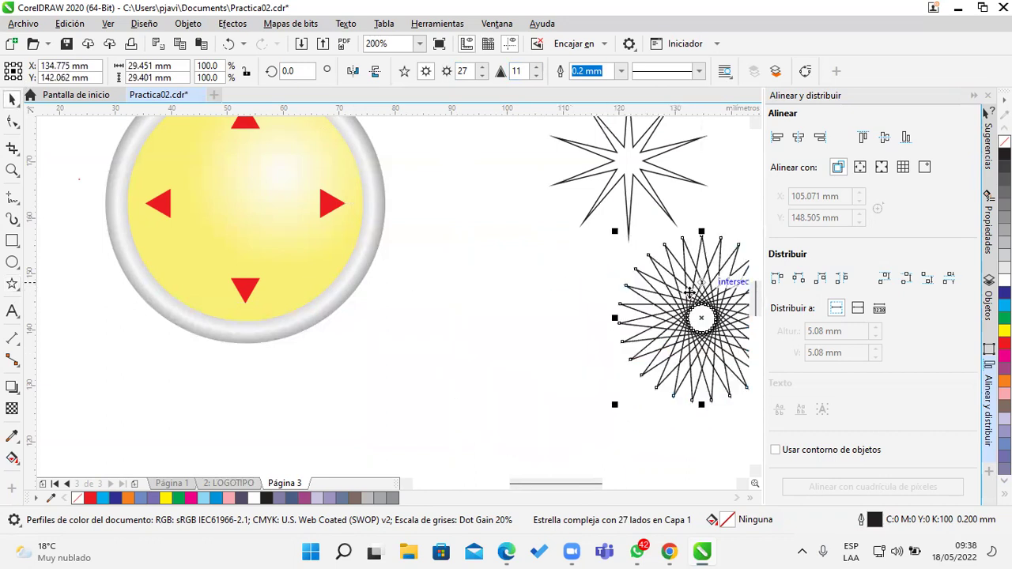
{"action": "left_click", "coordinate": [12, 283]}
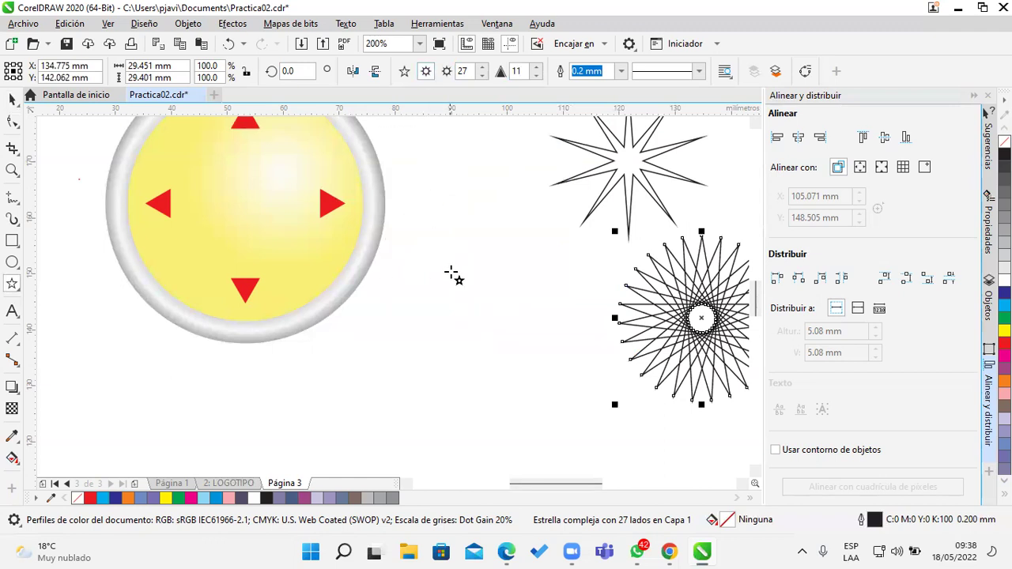
{"action": "left_click_drag", "start_coordinate": [434, 258], "coordinate": [537, 404]}
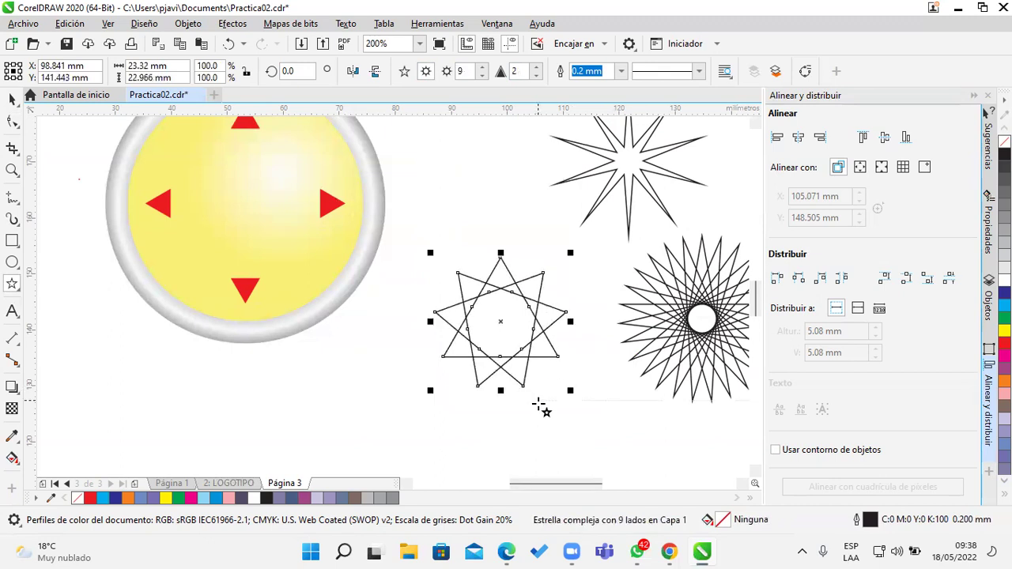
Place the nine-pointed complex star in the center of the yellow badge, between the four red triangles
{"action": "left_click", "coordinate": [14, 98]}
{"action": "left_click_drag", "start_coordinate": [412, 164], "coordinate": [447, 214]}
{"action": "double_click", "coordinate": [526, 71]}
{"action": "double_click", "coordinate": [459, 72]}
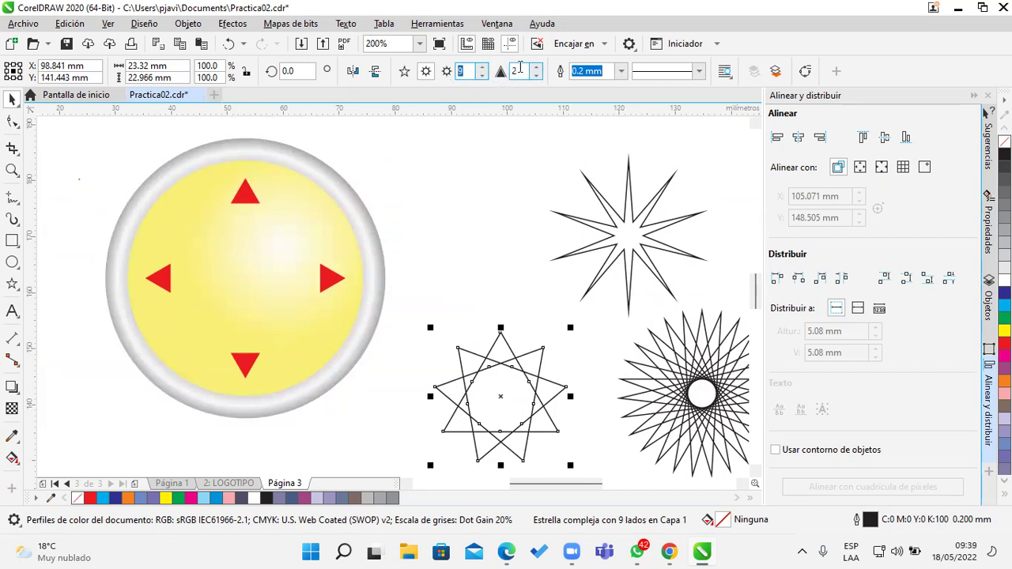
{"action": "left_click_drag", "start_coordinate": [514, 392], "coordinate": [253, 283]}
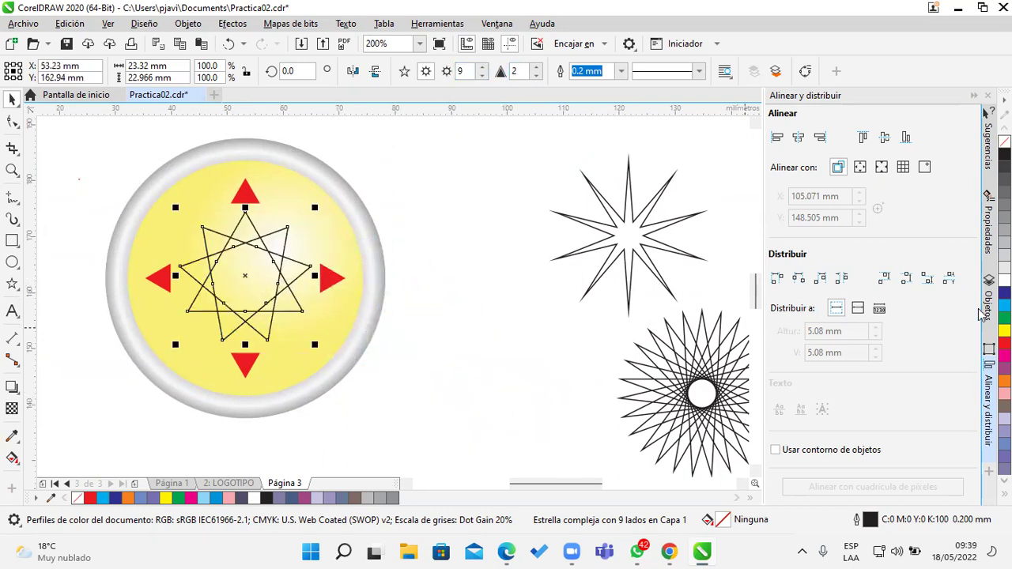
Give the badge's star a red outline, trying a 0.5 mm width and finishing at 0.25 mm
{"action": "right_click", "coordinate": [1004, 344]}
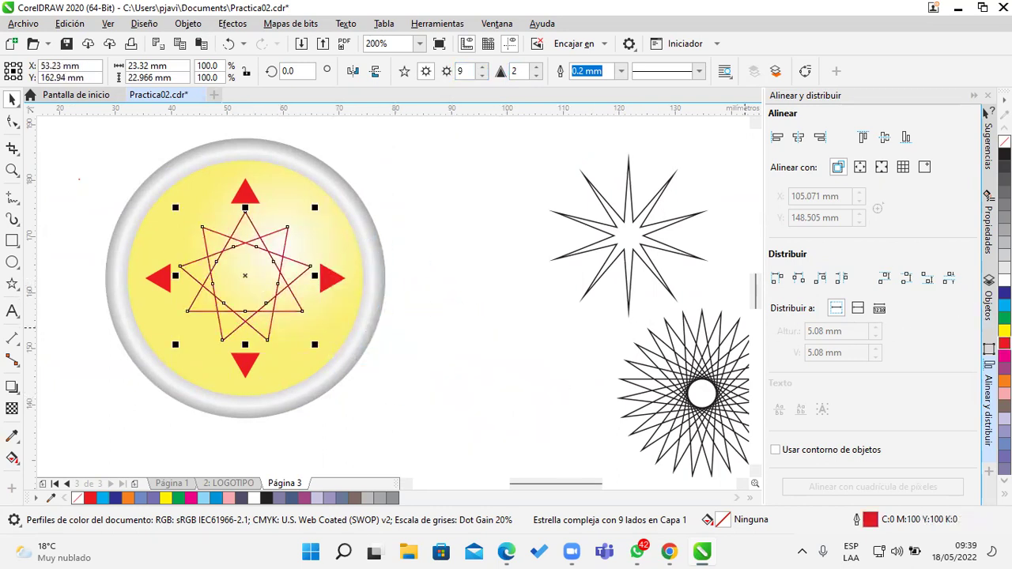
{"action": "left_click", "coordinate": [622, 73]}
{"action": "left_click", "coordinate": [589, 136]}
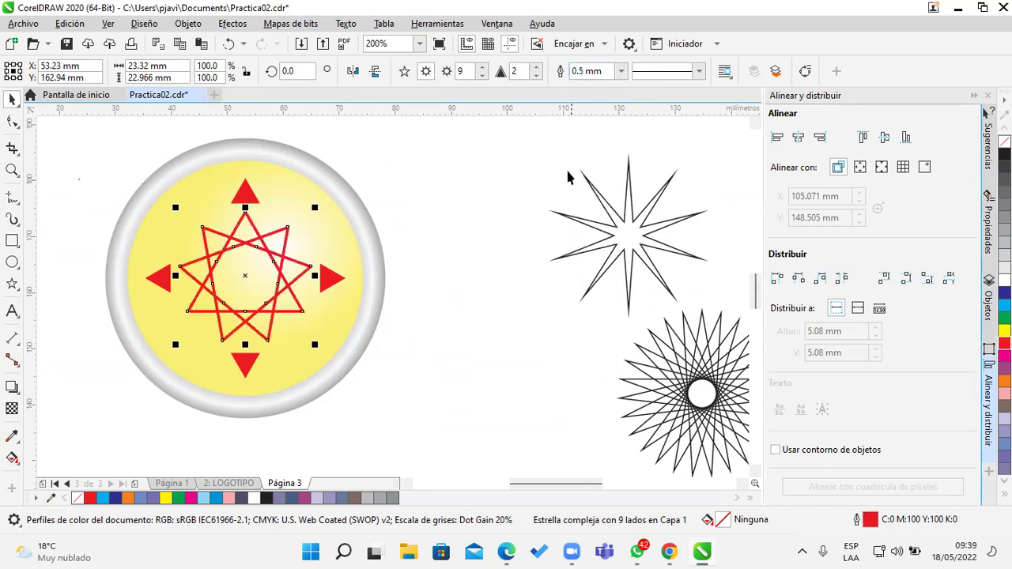
{"action": "left_click", "coordinate": [622, 71]}
{"action": "left_click", "coordinate": [589, 126]}
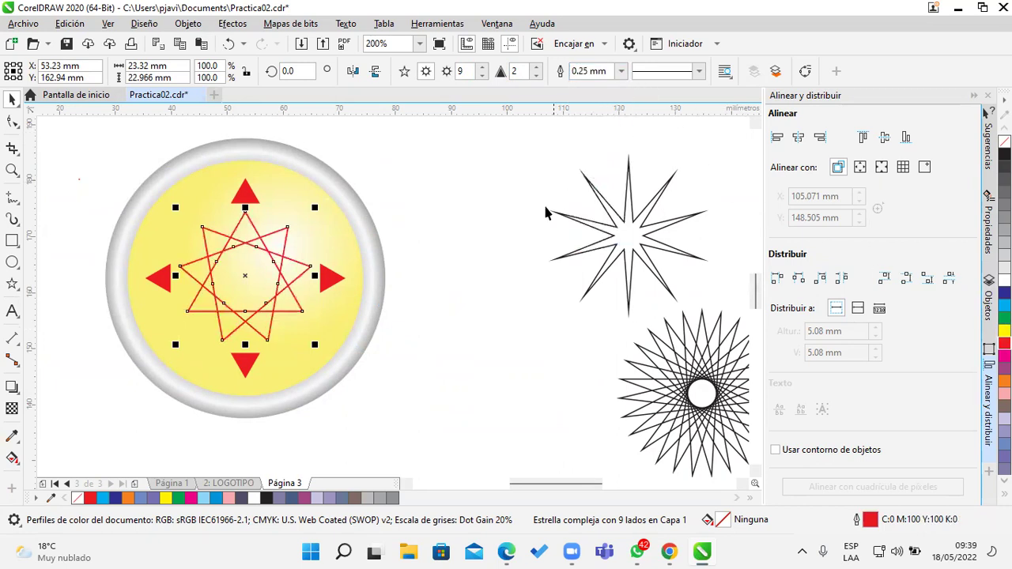
Delete the 27-point complex star and the ten-pointed star beside the badge
{"action": "left_click", "coordinate": [484, 225]}
{"action": "left_click_drag", "start_coordinate": [684, 374], "coordinate": [538, 374]}
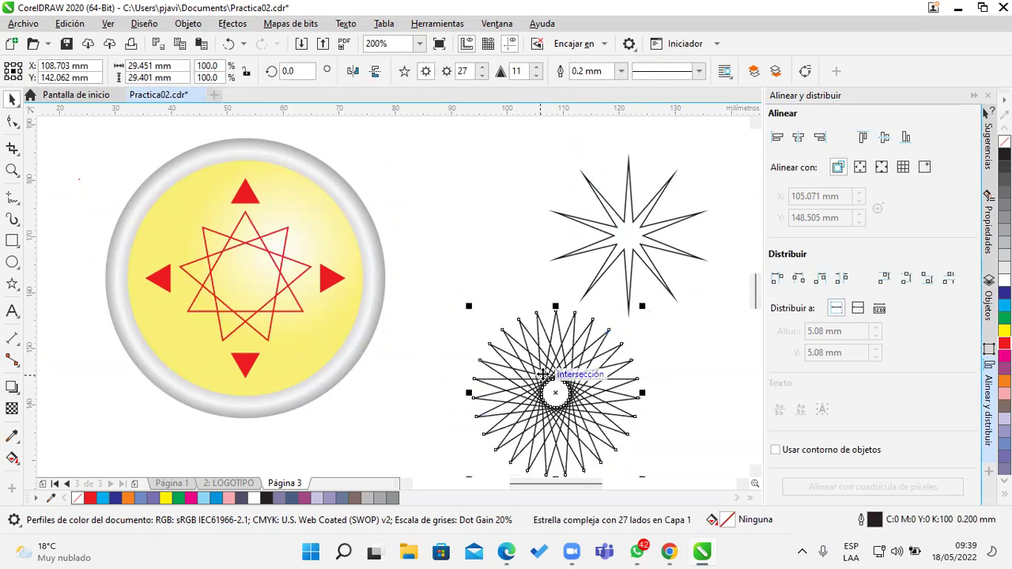
{"action": "key", "text": "Delete"}
{"action": "left_click", "coordinate": [606, 260]}
{"action": "key", "text": "Delete"}
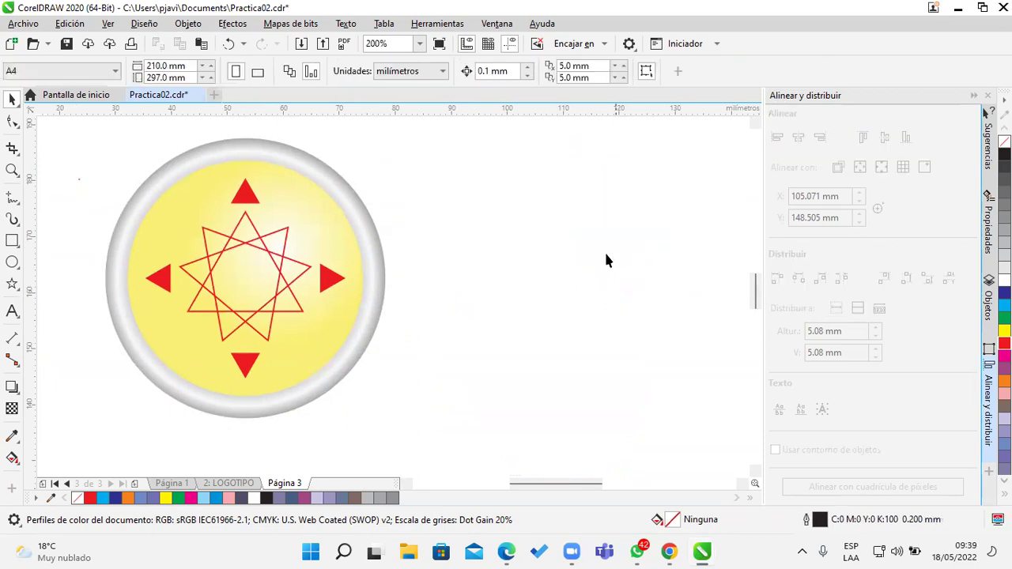
Group all seven objects of the round badge with its triangles and star
{"action": "left_click_drag", "start_coordinate": [454, 236], "coordinate": [480, 221]}
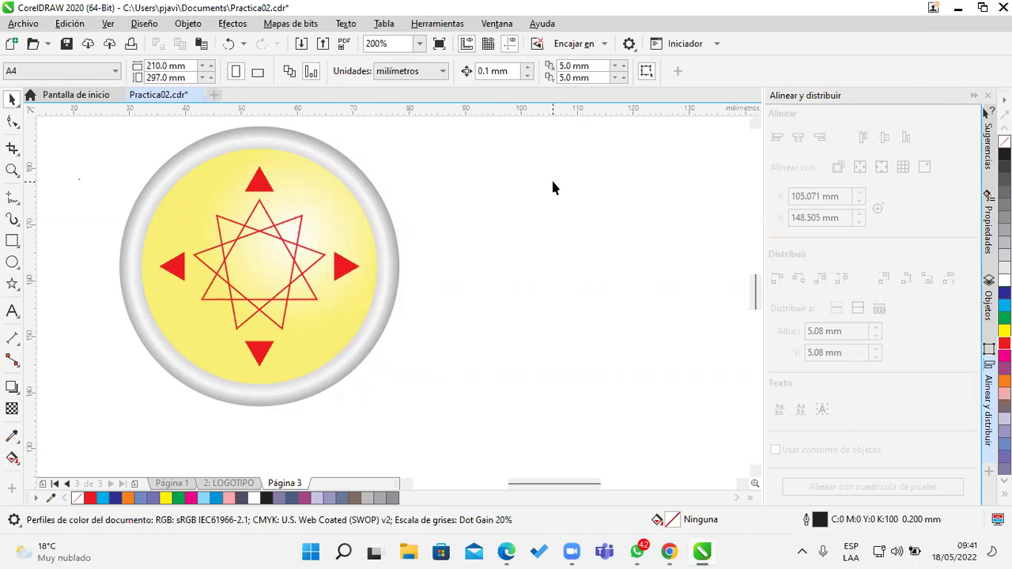
{"action": "scroll", "coordinate": [551, 178], "scroll_direction": "down", "scroll_amount": 2}
{"action": "scroll", "coordinate": [612, 188], "scroll_direction": "up", "scroll_amount": 1}
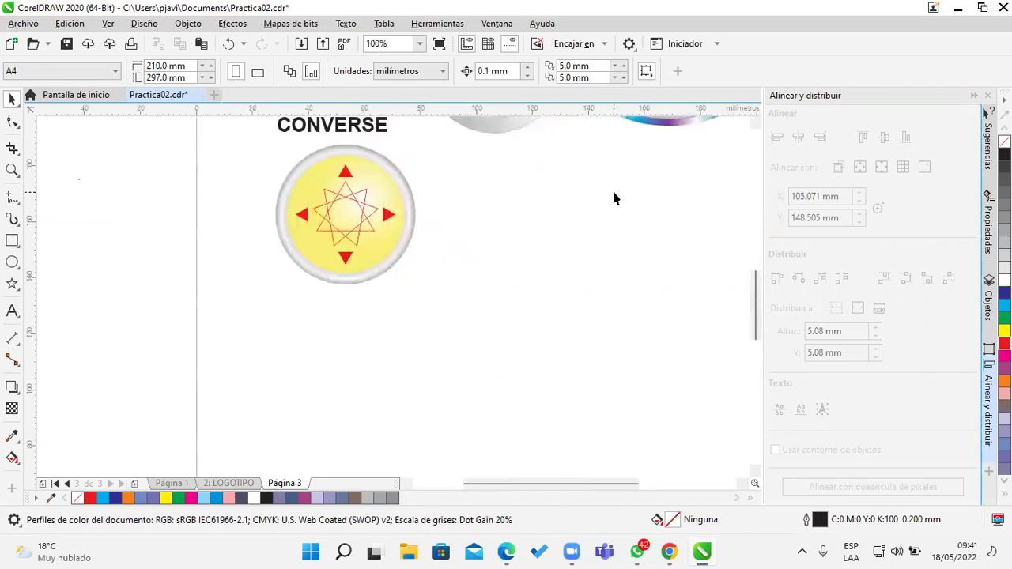
{"action": "mouse_move", "coordinate": [554, 257]}
{"action": "left_mouse_down"}
{"action": "mouse_move", "coordinate": [546, 246]}
{"action": "mouse_move", "coordinate": [512, 282]}
{"action": "left_mouse_up"}
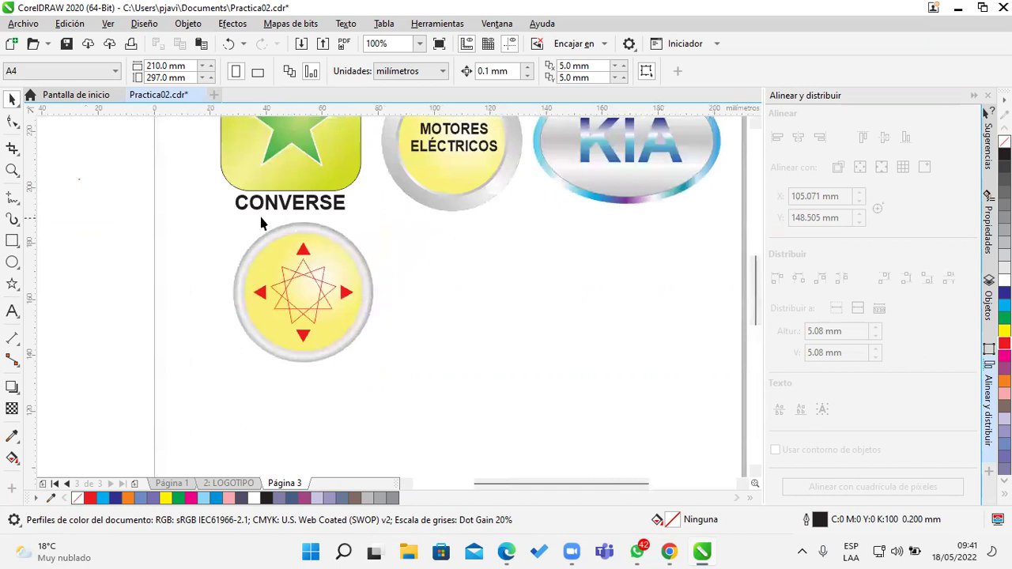
{"action": "left_click_drag", "start_coordinate": [214, 222], "coordinate": [432, 387]}
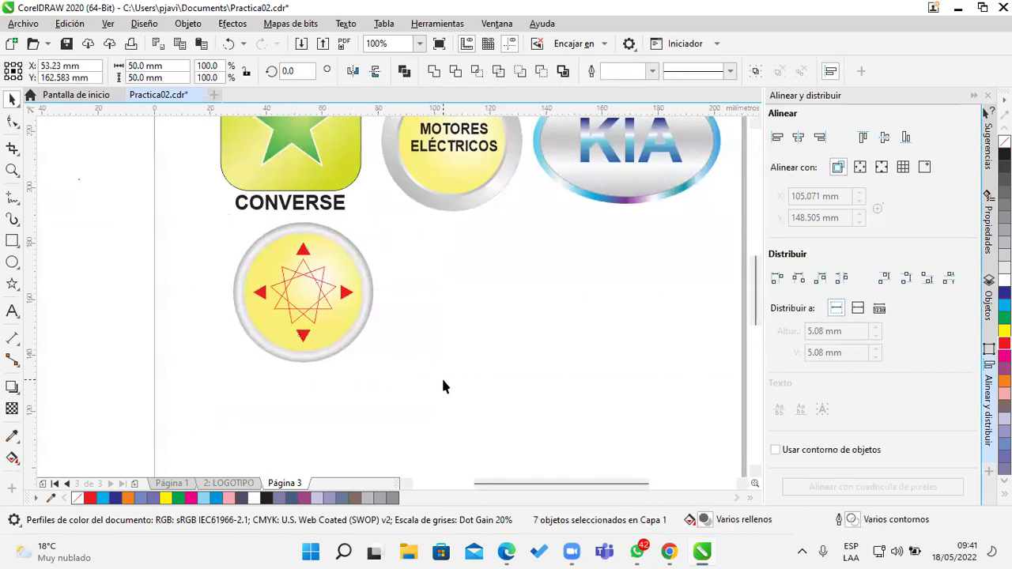
{"action": "left_click", "coordinate": [441, 384]}
{"action": "left_click_drag", "start_coordinate": [206, 217], "coordinate": [439, 367]}
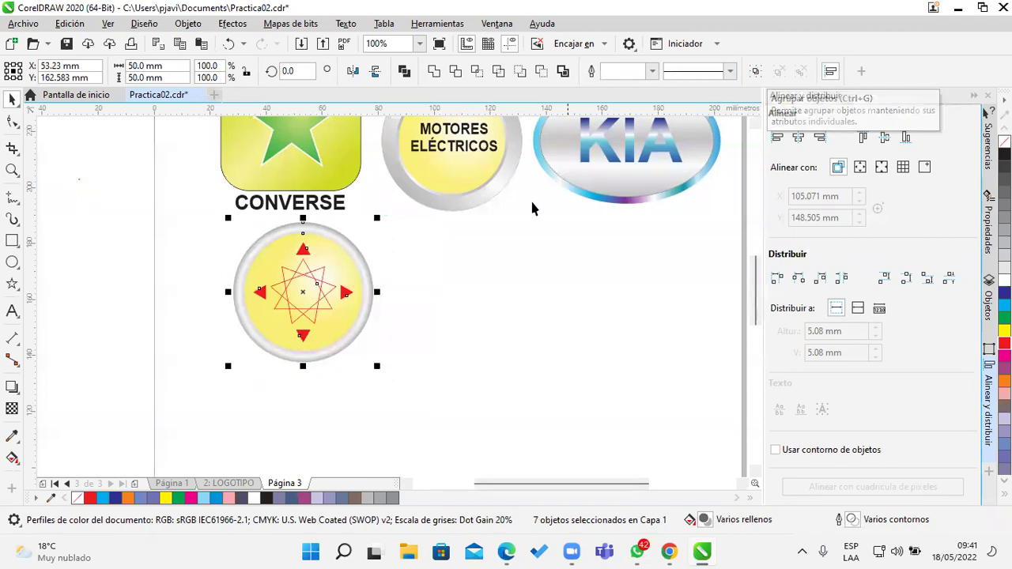
{"action": "right_click", "coordinate": [335, 262]}
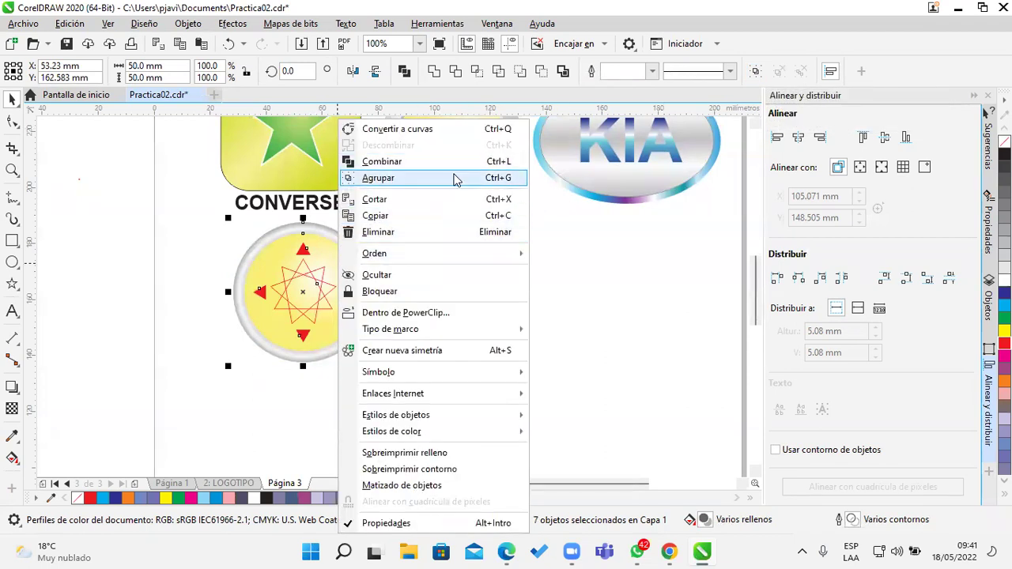
{"action": "left_click", "coordinate": [517, 178]}
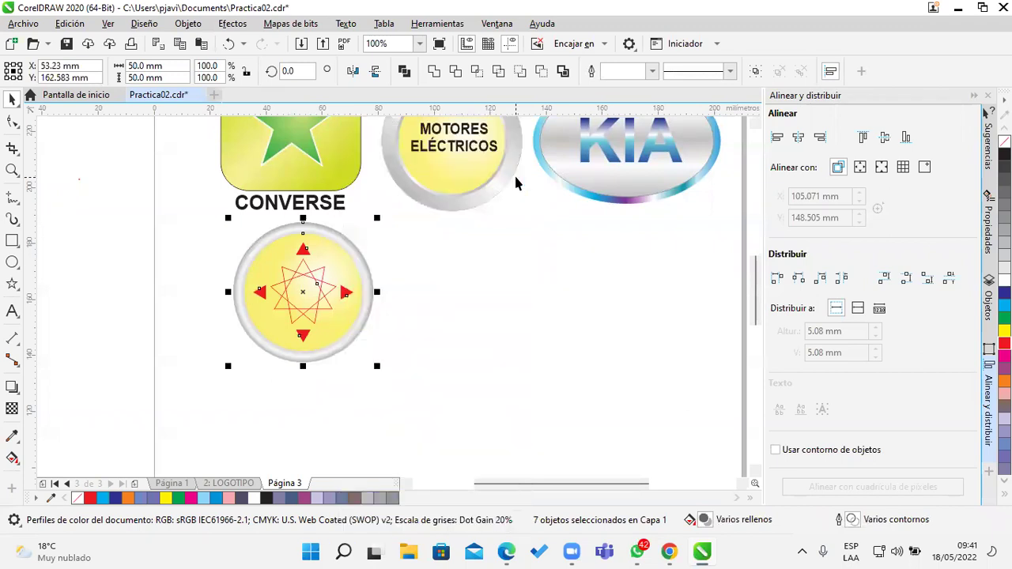
Move the grouped badge slightly left to line up beneath the CONVERSE logo
{"action": "left_click", "coordinate": [470, 287]}
{"action": "left_click_drag", "start_coordinate": [323, 343], "coordinate": [340, 313]}
{"action": "left_click", "coordinate": [491, 347]}
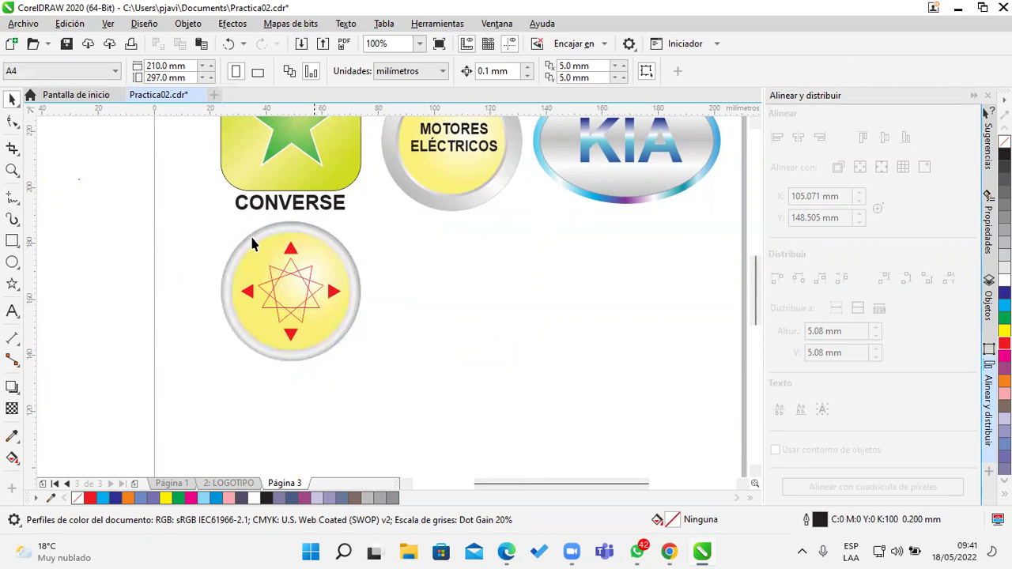
Draw a rectangle in the empty space right of the badge and size it to 60 by 60 mm
{"action": "scroll", "coordinate": [253, 240], "scroll_direction": "up", "scroll_amount": 2}
{"action": "scroll", "coordinate": [440, 271], "scroll_direction": "down", "scroll_amount": 2}
{"action": "left_click_drag", "start_coordinate": [667, 303], "coordinate": [441, 336]}
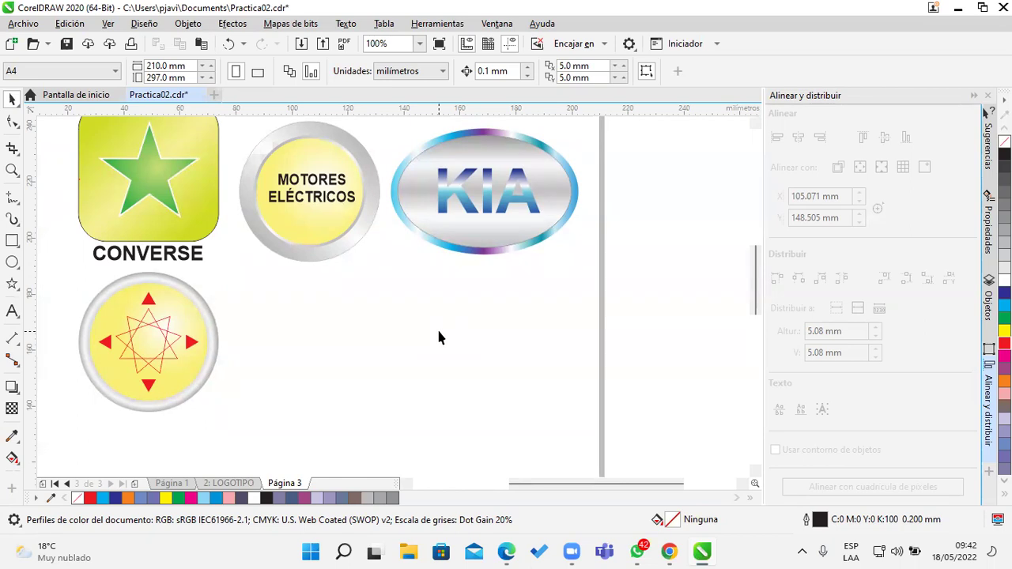
{"action": "left_click", "coordinate": [12, 261]}
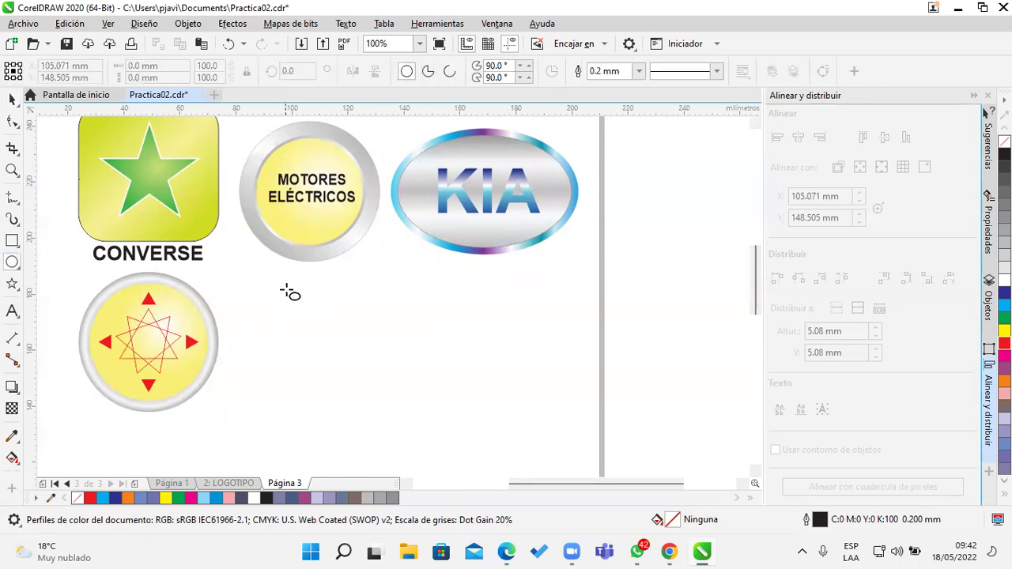
{"action": "scroll", "coordinate": [443, 260], "scroll_direction": "down", "scroll_amount": 3}
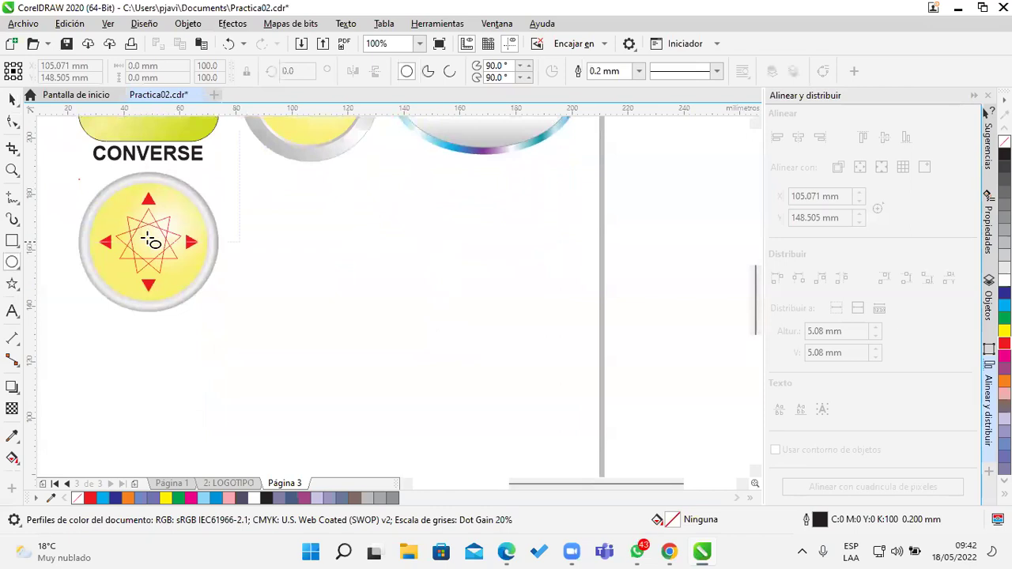
{"action": "left_click", "coordinate": [12, 240]}
{"action": "mouse_move", "coordinate": [262, 172]}
{"action": "left_mouse_down"}
{"action": "mouse_move", "coordinate": [324, 257]}
{"action": "mouse_move", "coordinate": [437, 340]}
{"action": "mouse_move", "coordinate": [420, 300]}
{"action": "left_mouse_up"}
{"action": "double_click", "coordinate": [153, 65]}
{"action": "type", "text": "60"}
{"action": "key", "text": "Tab"}
{"action": "type", "text": "60"}
{"action": "key", "text": "Return"}
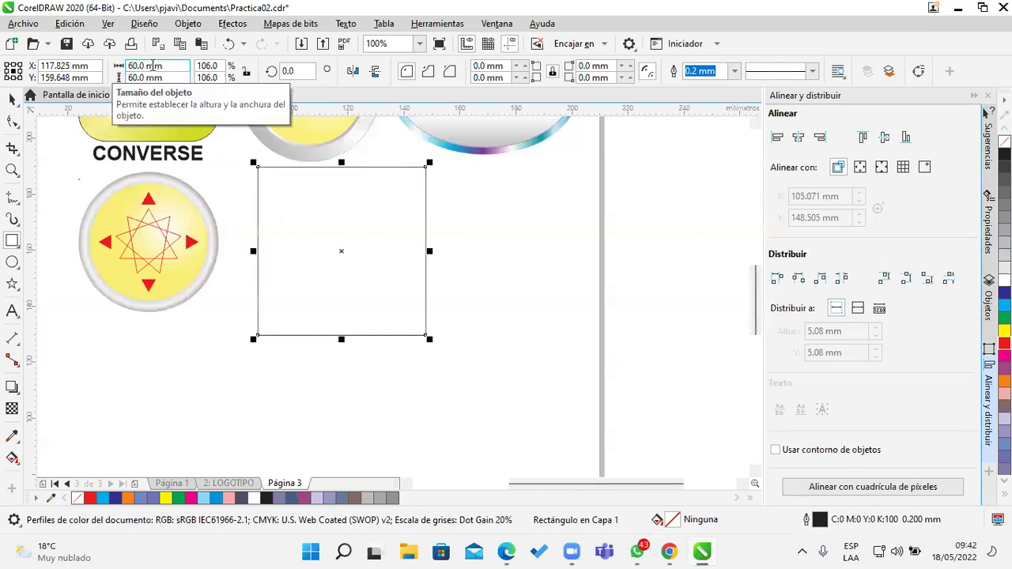
Round all four corners of the square with a 10 mm radius
{"action": "double_click", "coordinate": [481, 66]}
{"action": "type", "text": "10"}
{"action": "key", "text": "Return"}
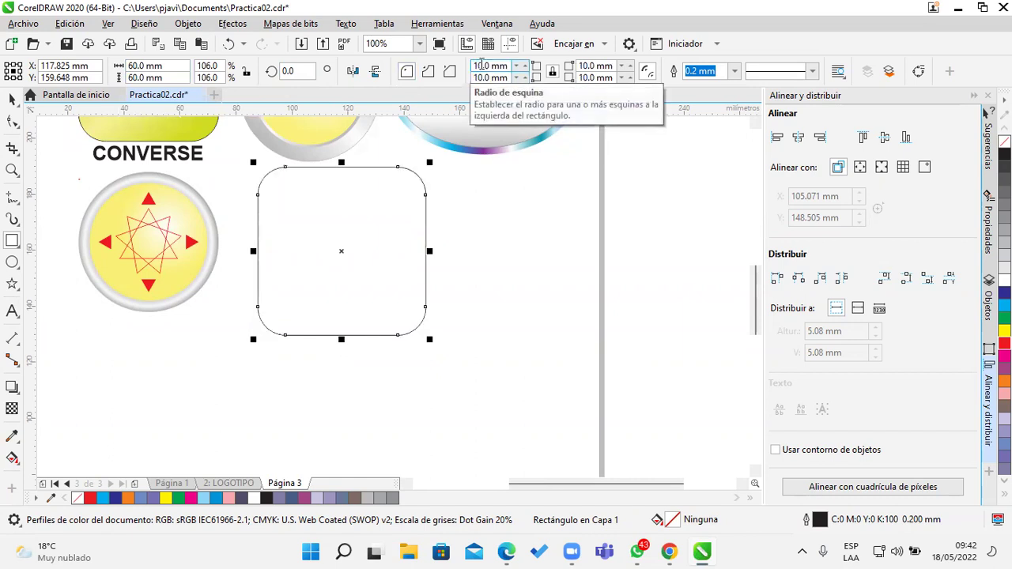
Move the rounded square down and slightly right, clear of the badge and the logos above
{"action": "left_click", "coordinate": [12, 99]}
{"action": "left_click_drag", "start_coordinate": [350, 254], "coordinate": [350, 276]}
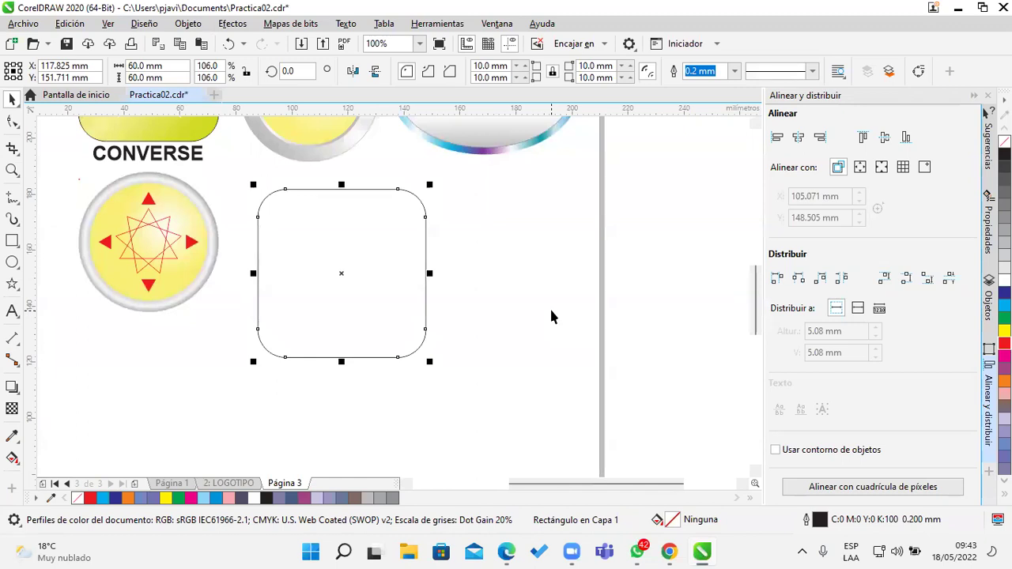
{"action": "left_click", "coordinate": [436, 289]}
{"action": "left_click_drag", "start_coordinate": [377, 283], "coordinate": [395, 296]}
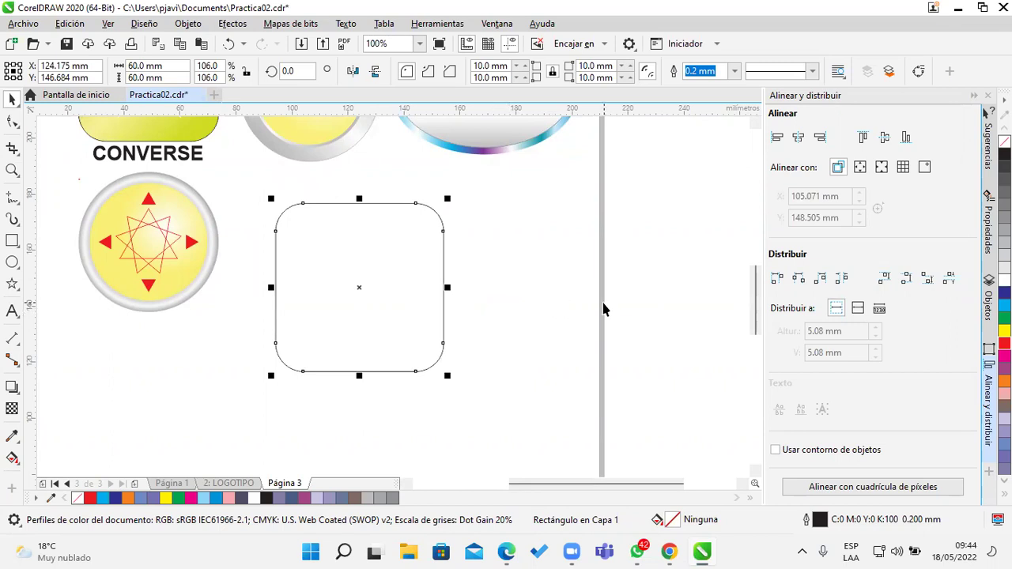
Give the rounded square a linear gradient fill and set its starting colour to light turquoise blue
{"action": "left_click", "coordinate": [473, 287]}
{"action": "left_click", "coordinate": [443, 287]}
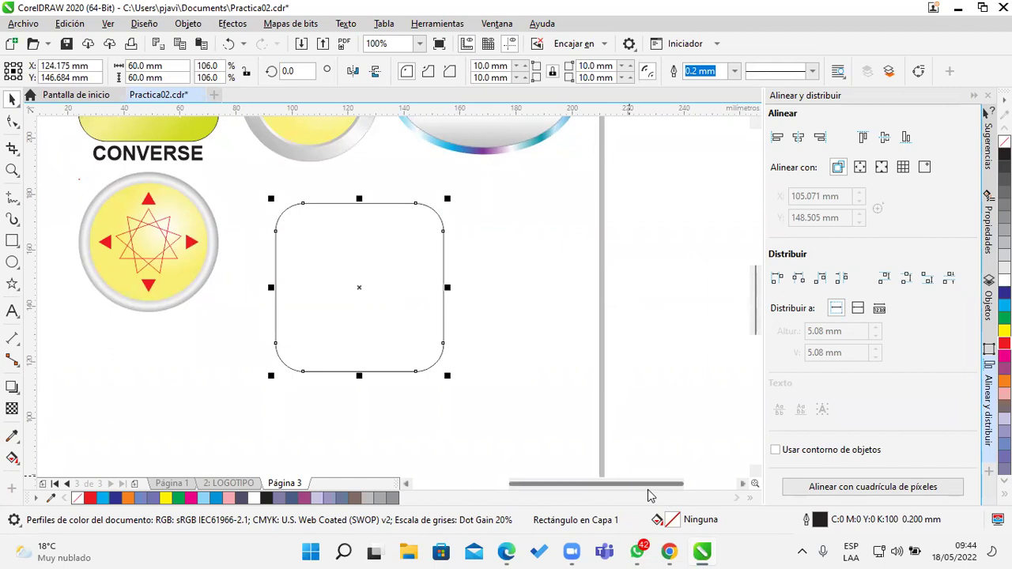
{"action": "key", "text": "F11"}
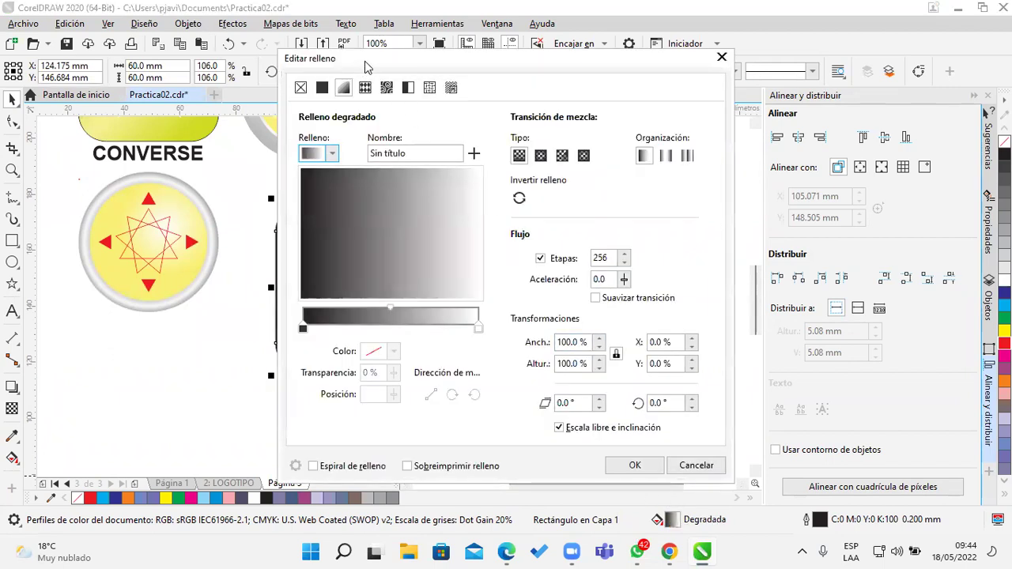
{"action": "left_click_drag", "start_coordinate": [366, 67], "coordinate": [542, 59]}
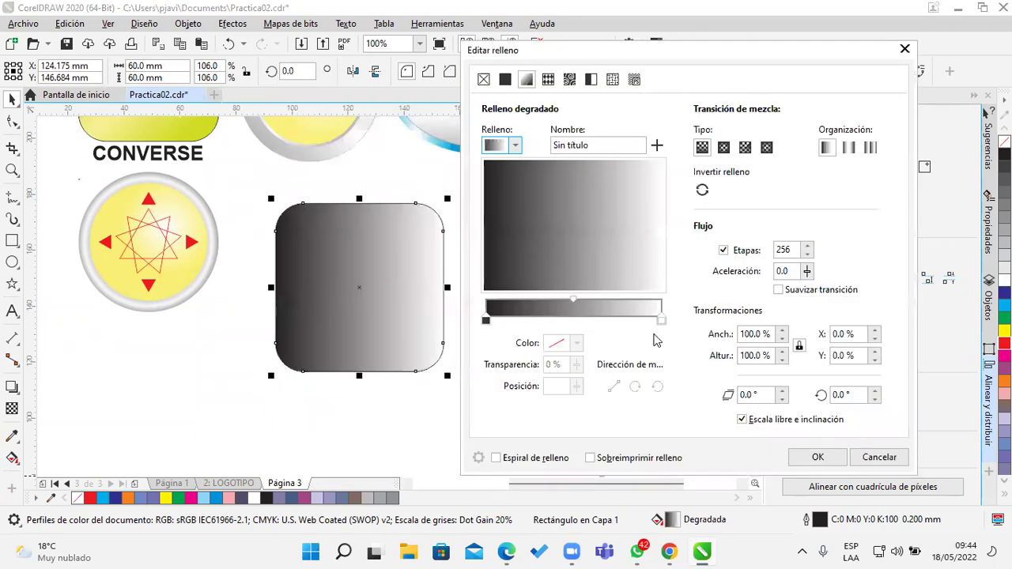
{"action": "left_click", "coordinate": [485, 319]}
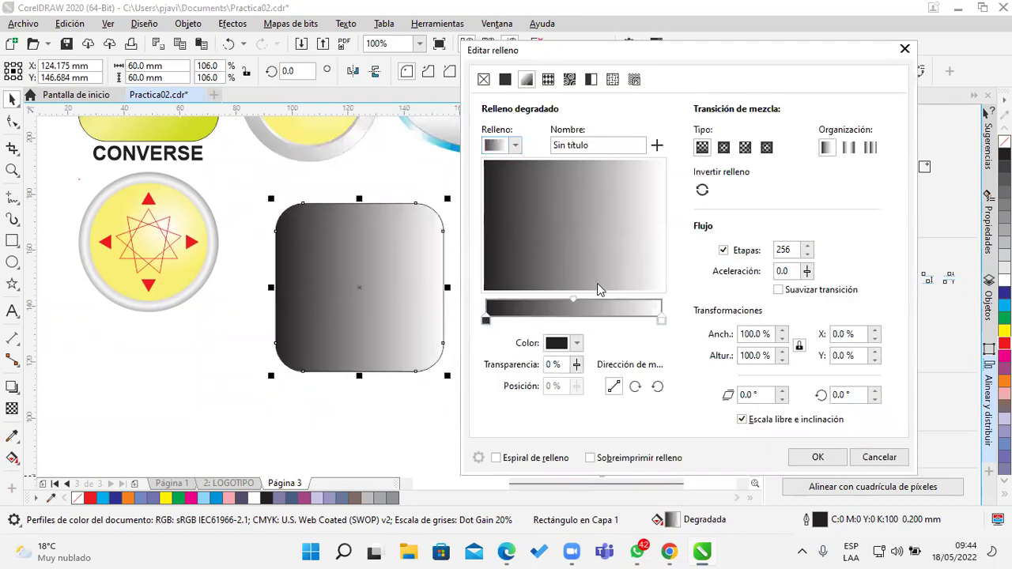
{"action": "left_click", "coordinate": [578, 345]}
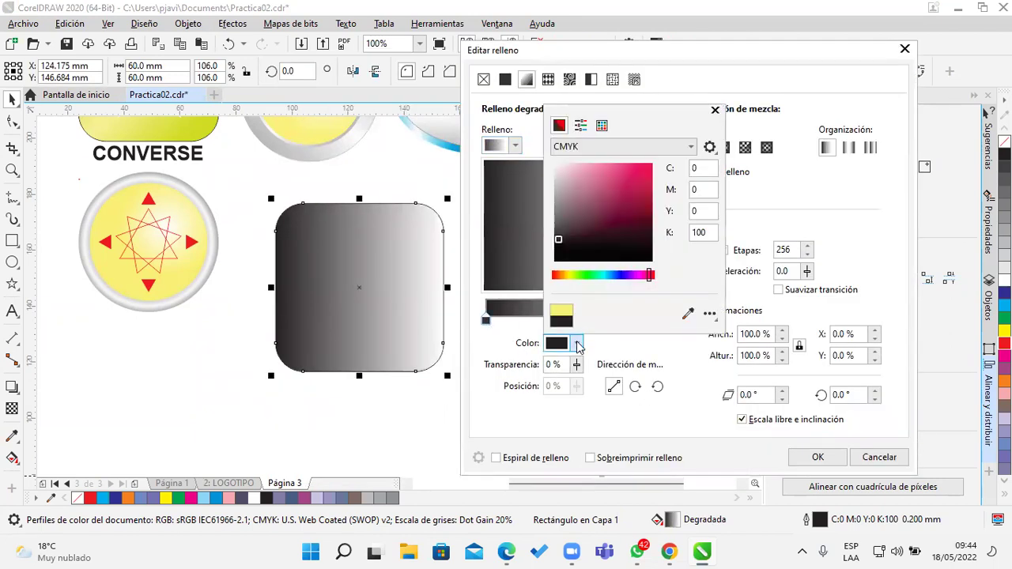
{"action": "left_click", "coordinate": [604, 277]}
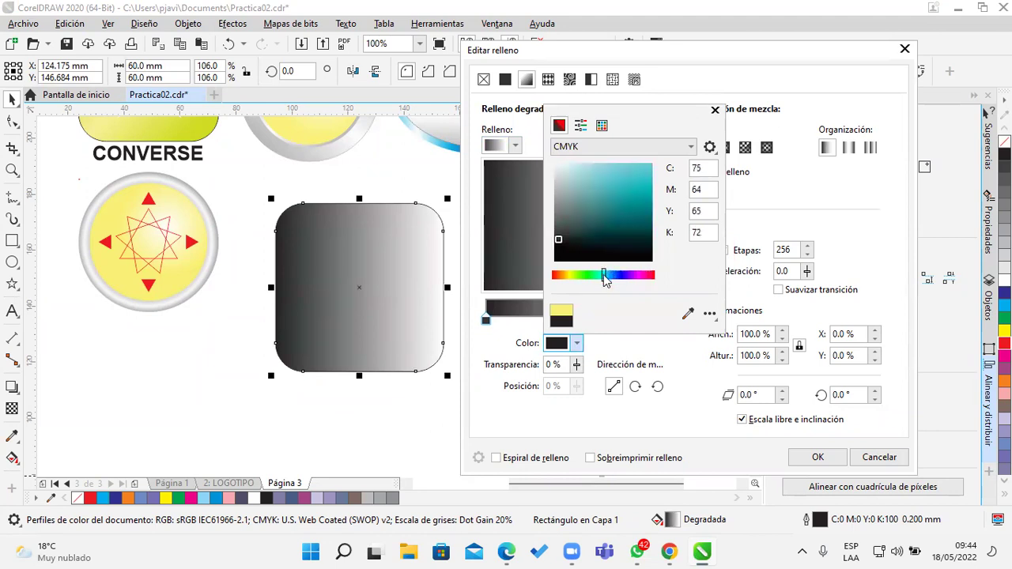
{"action": "left_click", "coordinate": [633, 201]}
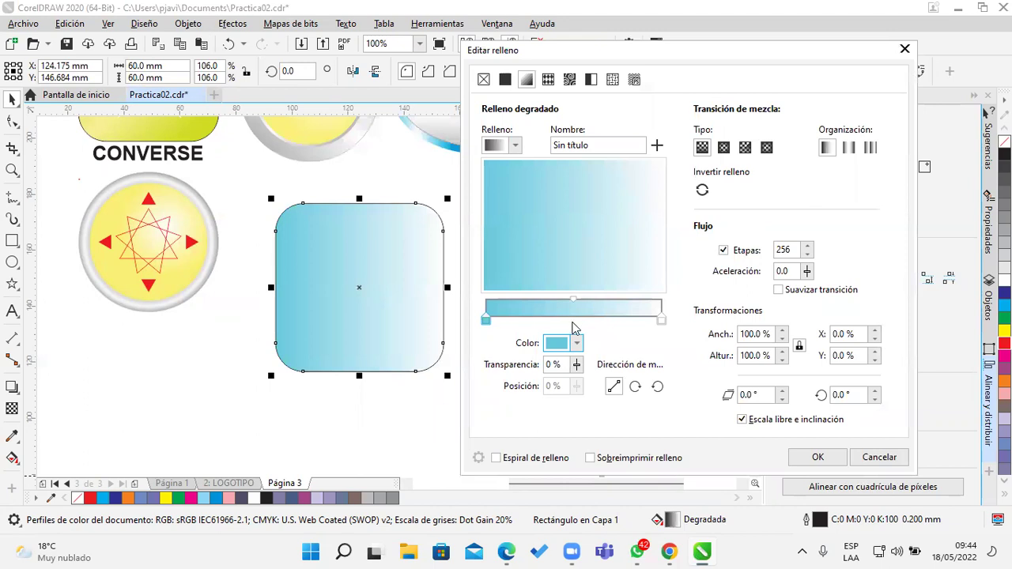
Add a white colour stop at about 47% along the square's gradient
{"action": "double_click", "coordinate": [569, 320]}
{"action": "left_click", "coordinate": [576, 343]}
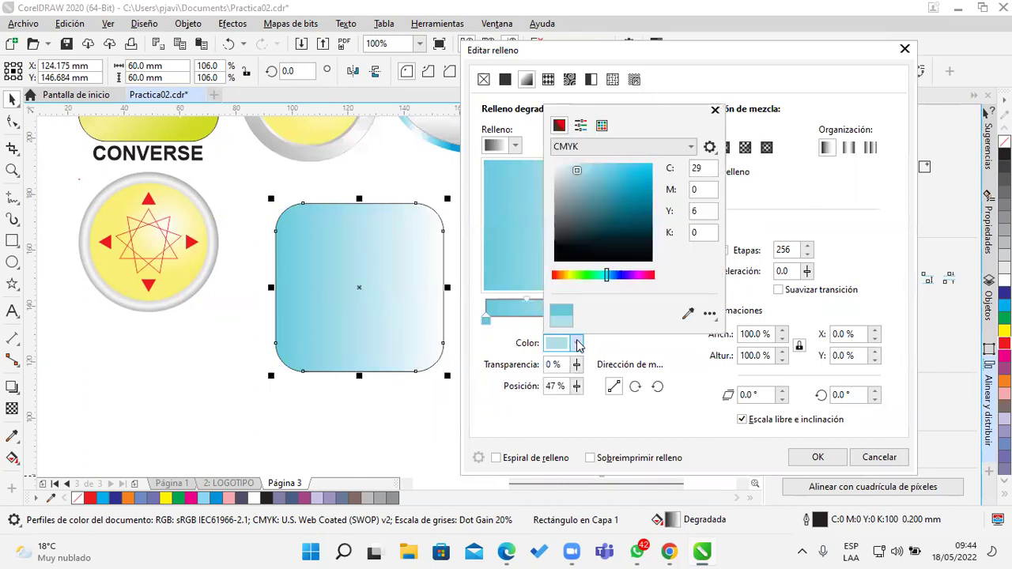
{"action": "left_click", "coordinate": [554, 163]}
{"action": "left_click", "coordinate": [802, 212]}
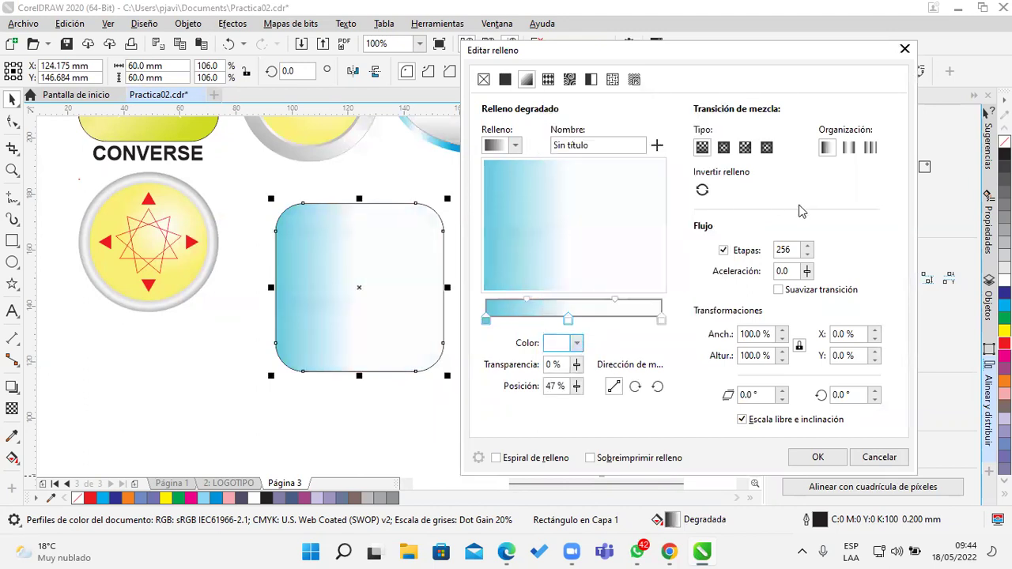
Change the end colour of the square's gradient to light sky blue
{"action": "left_click", "coordinate": [660, 322]}
{"action": "left_click", "coordinate": [577, 343]}
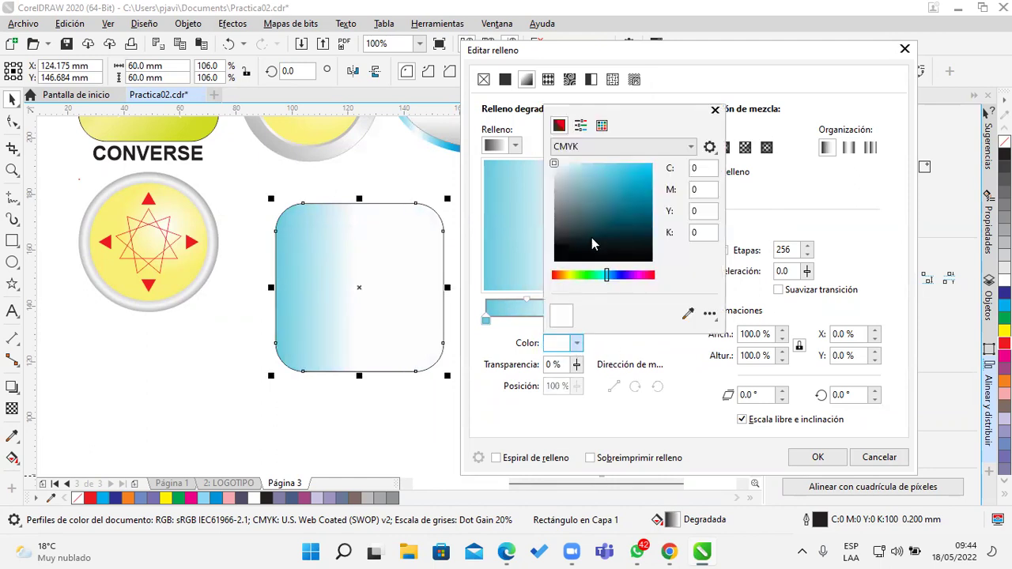
{"action": "left_click", "coordinate": [617, 164]}
{"action": "left_click", "coordinate": [592, 163]}
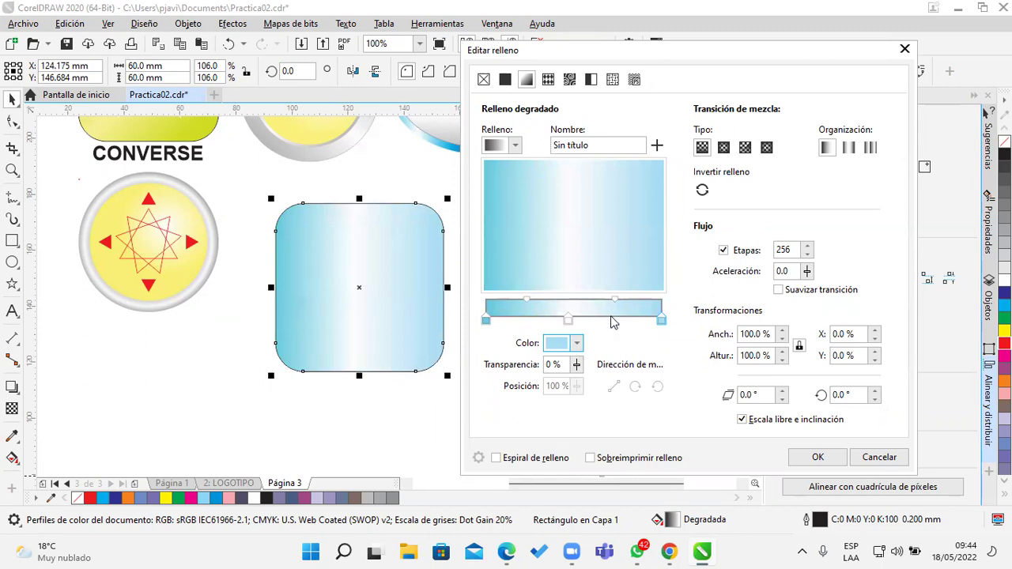
Rotate the square's gradient by 45° and apply the fill
{"action": "left_click", "coordinate": [850, 396]}
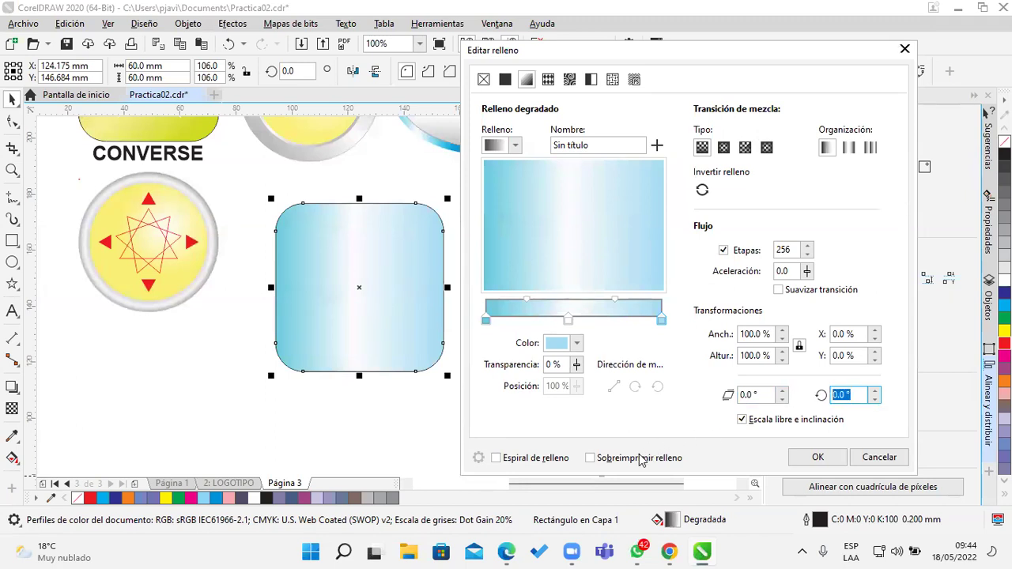
{"action": "left_click", "coordinate": [848, 395]}
{"action": "key", "text": "Return"}
{"action": "type", "text": "45"}
{"action": "left_click", "coordinate": [862, 358]}
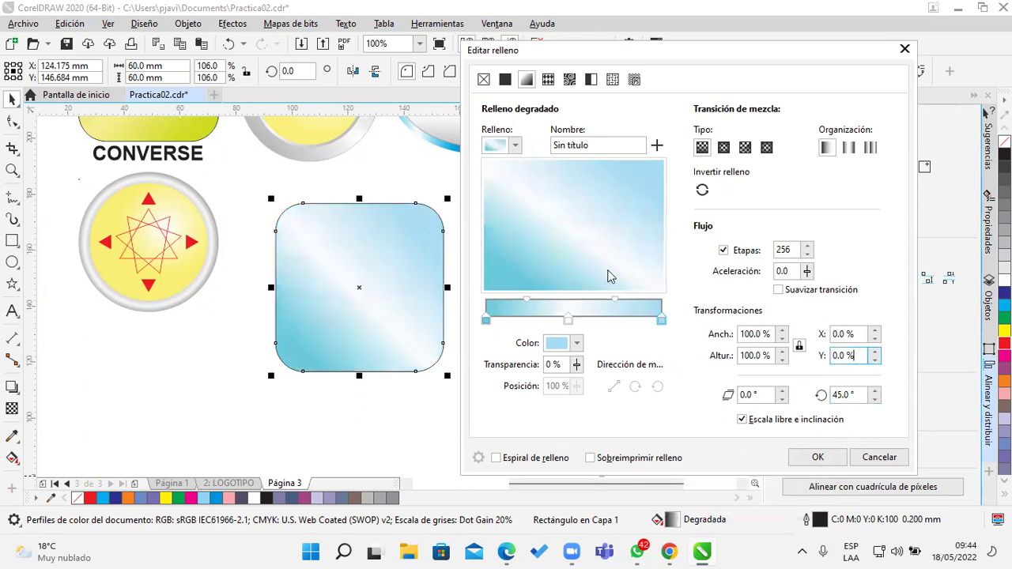
{"action": "double_click", "coordinate": [847, 394]}
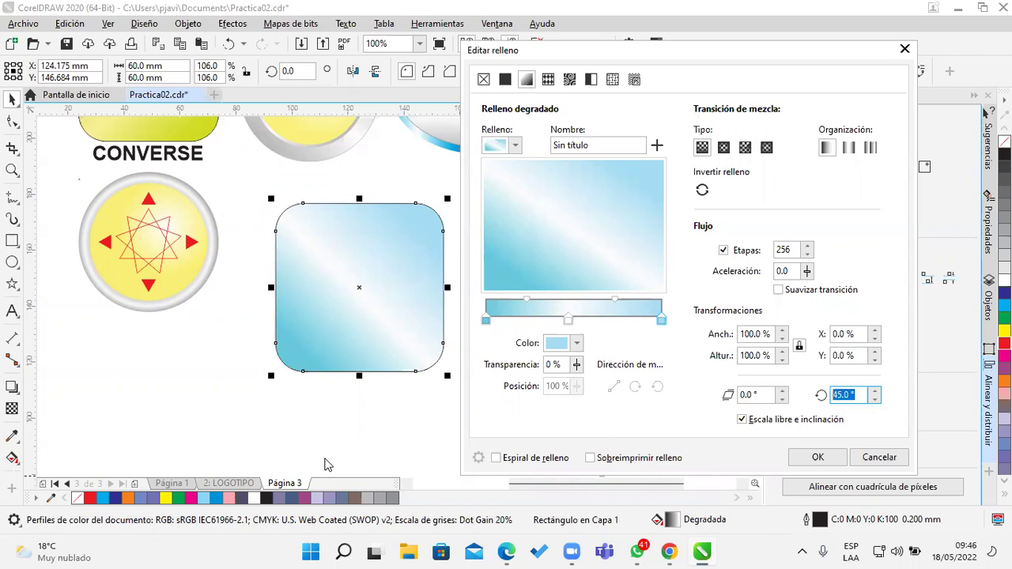
{"action": "left_click", "coordinate": [833, 458]}
Colour the rounded square's outline dark blue (C100 M100 Y0 K0) and set its width to 1.0 mm
{"action": "left_click", "coordinate": [386, 315]}
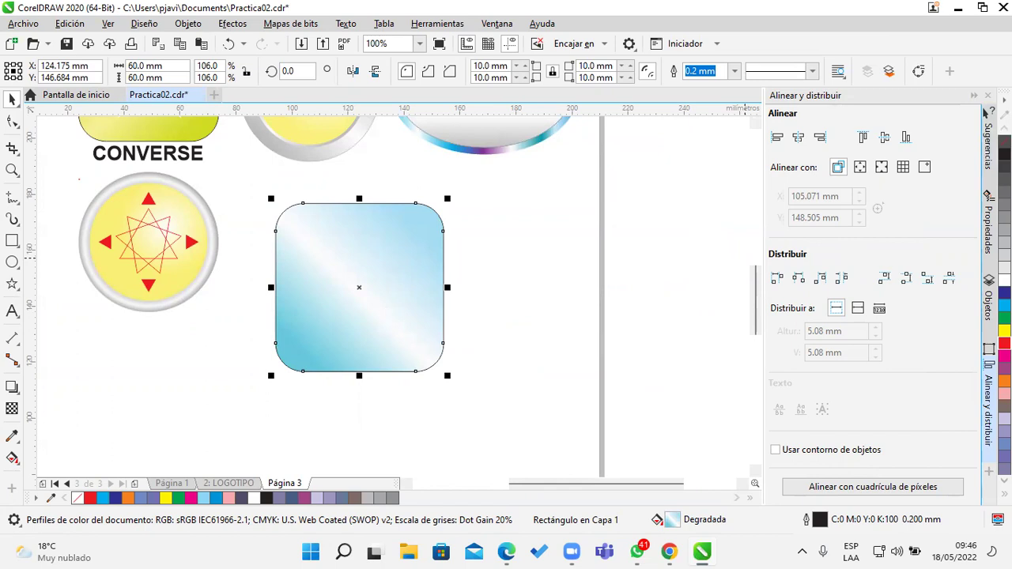
{"action": "right_click", "coordinate": [1004, 291]}
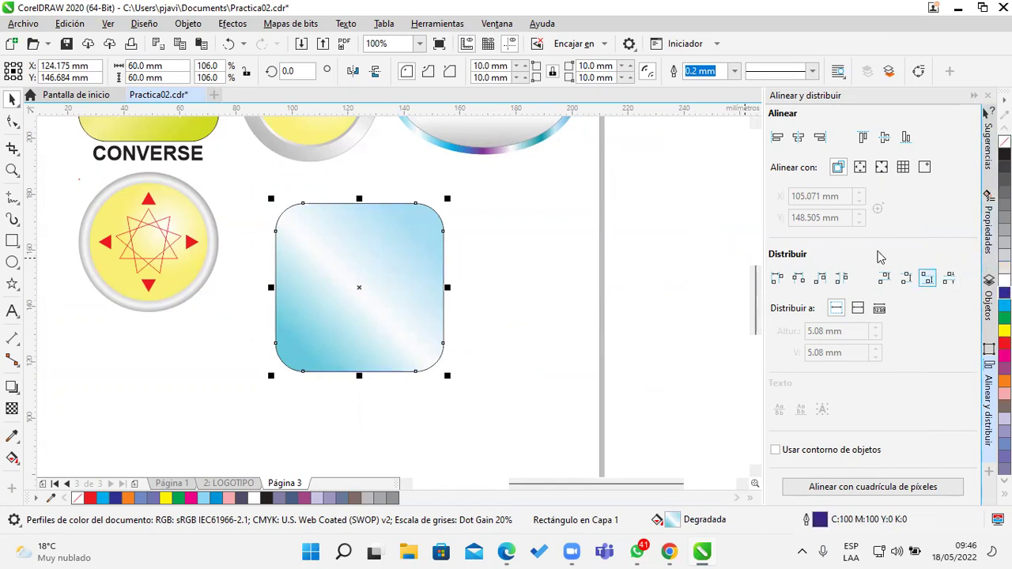
{"action": "left_click", "coordinate": [733, 71]}
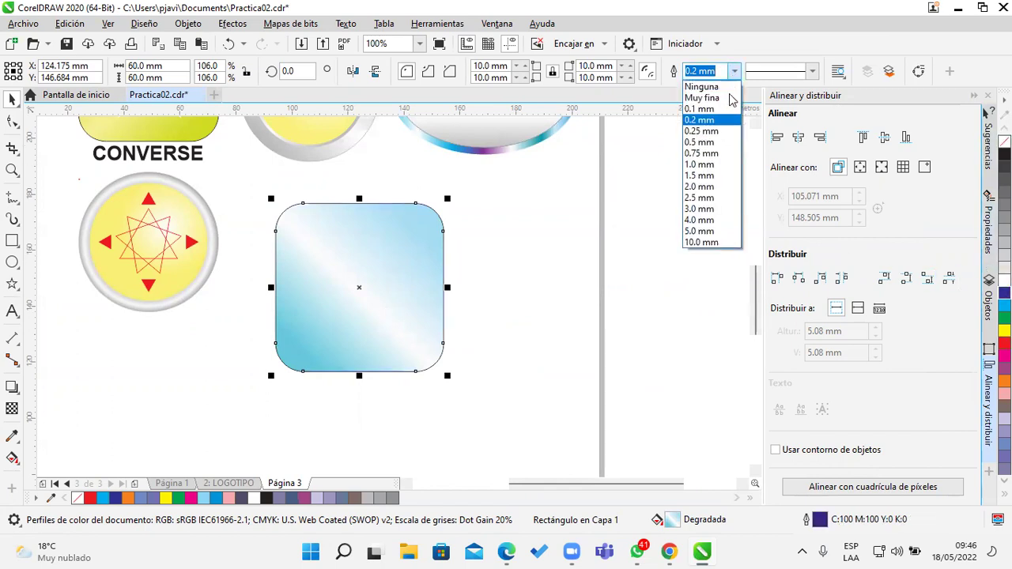
{"action": "left_click", "coordinate": [699, 165]}
{"action": "left_click", "coordinate": [523, 275]}
Move the rounded square left and slightly down, closer to the round yellow badge
{"action": "left_click_drag", "start_coordinate": [393, 339], "coordinate": [357, 348]}
{"action": "left_click", "coordinate": [461, 319]}
Try a 0.2 mm outline on the rounded square, and settle on a width of 0.75 mm
{"action": "left_click", "coordinate": [324, 301]}
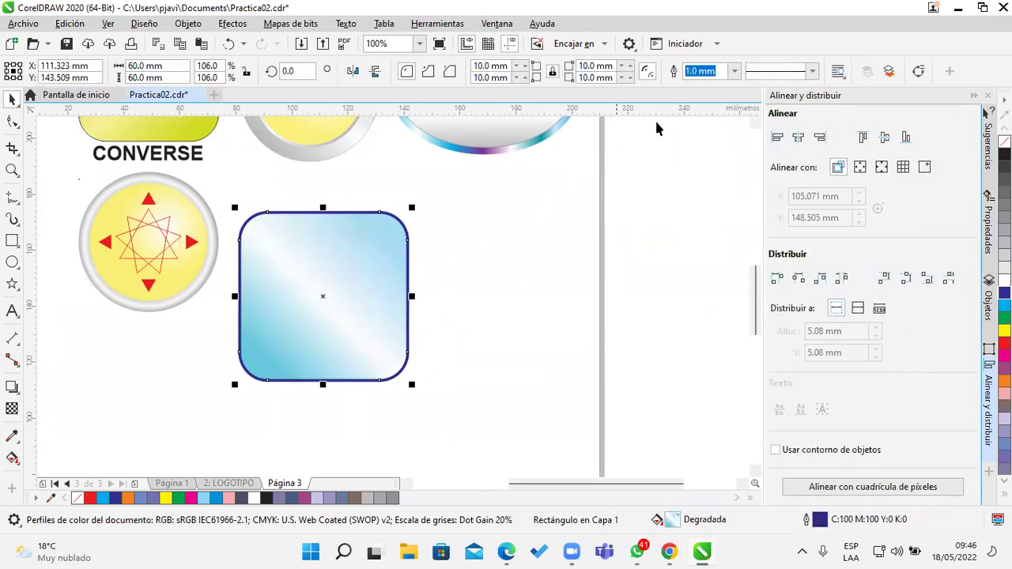
{"action": "left_click", "coordinate": [732, 71]}
{"action": "left_click", "coordinate": [699, 119]}
{"action": "left_click", "coordinate": [732, 71]}
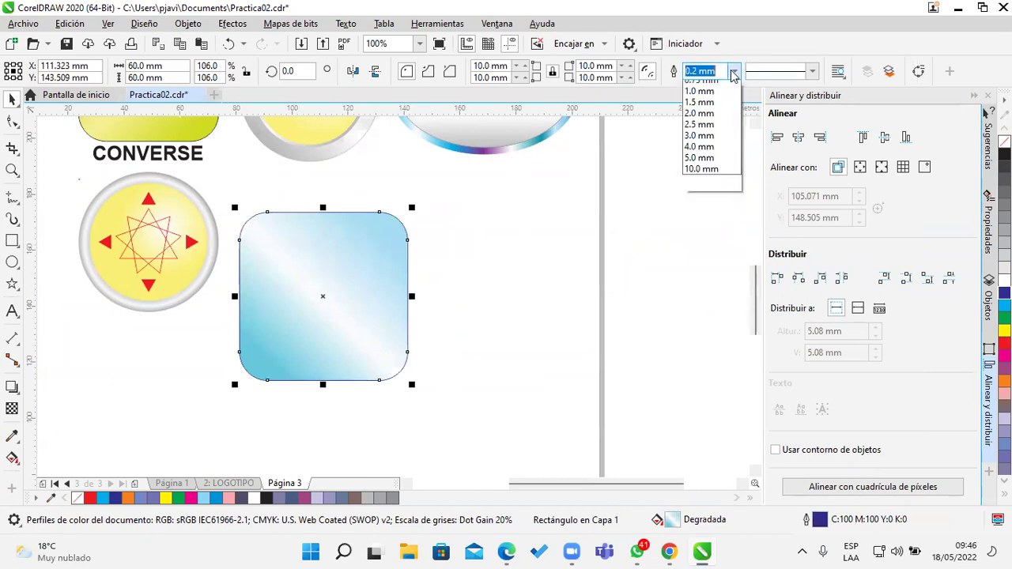
{"action": "left_click", "coordinate": [703, 153]}
{"action": "left_click", "coordinate": [515, 269]}
{"action": "left_click", "coordinate": [362, 287]}
Draw a circle in the empty space right of the rounded square and size it to 50 by 50 mm
{"action": "scroll", "coordinate": [466, 304], "scroll_direction": "right", "scroll_amount": 2}
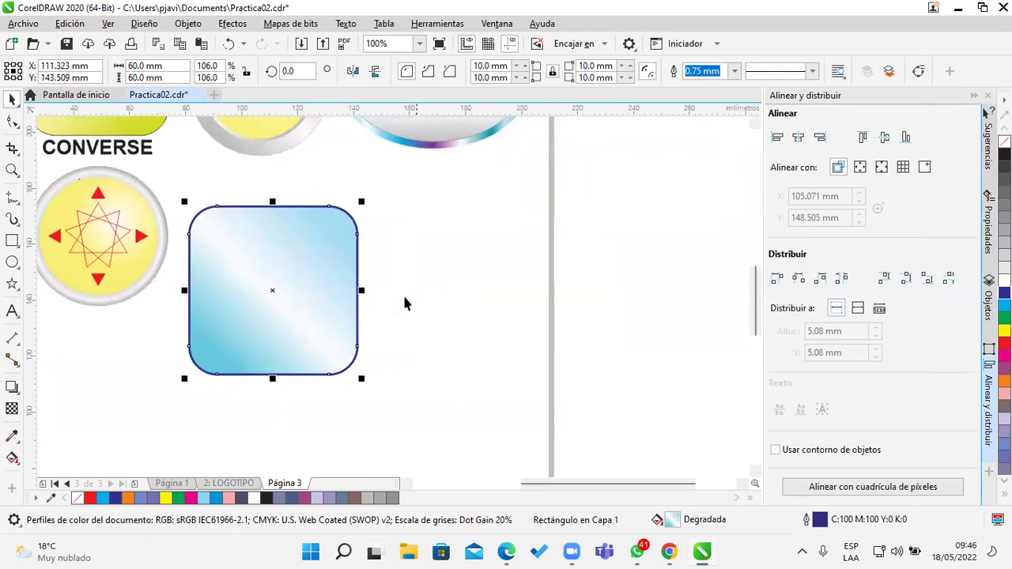
{"action": "left_click", "coordinate": [11, 263]}
{"action": "left_click_drag", "start_coordinate": [394, 236], "coordinate": [508, 354]}
{"action": "left_click_drag", "start_coordinate": [128, 65], "coordinate": [147, 66]}
{"action": "type", "text": "50"}
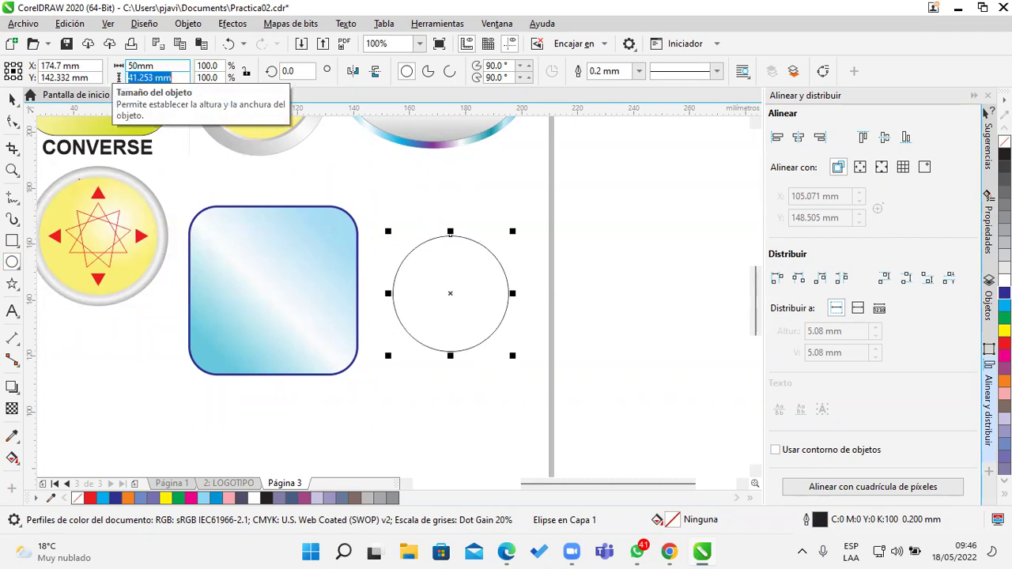
{"action": "key", "text": "Return"}
{"action": "left_click", "coordinate": [11, 98]}
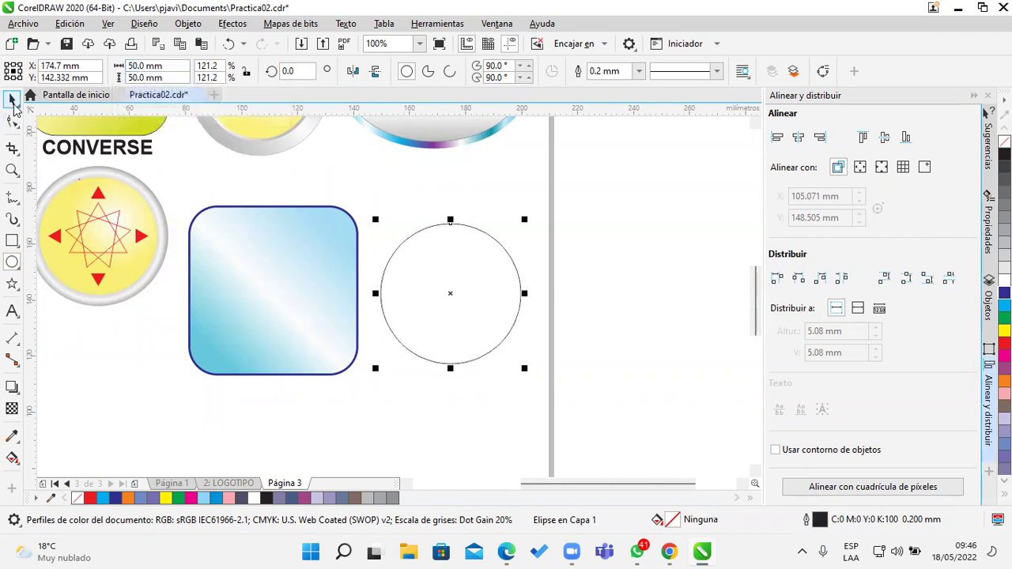
Line the circle's centre up with the rounded square's middle height, placing it just right of the square
{"action": "left_click", "coordinate": [427, 297]}
{"action": "left_click_drag", "start_coordinate": [427, 297], "coordinate": [277, 294]}
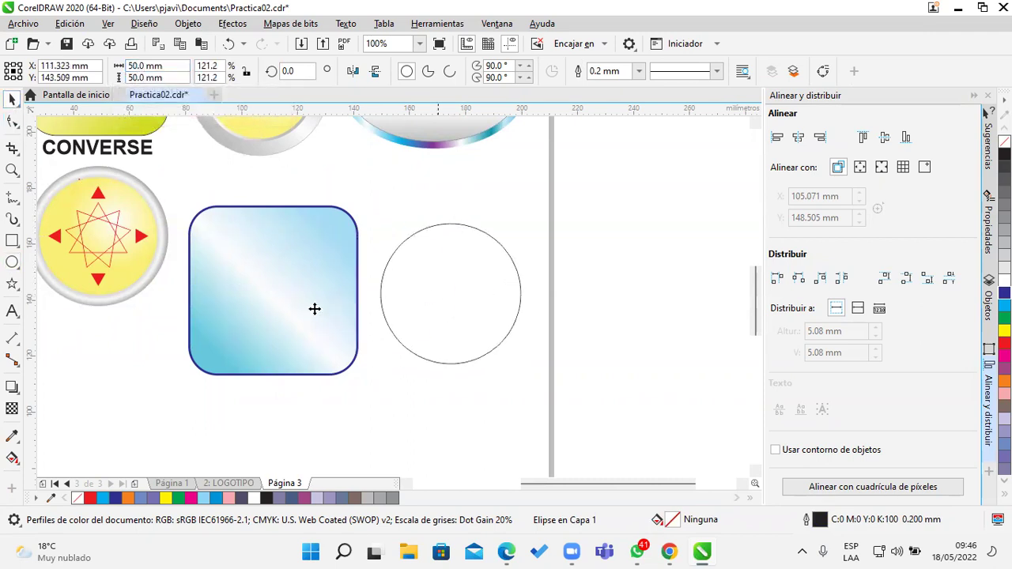
{"action": "left_click_drag", "start_coordinate": [409, 330], "coordinate": [519, 319]}
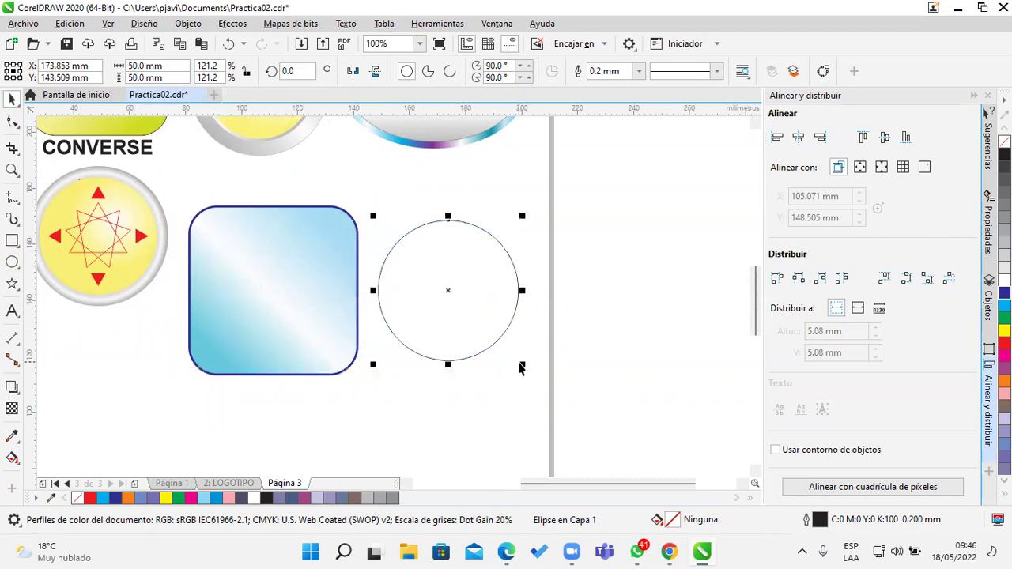
{"action": "scroll", "coordinate": [526, 311], "scroll_direction": "up", "scroll_amount": 2}
{"action": "scroll", "coordinate": [528, 307], "scroll_direction": "down", "scroll_amount": 2}
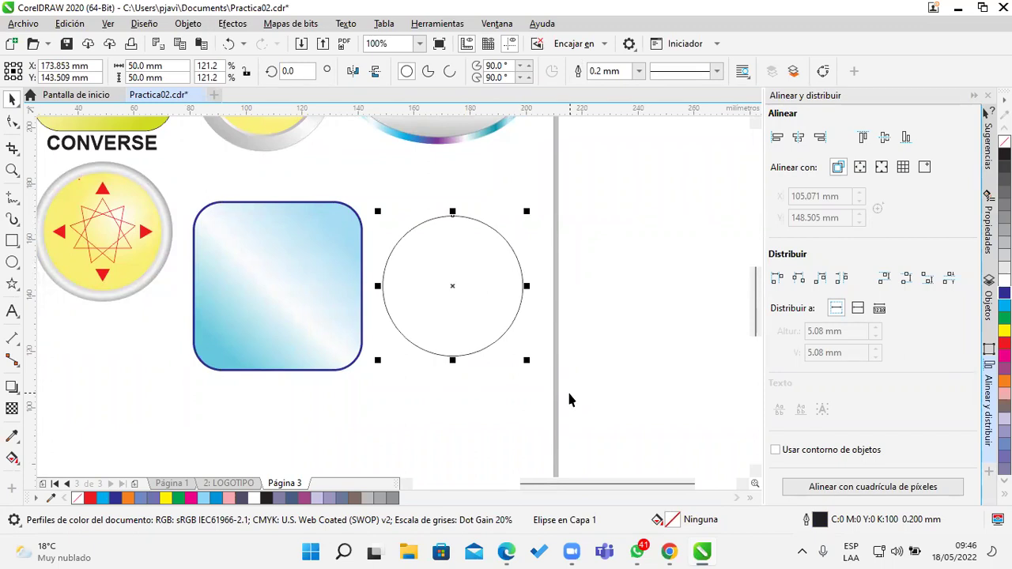
Give the circle a gradient fill and set its type to conical
{"action": "key", "text": "F11"}
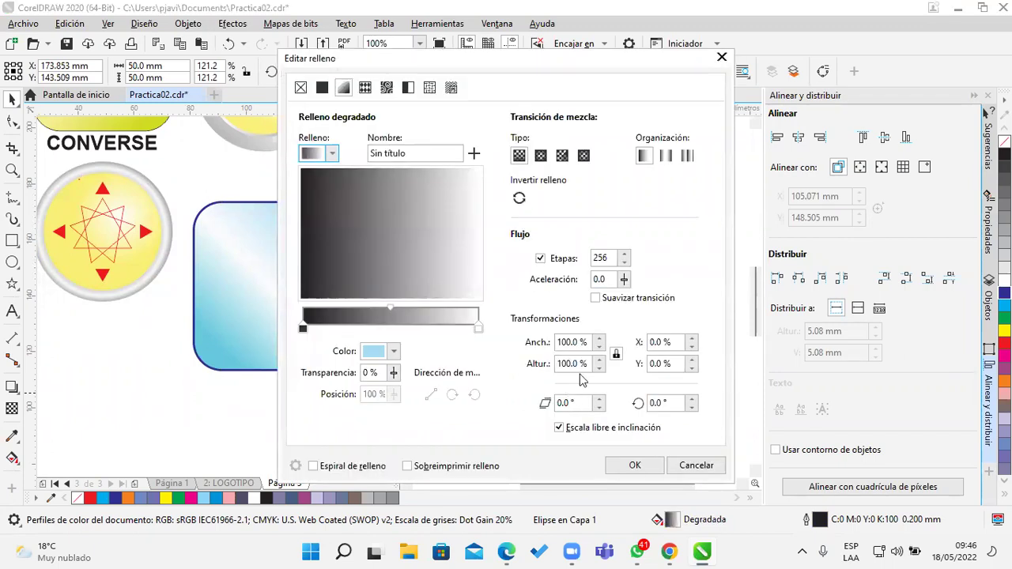
{"action": "left_click_drag", "start_coordinate": [362, 69], "coordinate": [661, 67]}
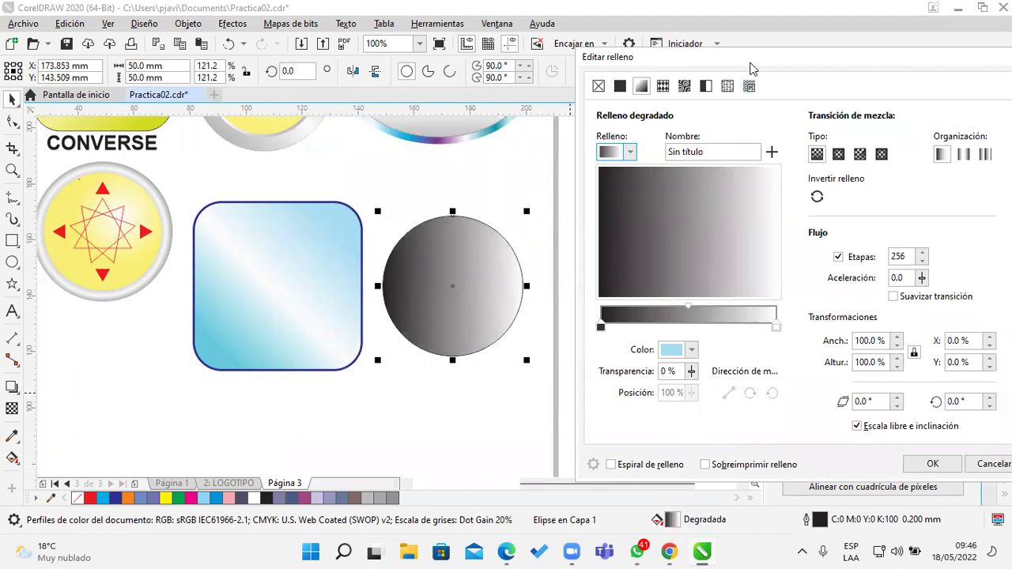
{"action": "left_click_drag", "start_coordinate": [751, 69], "coordinate": [657, 58]}
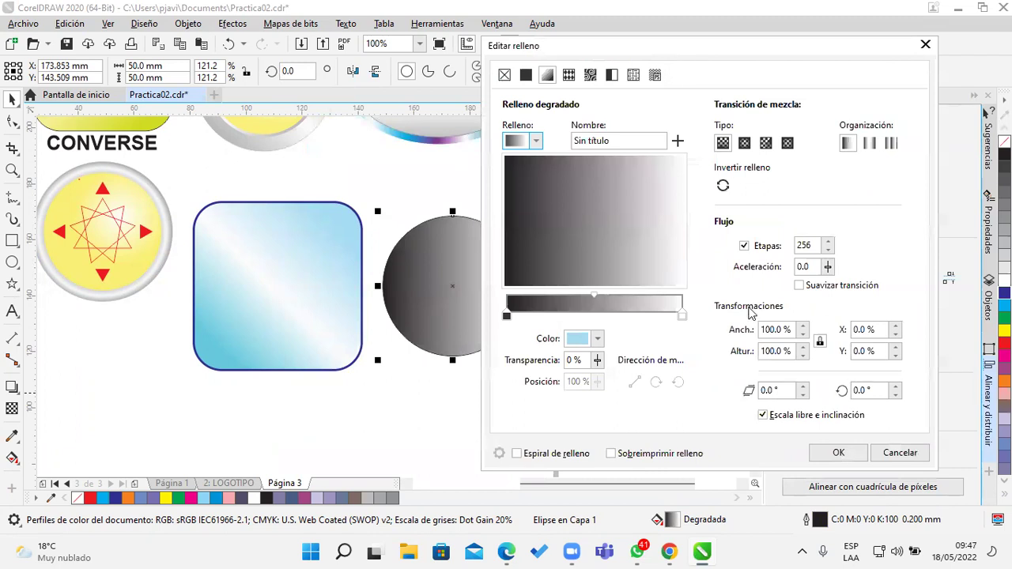
{"action": "left_click", "coordinate": [767, 146]}
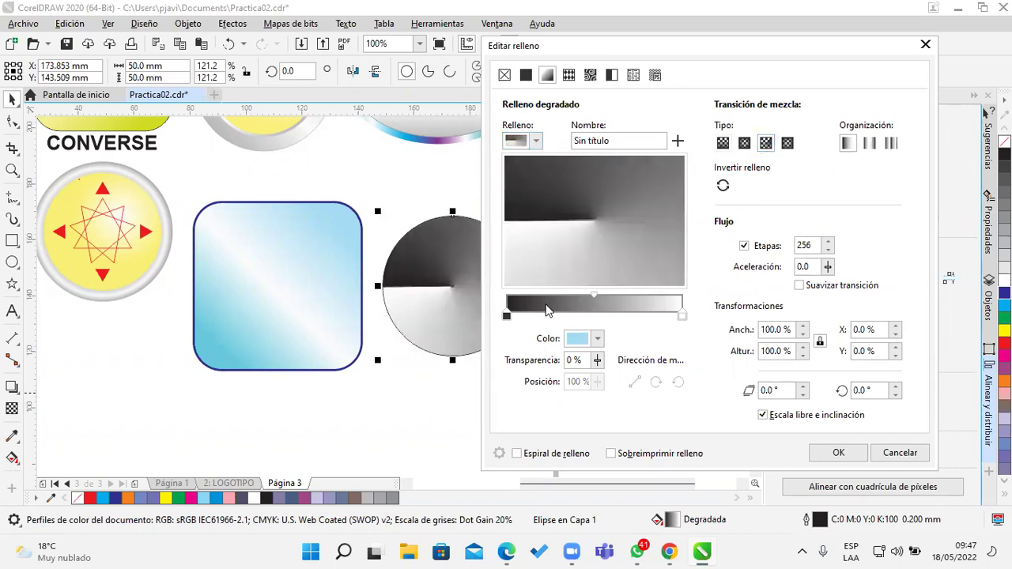
Set the starting colour of the circle's conical gradient to a medium blue
{"action": "left_click", "coordinate": [507, 316]}
{"action": "left_click", "coordinate": [596, 340]}
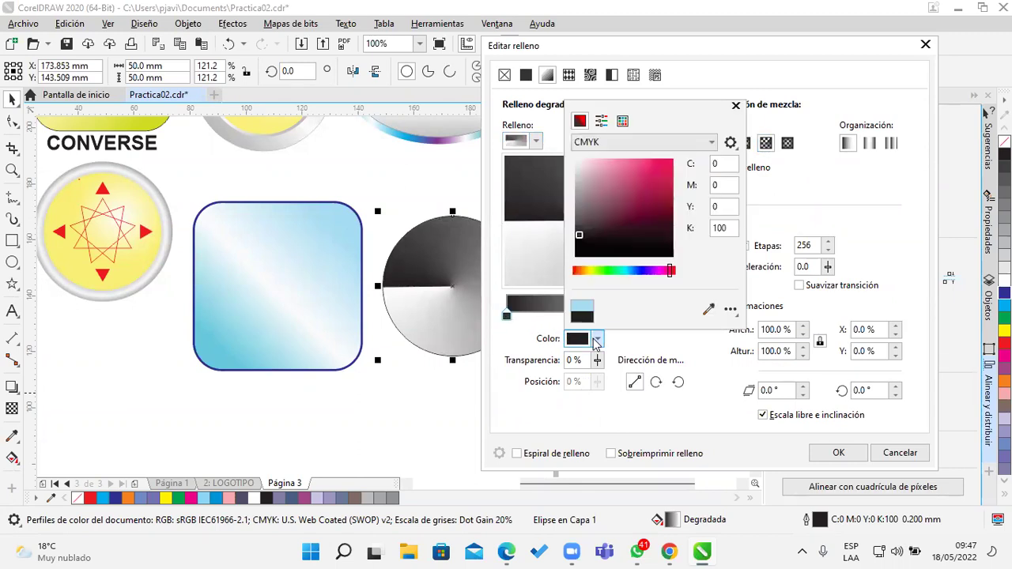
{"action": "left_click", "coordinate": [639, 271]}
{"action": "left_click_drag", "start_coordinate": [657, 208], "coordinate": [717, 163]}
{"action": "left_click", "coordinate": [781, 191]}
Set the end colour of the circle's conical gradient to a medium blue with C 85, M 66, Y 0, K 0
{"action": "left_click", "coordinate": [682, 315]}
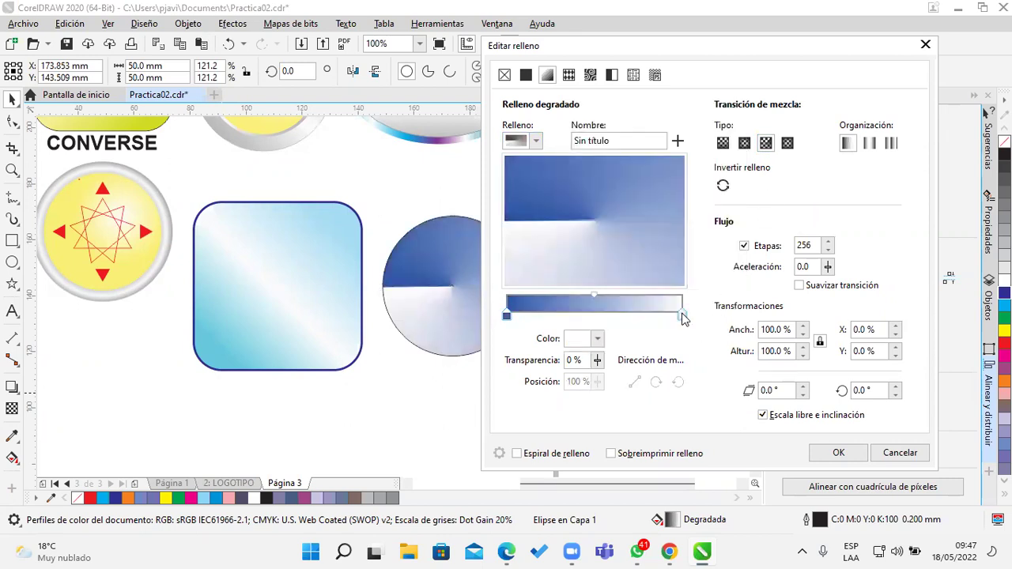
{"action": "left_click", "coordinate": [597, 339]}
{"action": "left_click", "coordinate": [634, 271]}
{"action": "left_click_drag", "start_coordinate": [647, 199], "coordinate": [698, 147]}
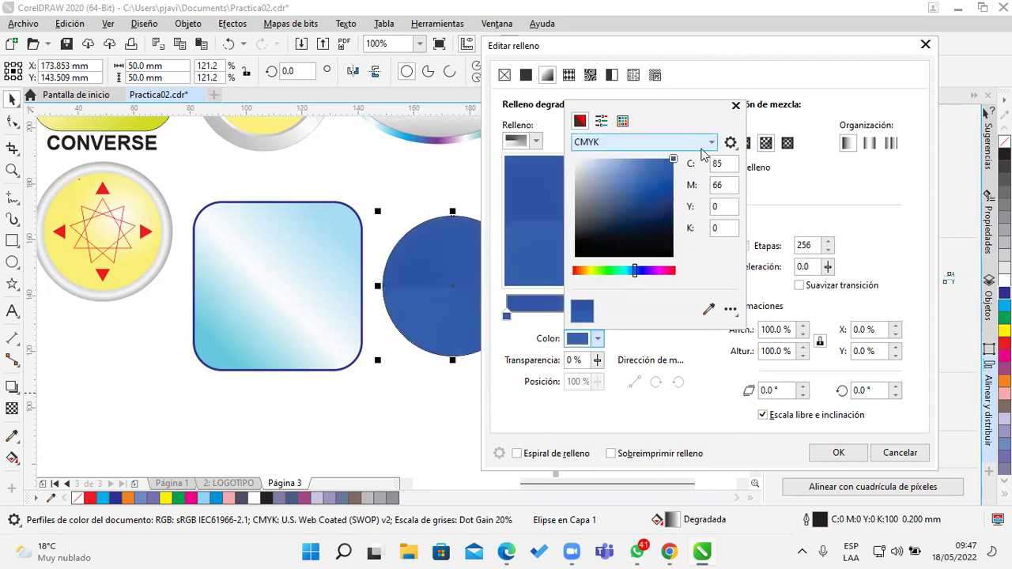
{"action": "left_click", "coordinate": [809, 218]}
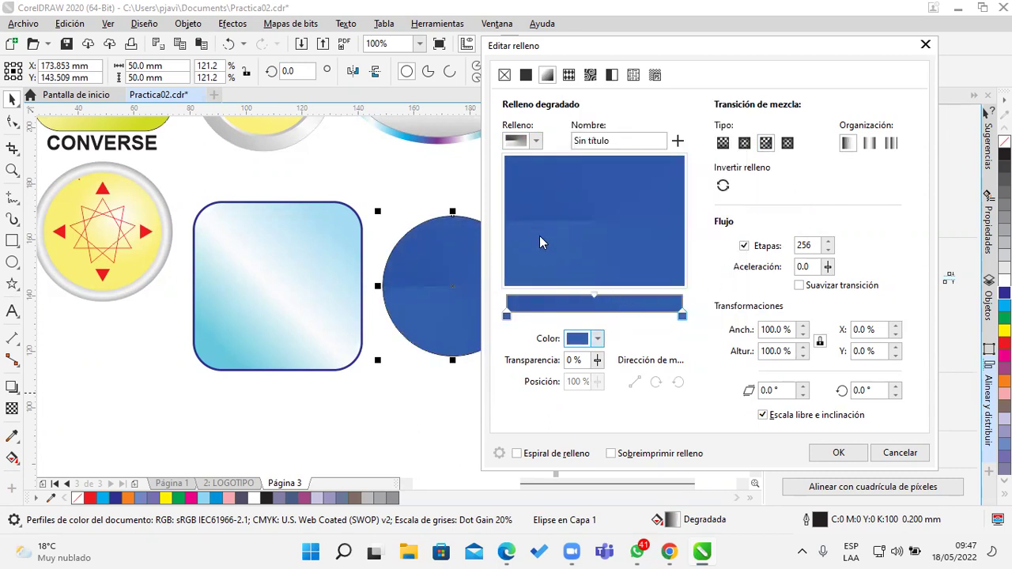
Replace the gradient's end colour with a deeper blue sampled from the fill preview using the eyedropper
{"action": "left_click", "coordinate": [596, 340]}
{"action": "left_click", "coordinate": [707, 310]}
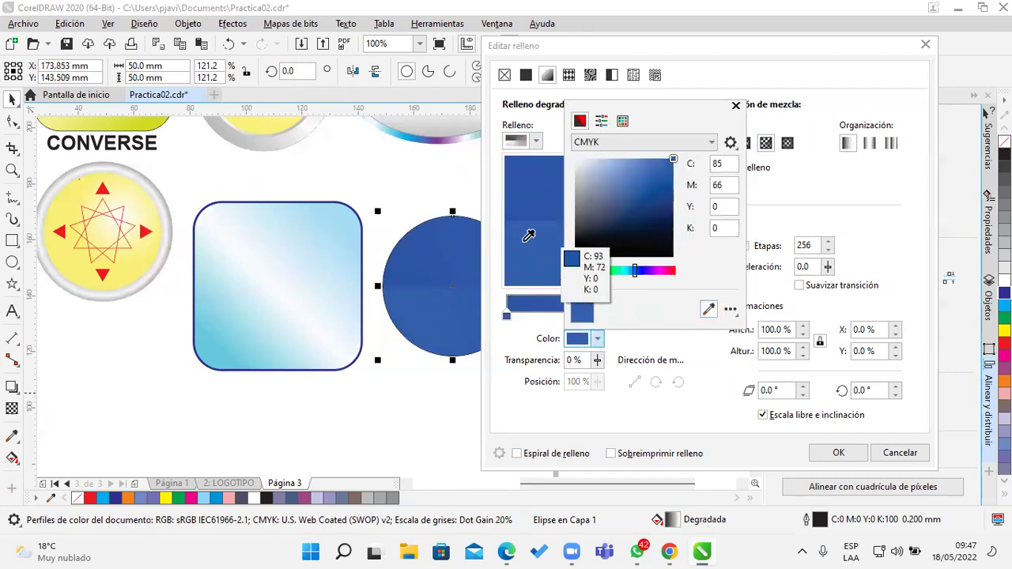
{"action": "left_click", "coordinate": [541, 194]}
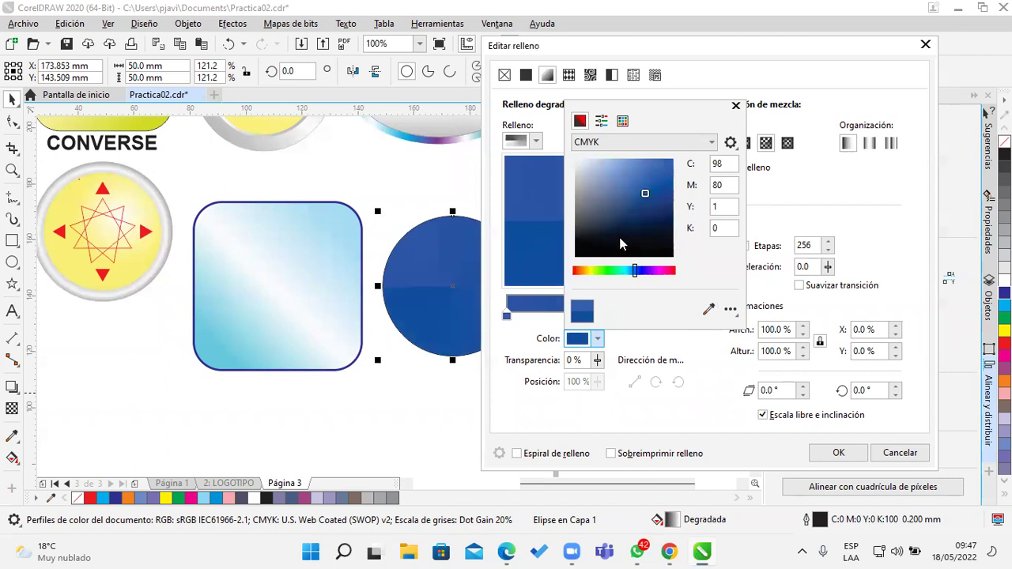
{"action": "left_click", "coordinate": [840, 219]}
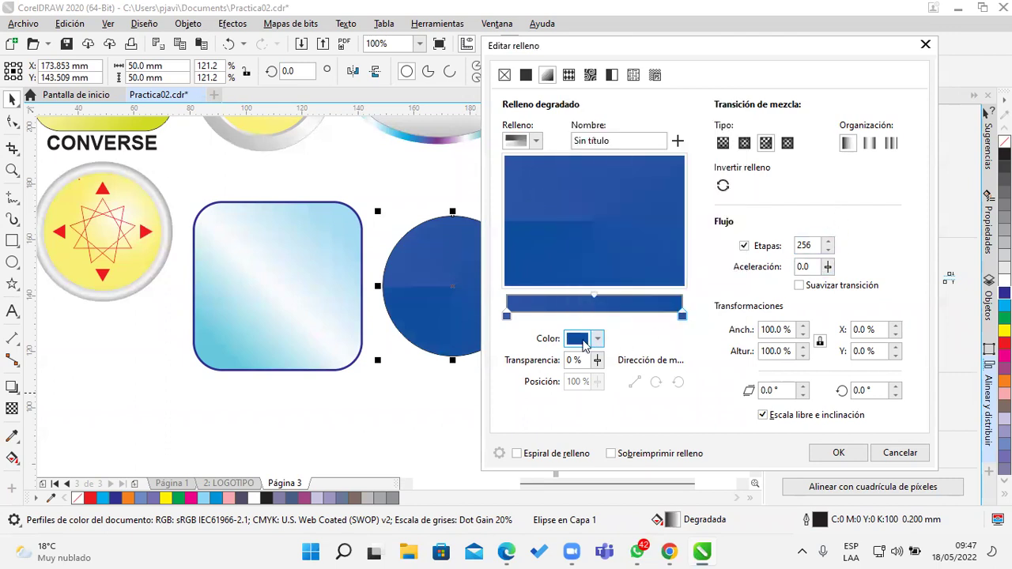
Set the gradient's start colour by sampling the darker blue in the fill preview, and read its CMYK values
{"action": "left_click", "coordinate": [506, 316]}
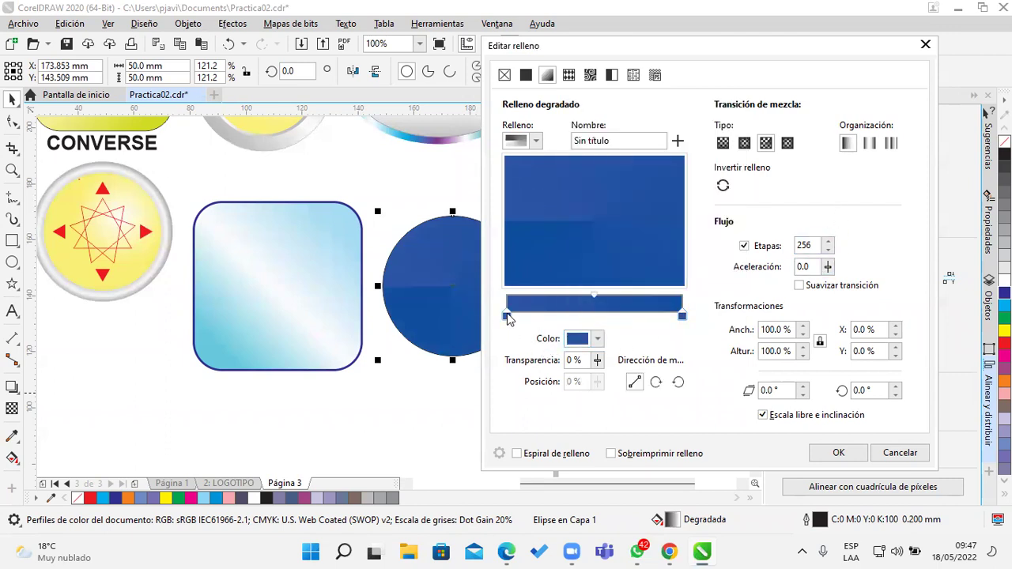
{"action": "left_click", "coordinate": [597, 338]}
{"action": "left_click", "coordinate": [710, 307]}
{"action": "left_click", "coordinate": [528, 247]}
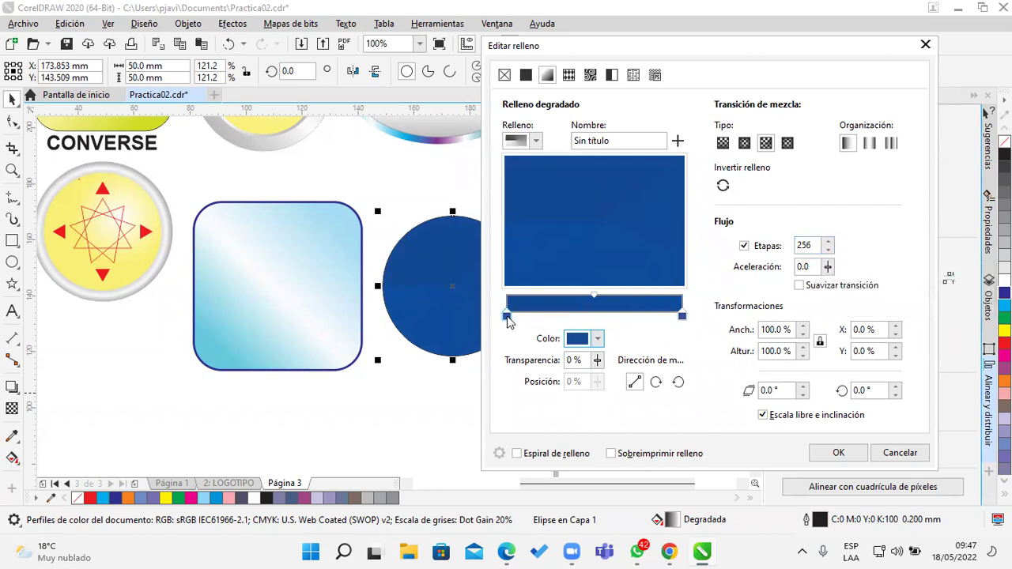
{"action": "left_click", "coordinate": [597, 339]}
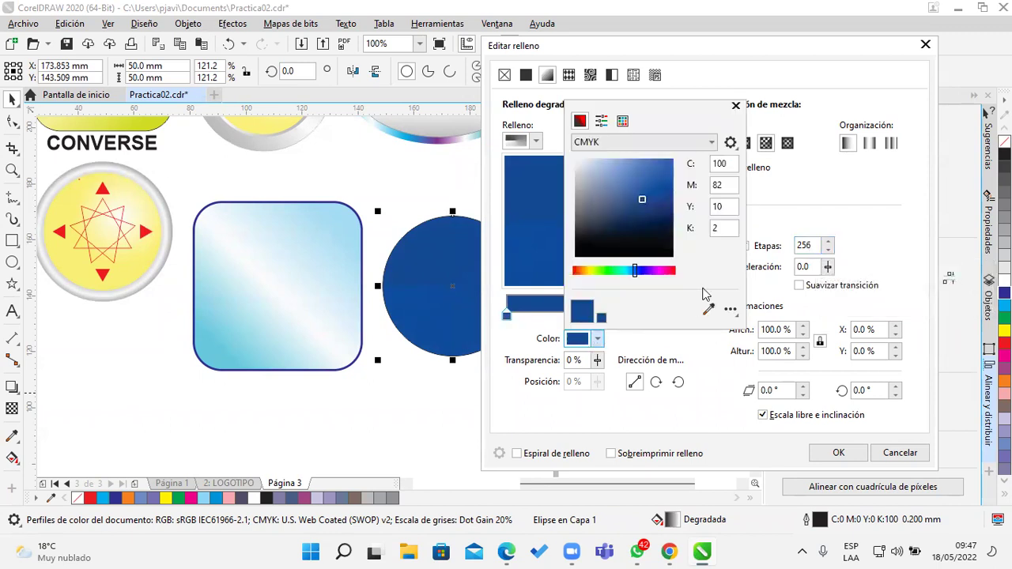
{"action": "left_click_drag", "start_coordinate": [734, 163], "coordinate": [699, 172]}
{"action": "key", "text": "Tab"}
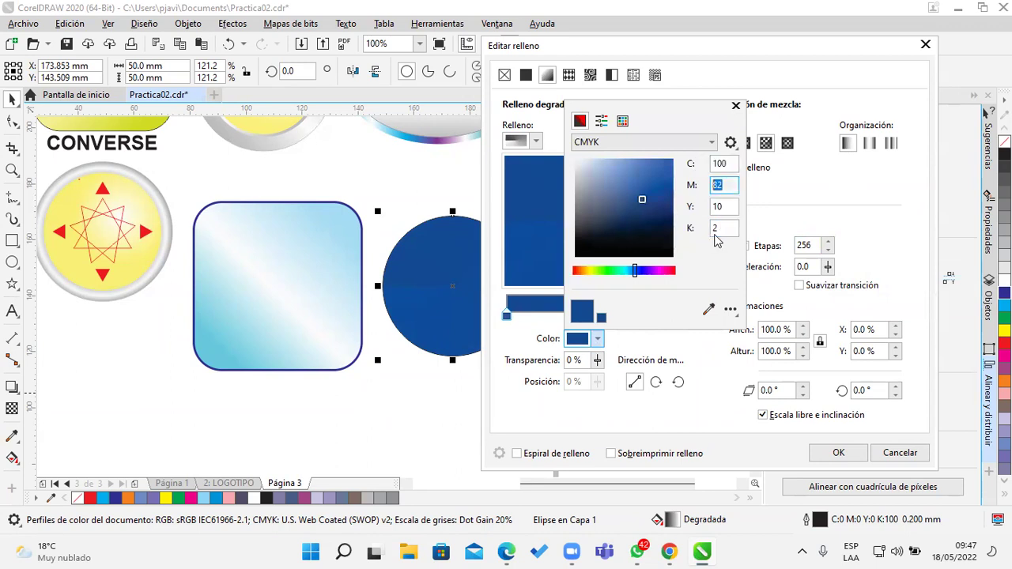
{"action": "left_click", "coordinate": [829, 209]}
Set the gradient's end colour to C 100, M 82, Y 10, K 2 so it matches the start colour
{"action": "left_click", "coordinate": [680, 317]}
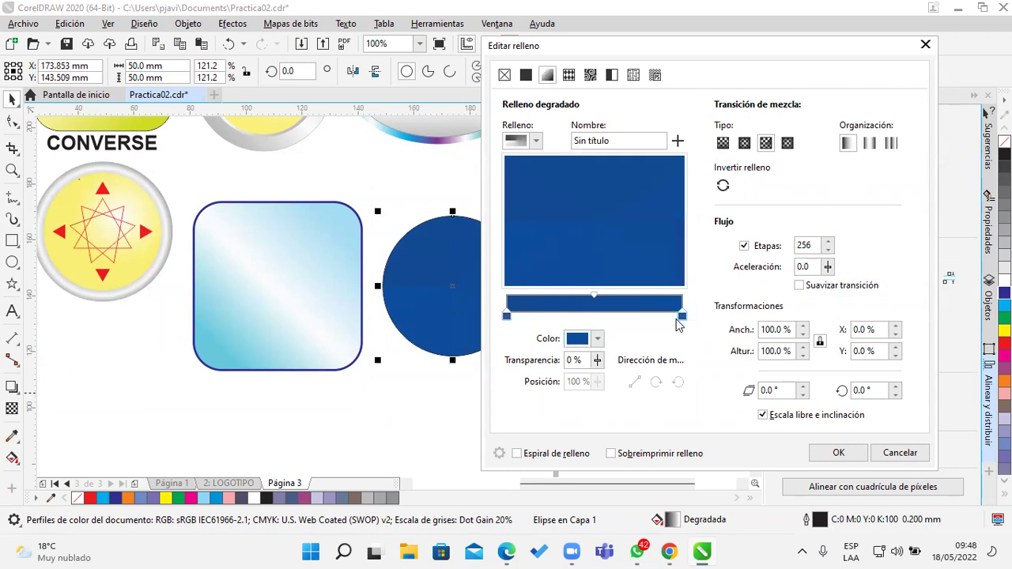
{"action": "left_click", "coordinate": [597, 339]}
{"action": "left_click_drag", "start_coordinate": [731, 166], "coordinate": [668, 169]}
{"action": "type", "text": "100"}
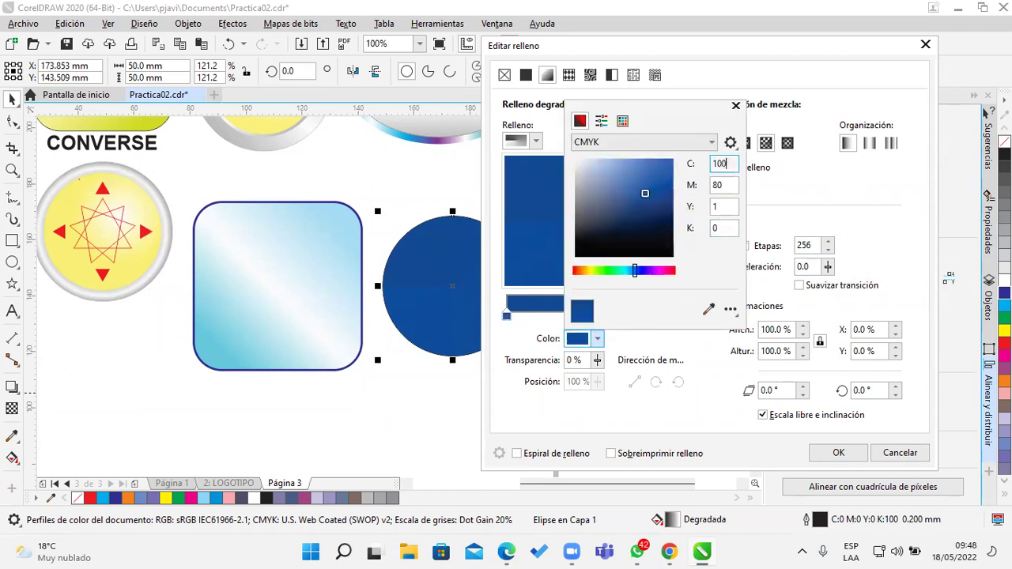
{"action": "key", "text": "Tab"}
{"action": "type", "text": "82"}
{"action": "key", "text": "Tab"}
{"action": "type", "text": "10"}
{"action": "left_click", "coordinate": [724, 227]}
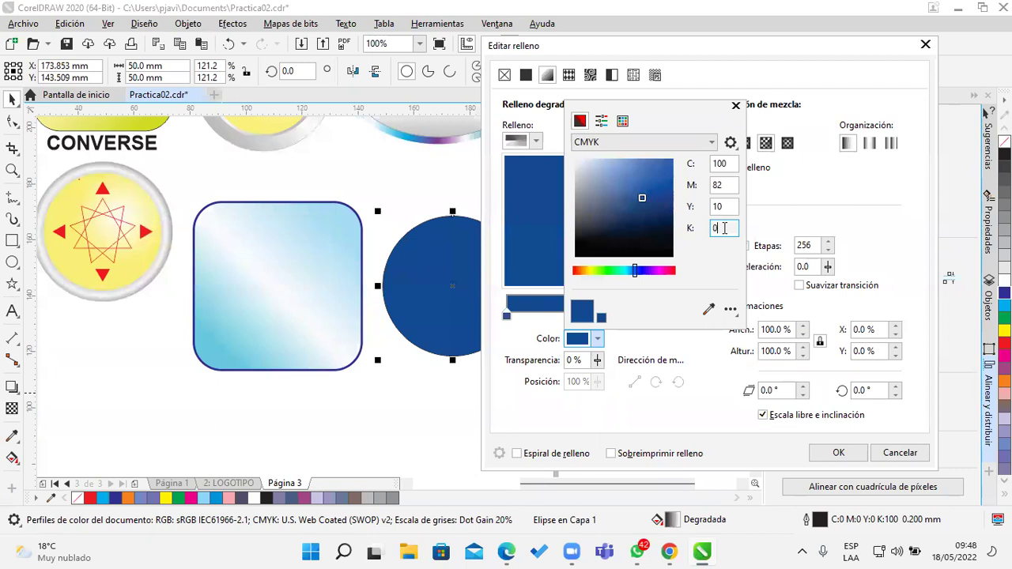
{"action": "left_click", "coordinate": [850, 199]}
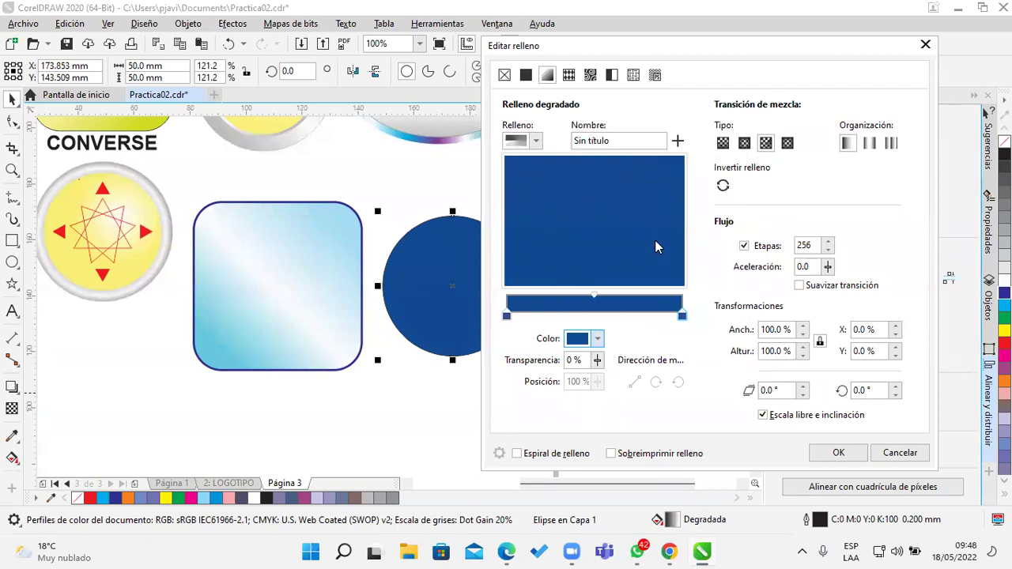
Move the fill dialog off the circle and review the CMYK values of the gradient's end colour
{"action": "left_click_drag", "start_coordinate": [564, 52], "coordinate": [667, 43]}
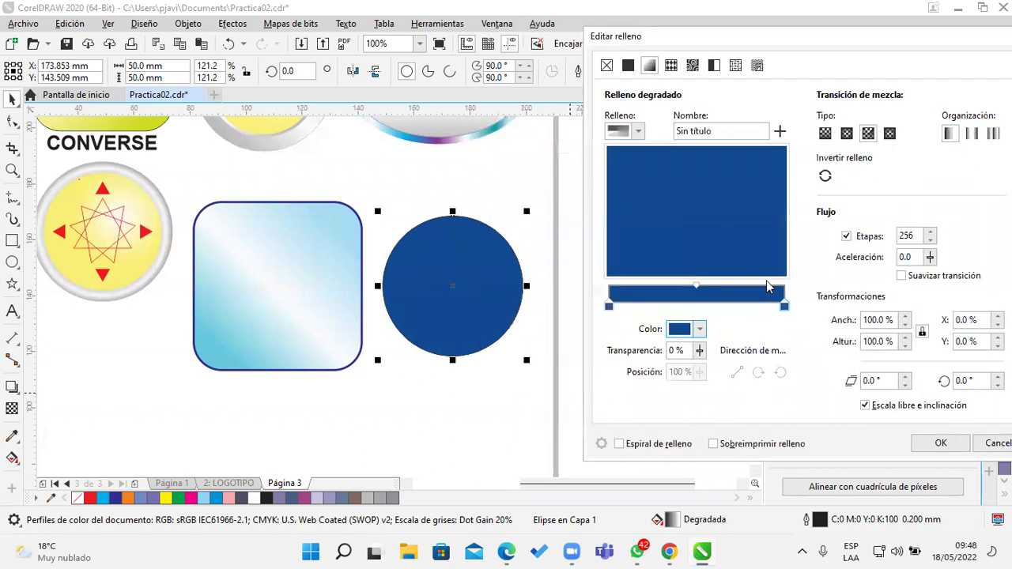
{"action": "left_click", "coordinate": [695, 332]}
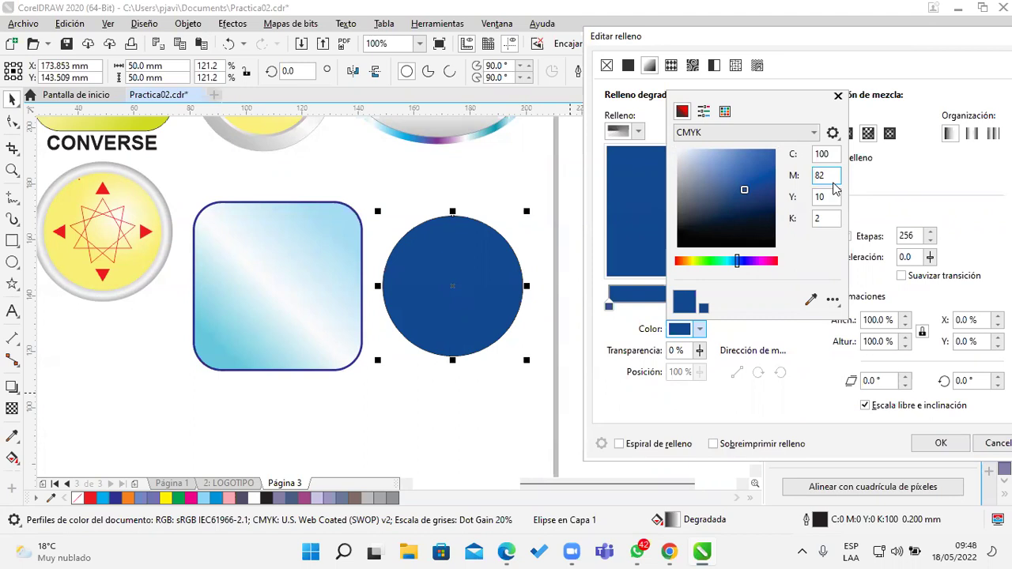
{"action": "left_click", "coordinate": [894, 198]}
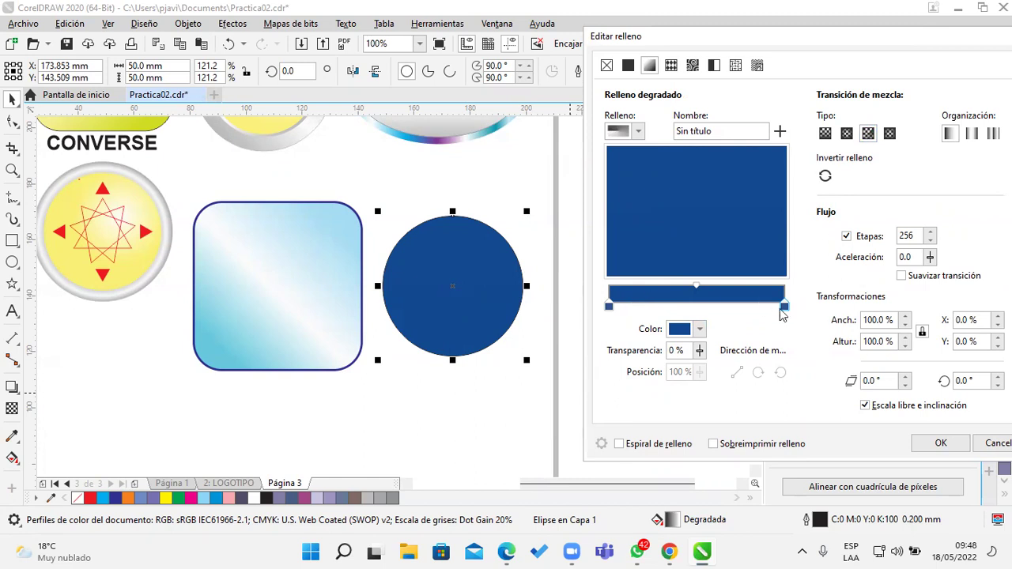
Add a colour stop at about 13% of the gradient and make it a bright light cyan-blue
{"action": "double_click", "coordinate": [631, 307]}
{"action": "left_click", "coordinate": [700, 330]}
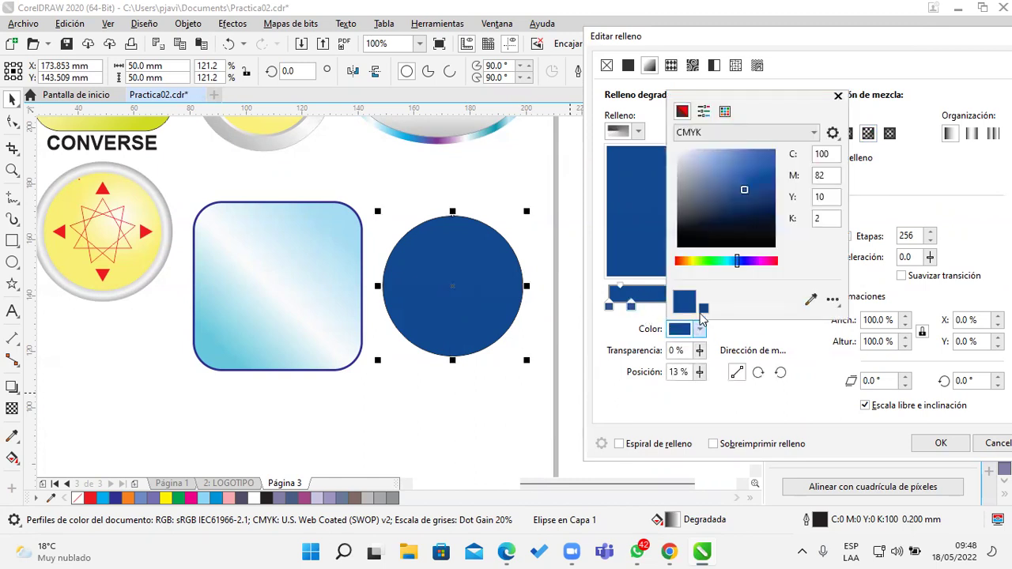
{"action": "left_click_drag", "start_coordinate": [738, 261], "coordinate": [727, 261]}
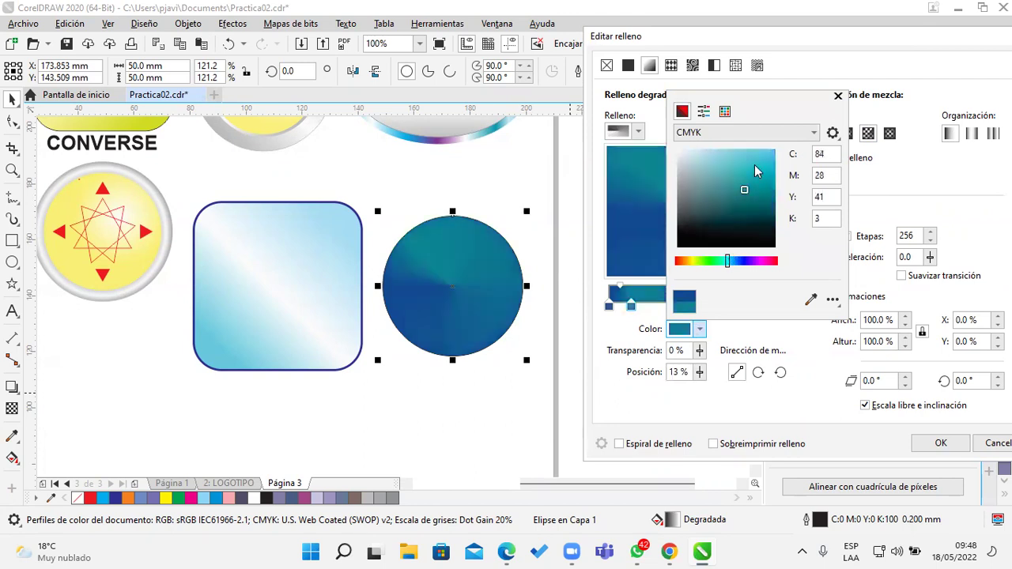
{"action": "left_click", "coordinate": [775, 149]}
{"action": "left_click", "coordinate": [861, 157]}
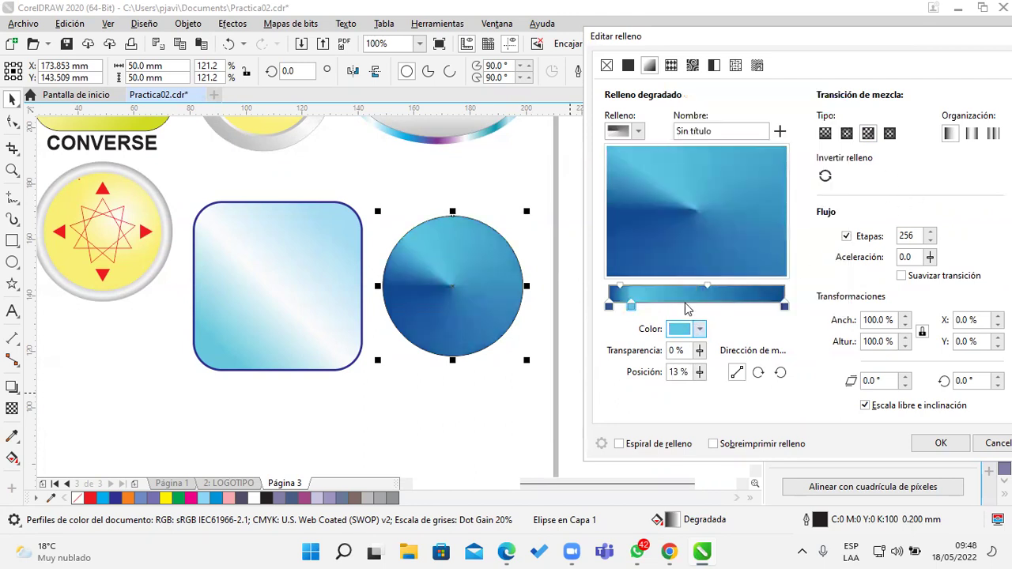
Add a colour stop at about 27% of the gradient and make it a dark blue
{"action": "left_click", "coordinate": [660, 312]}
{"action": "double_click", "coordinate": [655, 312]}
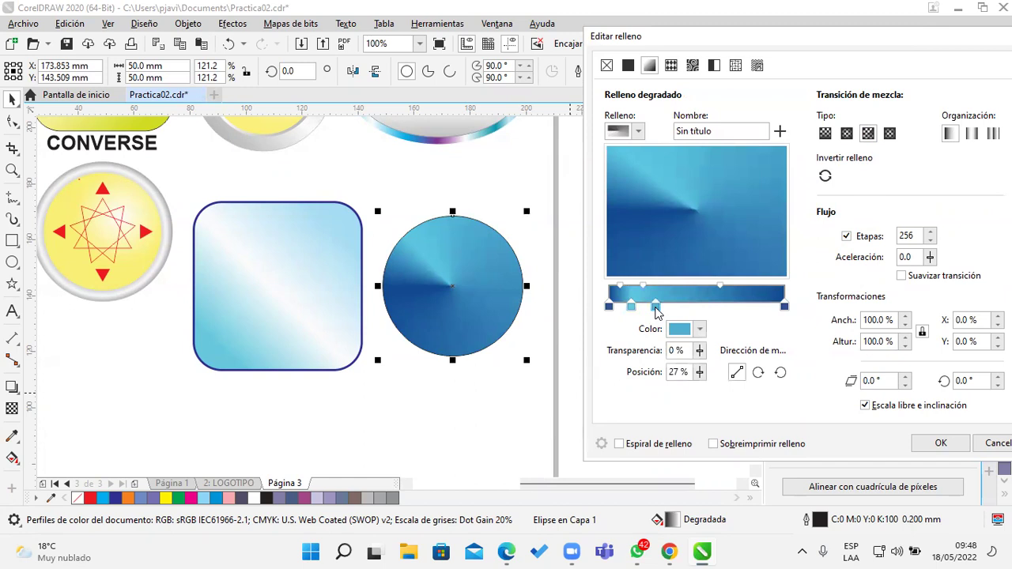
{"action": "left_click", "coordinate": [699, 331]}
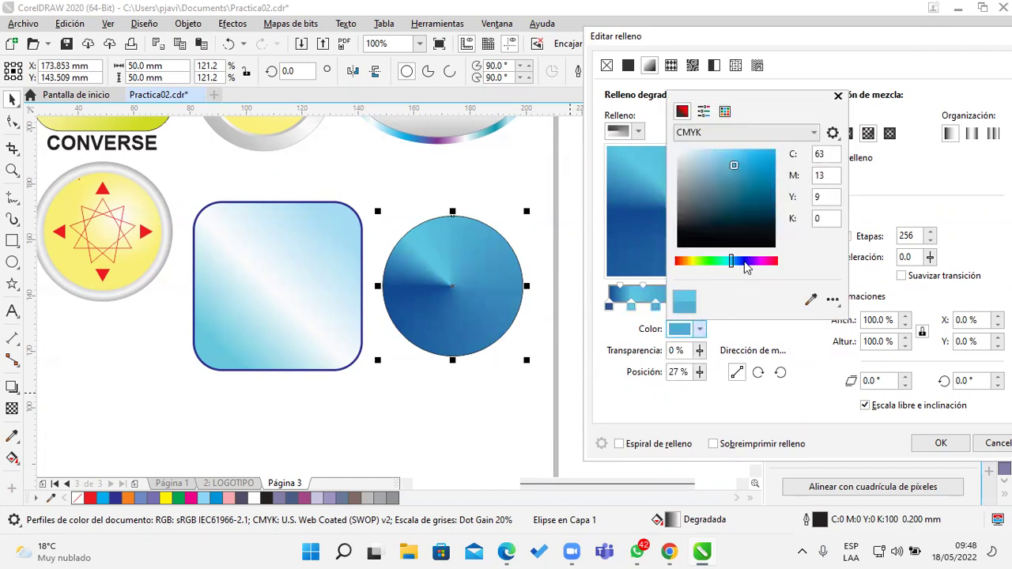
{"action": "left_click", "coordinate": [744, 261]}
{"action": "key", "text": "Escape"}
Add a colour stop at about 40% of the gradient and make it a bright light cyan-blue
{"action": "left_click_drag", "start_coordinate": [654, 307], "coordinate": [679, 307]}
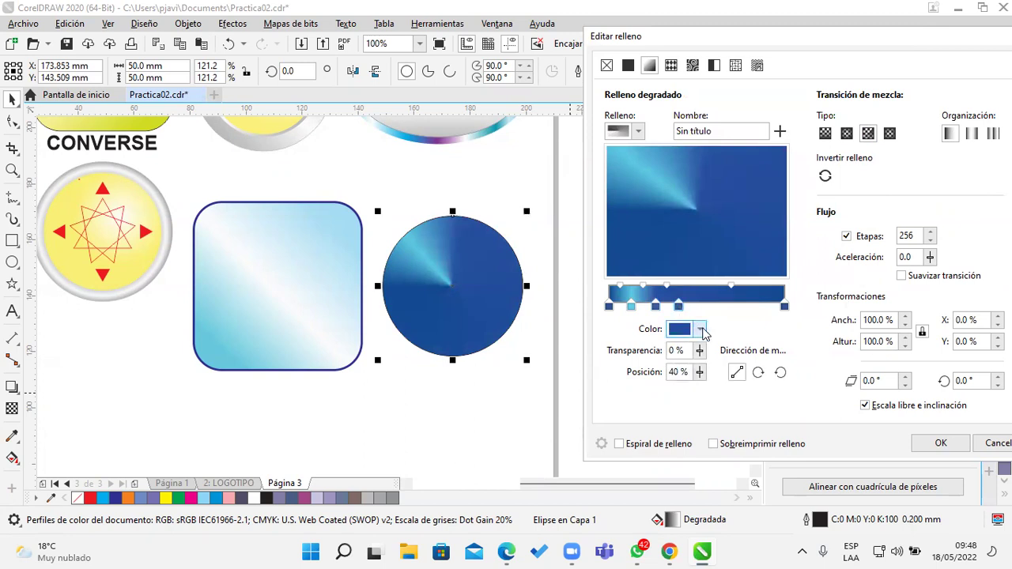
{"action": "left_click", "coordinate": [699, 330]}
{"action": "left_click", "coordinate": [727, 261]}
{"action": "left_click", "coordinate": [775, 149]}
{"action": "left_click", "coordinate": [860, 176]}
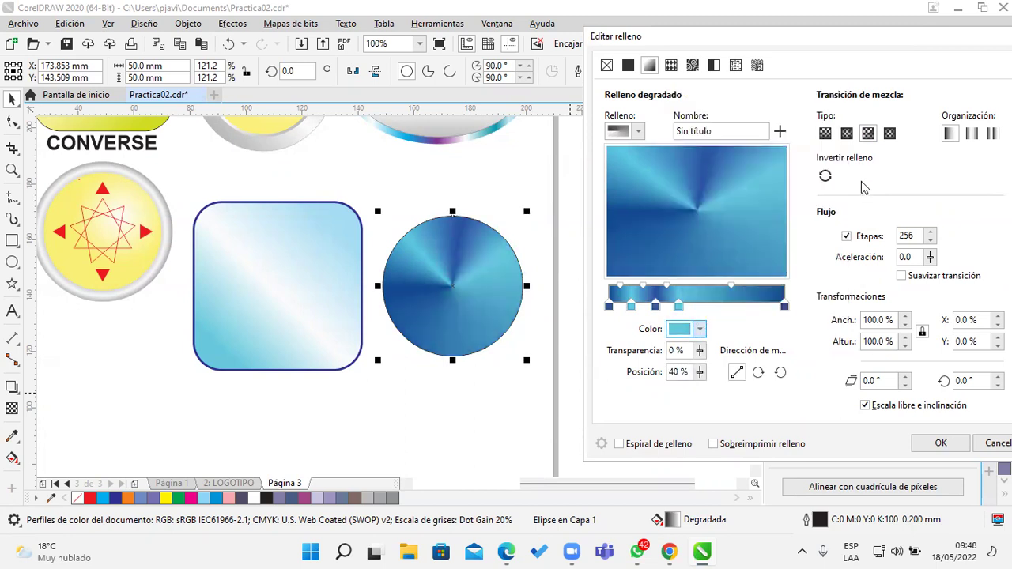
Add a colour stop at about 53% of the gradient and make it a medium violet-blue
{"action": "double_click", "coordinate": [704, 308]}
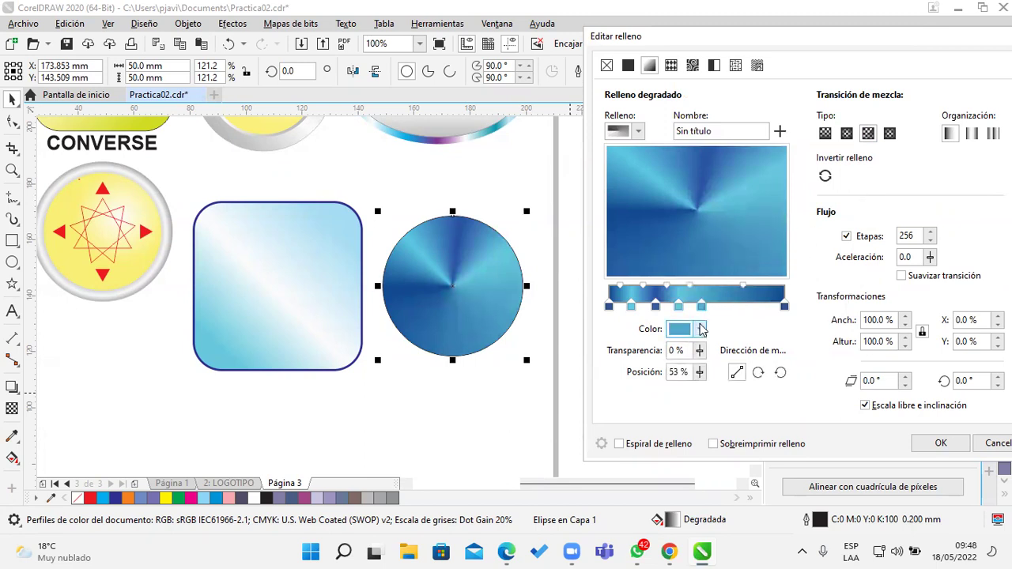
{"action": "left_click", "coordinate": [700, 329]}
{"action": "left_click", "coordinate": [737, 261]}
{"action": "left_click", "coordinate": [739, 263]}
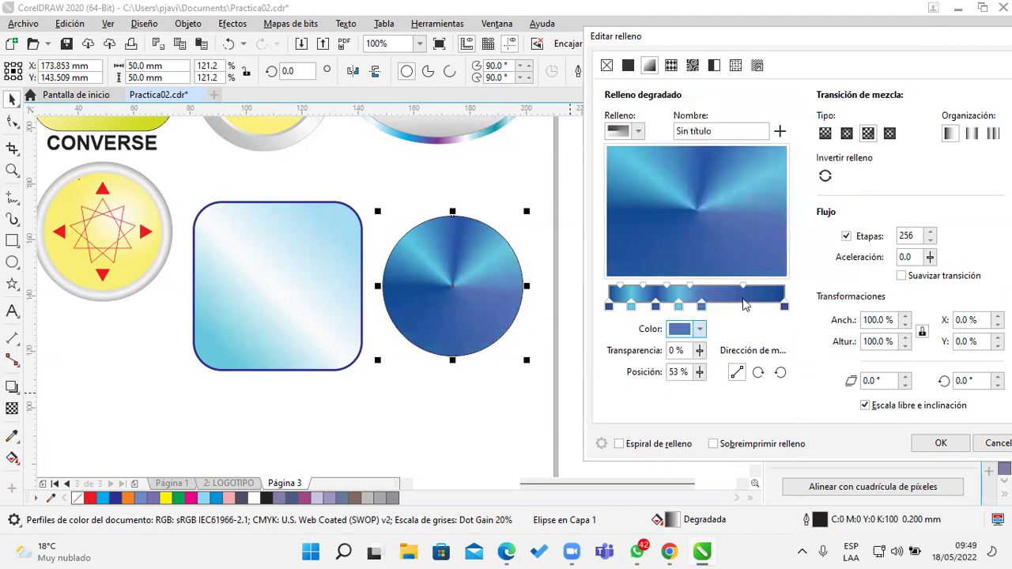
Add a colour stop at about 64% of the gradient and make it a soft light turquoise
{"action": "double_click", "coordinate": [721, 307]}
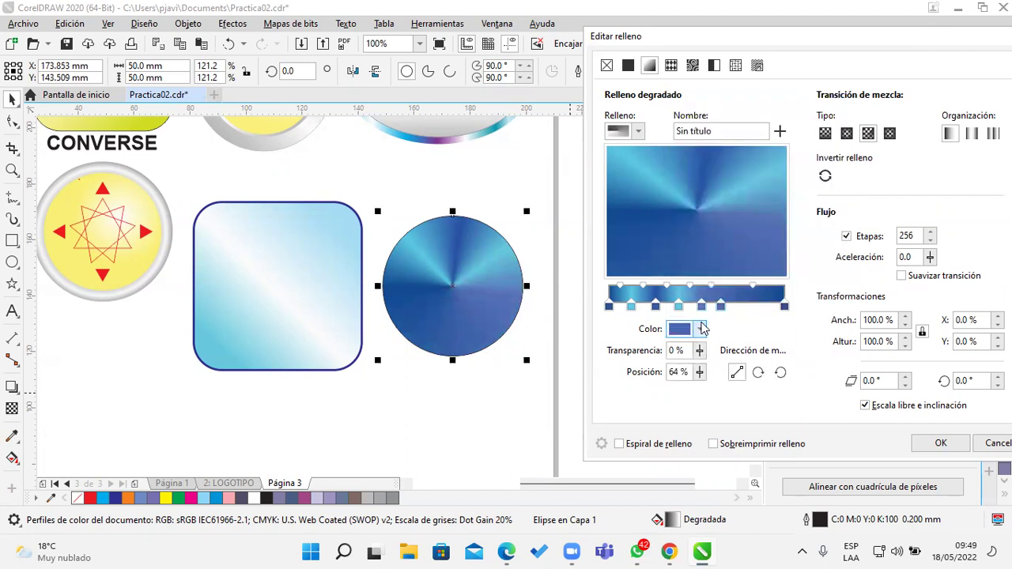
{"action": "left_click", "coordinate": [703, 328]}
{"action": "left_click", "coordinate": [714, 175]}
{"action": "left_click", "coordinate": [726, 263]}
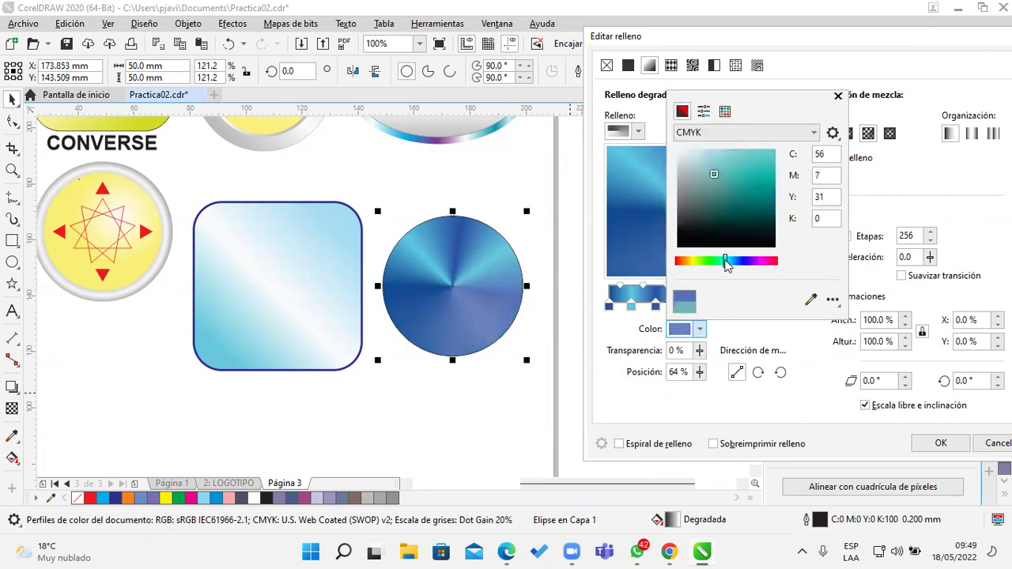
{"action": "left_click", "coordinate": [886, 169]}
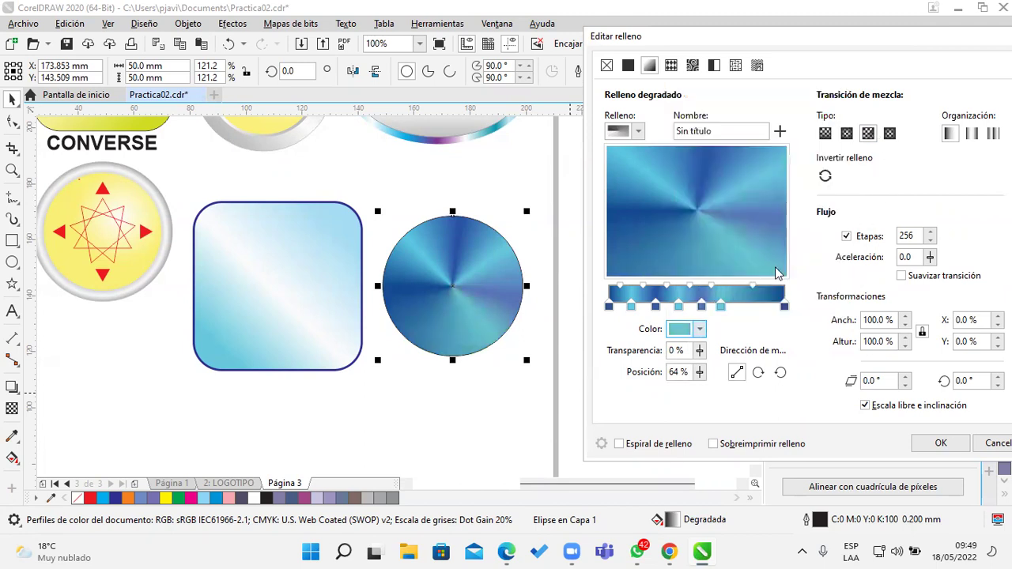
Add a colour stop at about 75% of the gradient and make it a dark blue
{"action": "double_click", "coordinate": [739, 305]}
{"action": "left_click_drag", "start_coordinate": [741, 305], "coordinate": [743, 305]}
{"action": "left_click", "coordinate": [700, 329]}
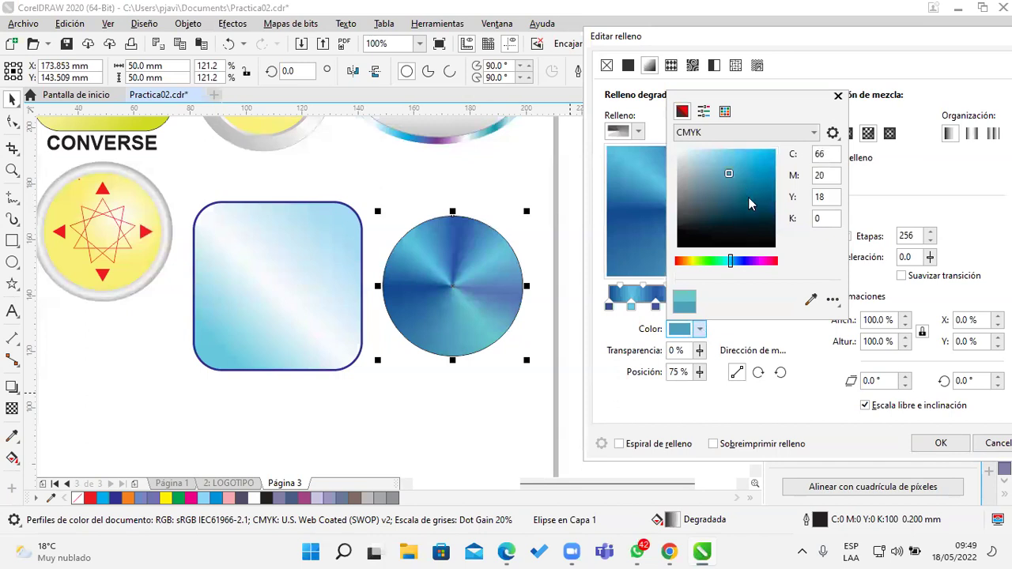
{"action": "left_click_drag", "start_coordinate": [740, 261], "coordinate": [747, 261]}
{"action": "left_click", "coordinate": [864, 214]}
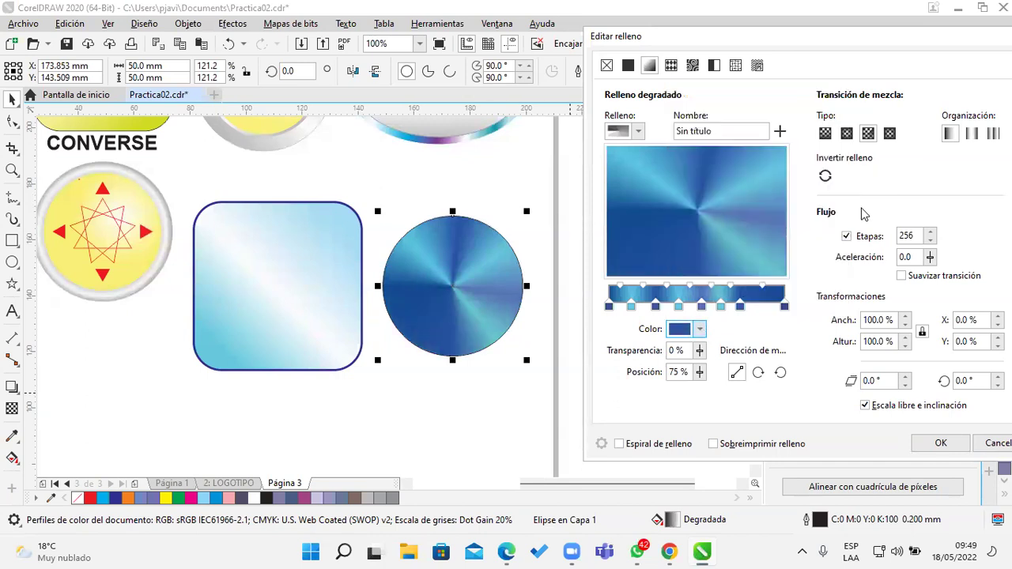